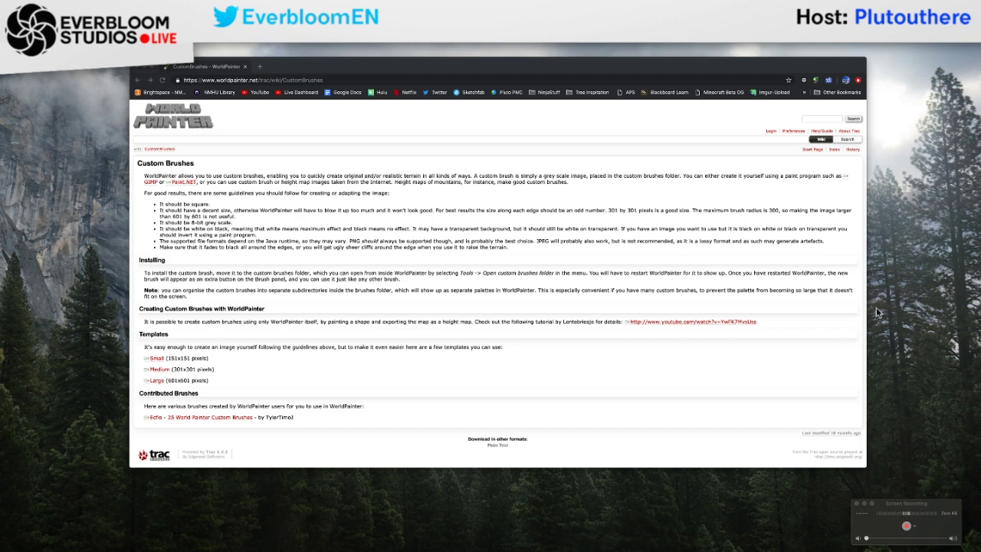
Start a recording of the full screen.
click(907, 529)
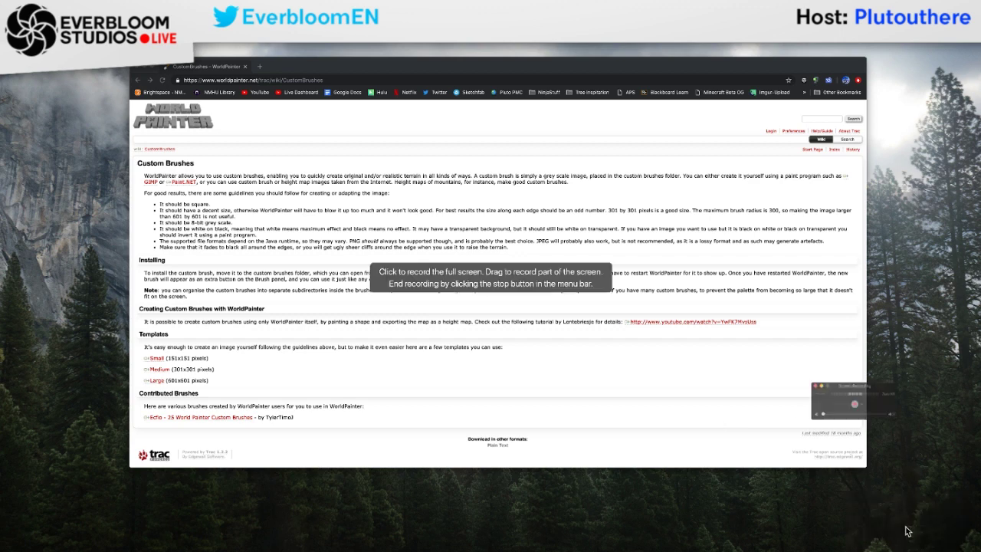
click(598, 286)
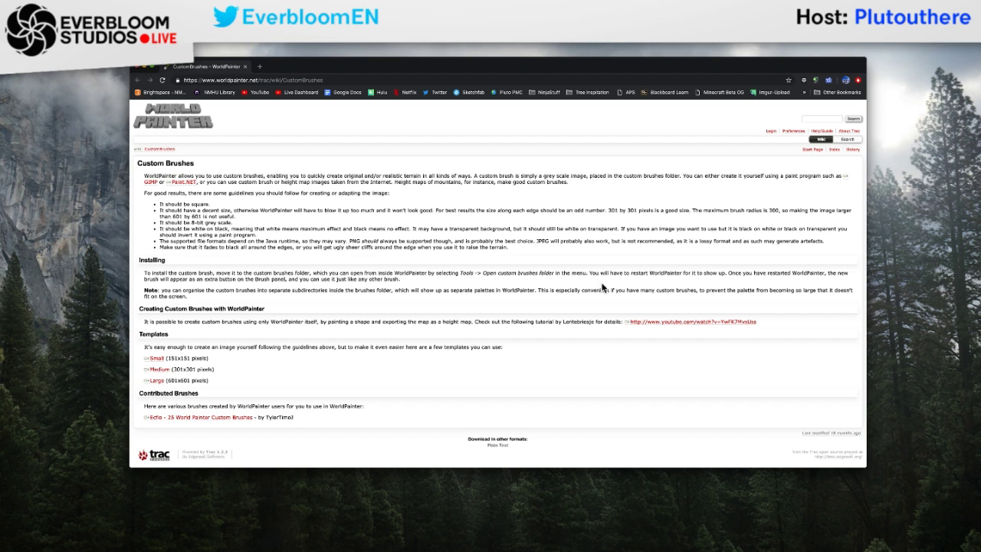
Launch WorldPainter and Adobe Photoshop.
mouse_move(498, 546)
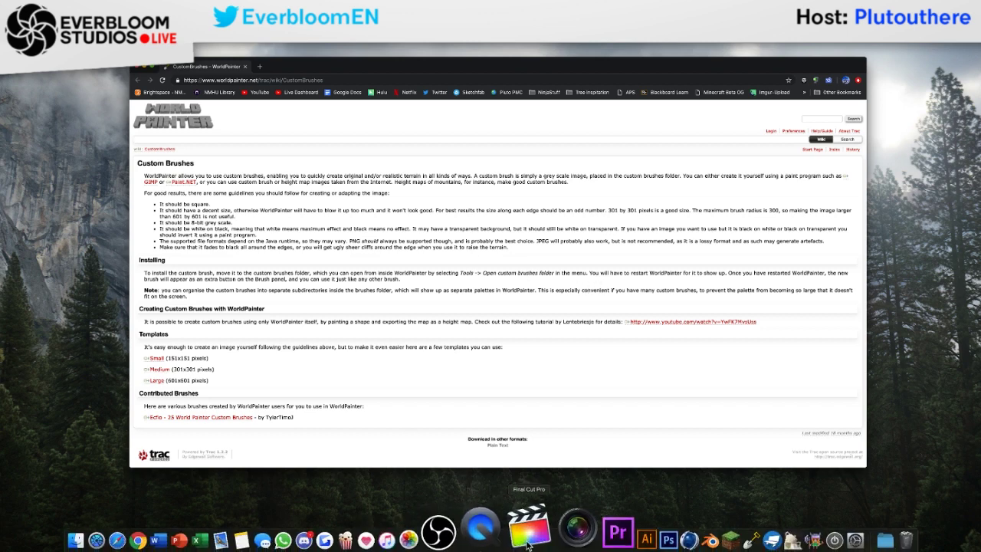
click(692, 546)
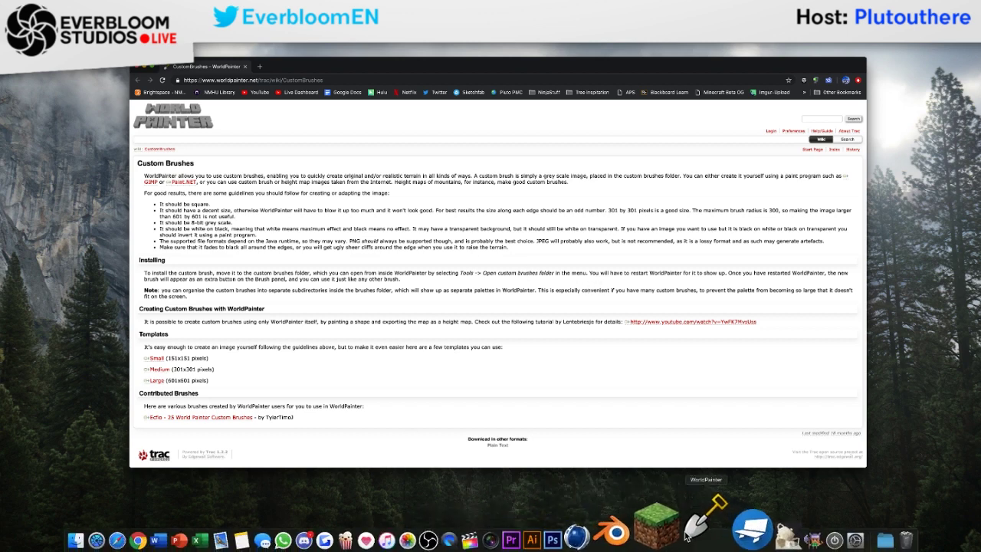
click(606, 542)
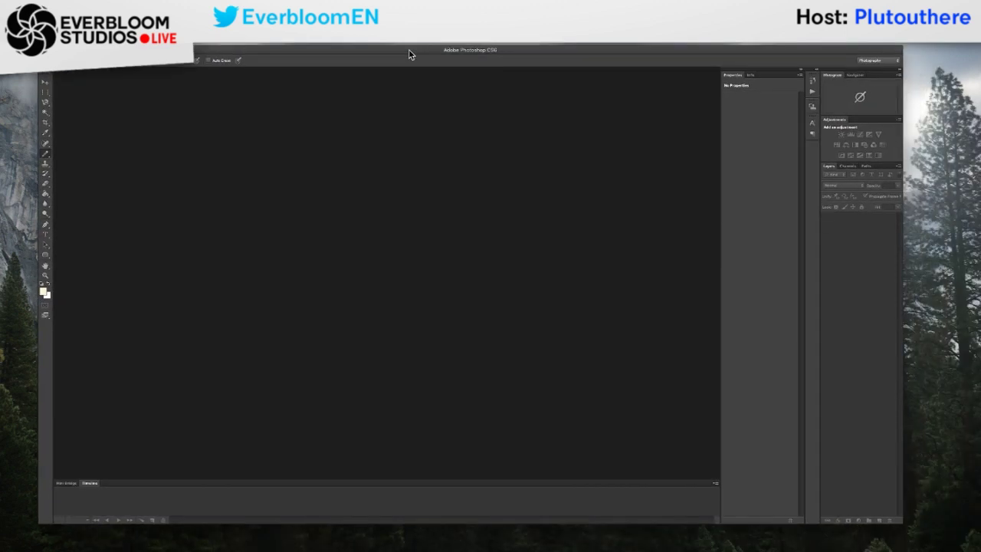
drag(409, 51, 426, 63)
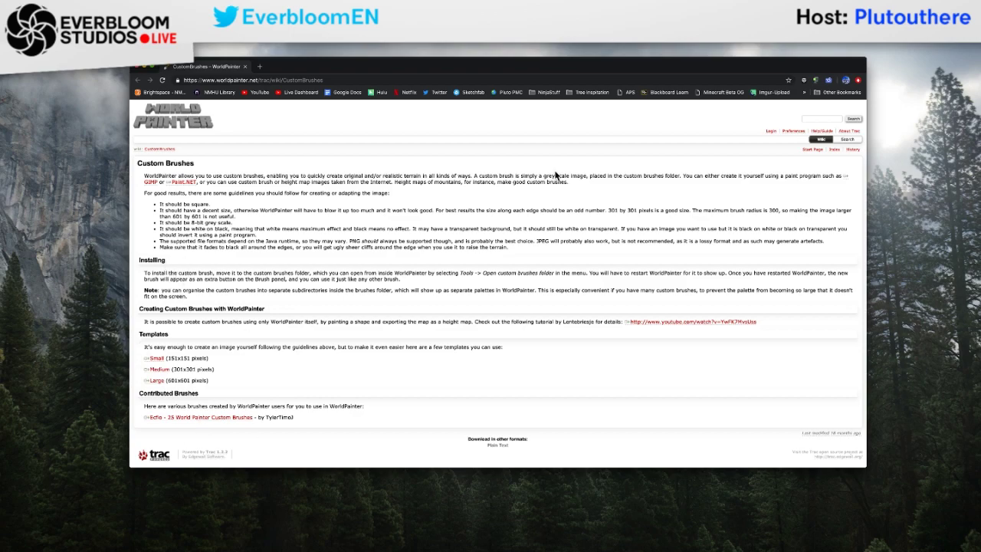
Move the browser window out of the way, then shrink the WorldPainter window and center it on the desktop.
drag(662, 66, 980, 113)
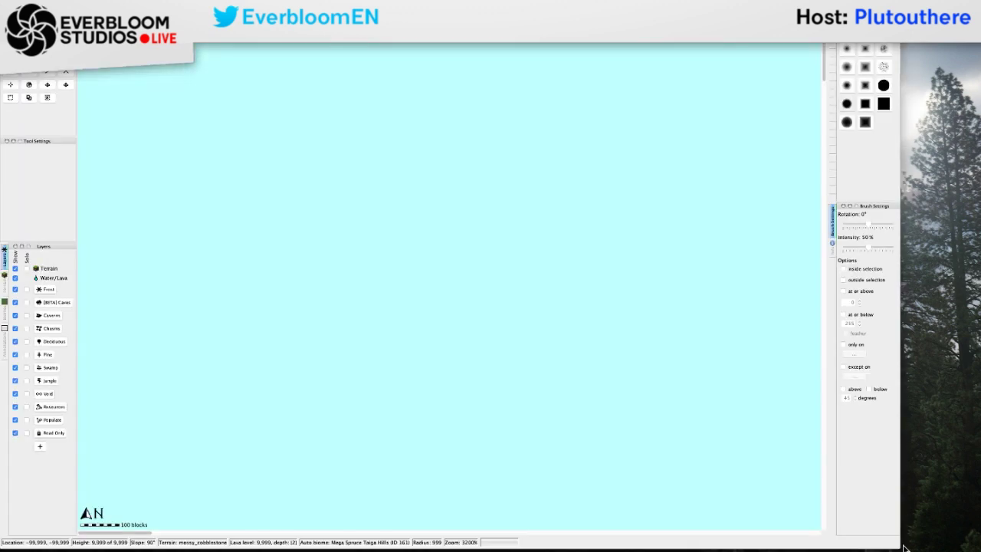
drag(904, 547, 815, 450)
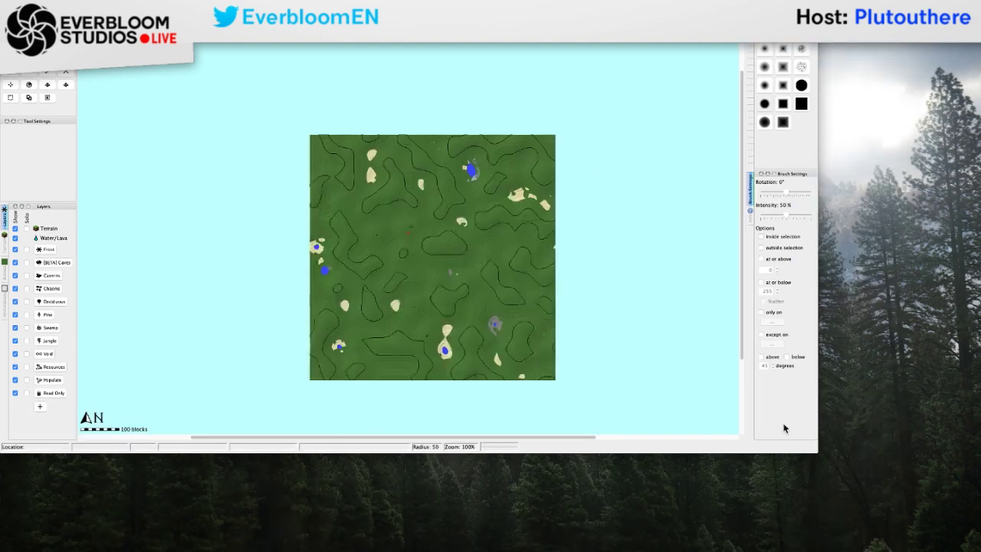
drag(606, 17, 706, 75)
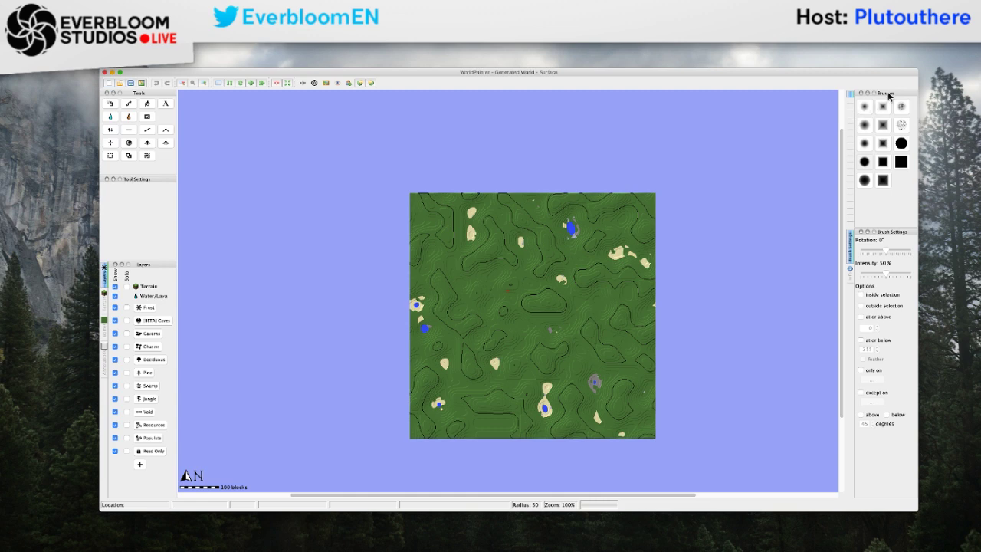
Place the Brushes panel in its own column beside the brush settings and select the second brush of the MesaMountains palette.
mouse_move(859, 95)
mouse_down()
mouse_move(806, 95)
mouse_move(807, 117)
mouse_move(821, 96)
mouse_move(838, 100)
mouse_up()
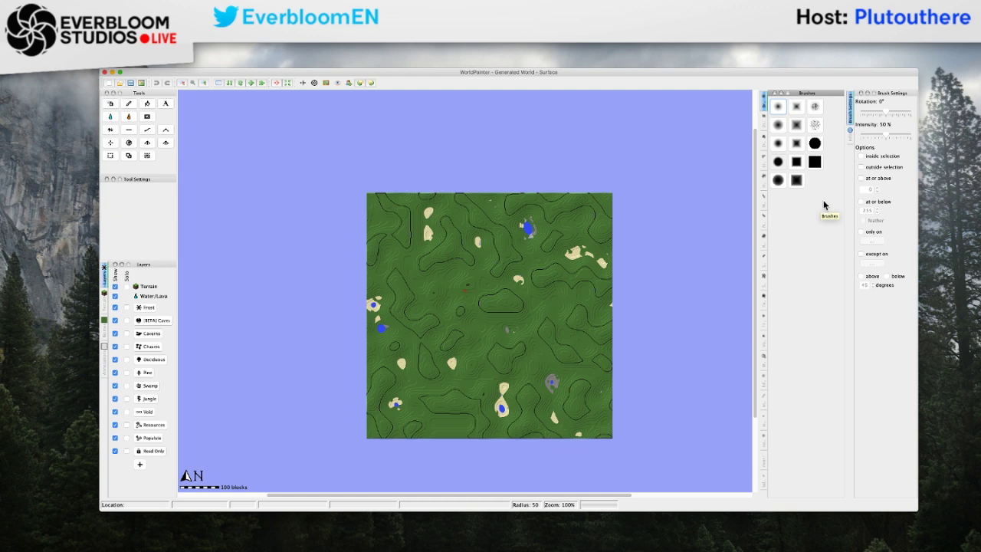
click(762, 197)
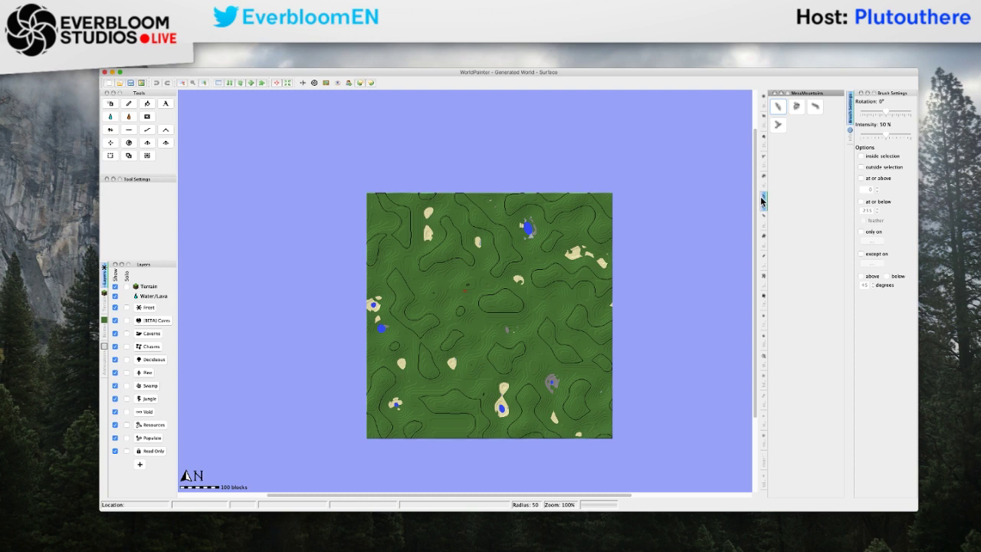
click(813, 106)
click(797, 106)
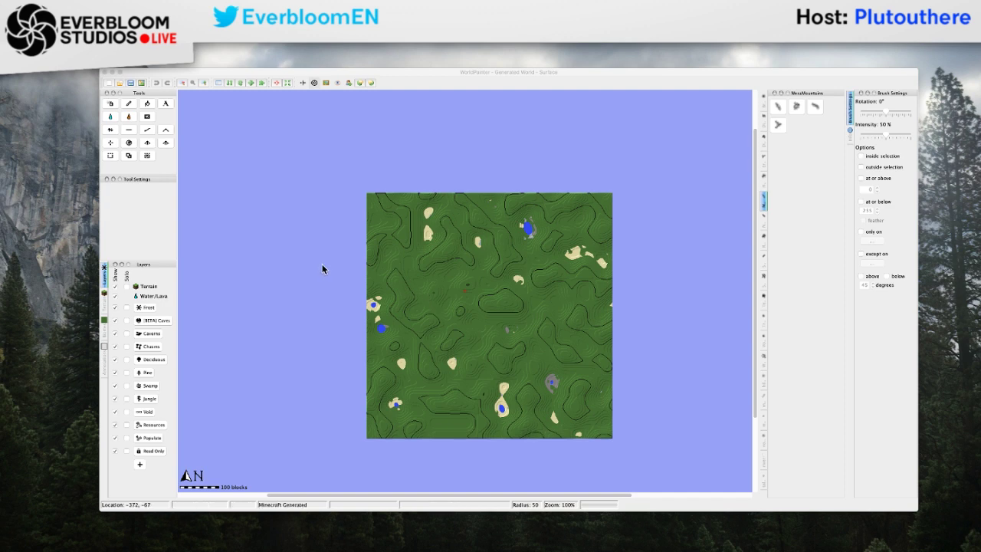
click(219, 72)
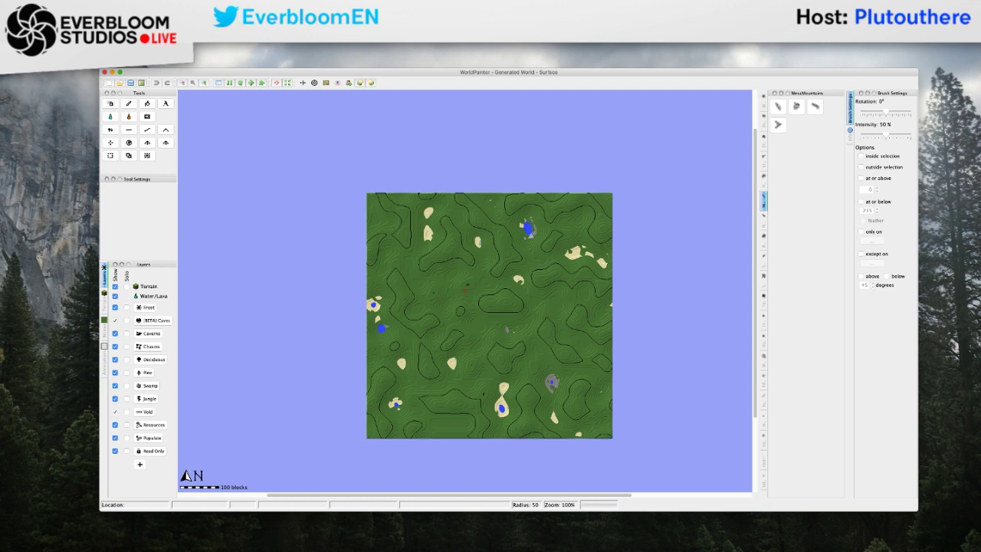
click(796, 107)
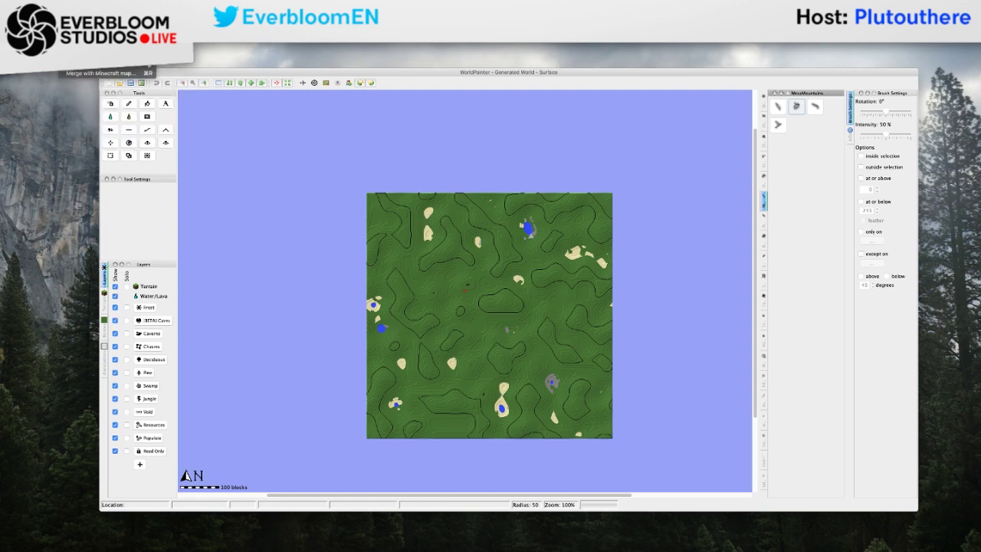
Create a new world with flat topography at level 64, Grass as the simple surface material and the Land seed.
key(super+n)
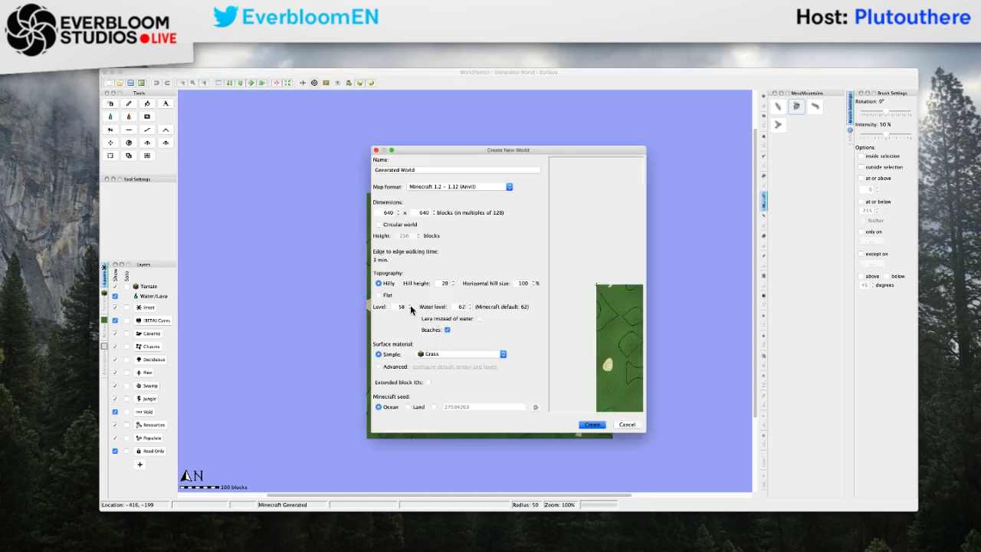
click(453, 284)
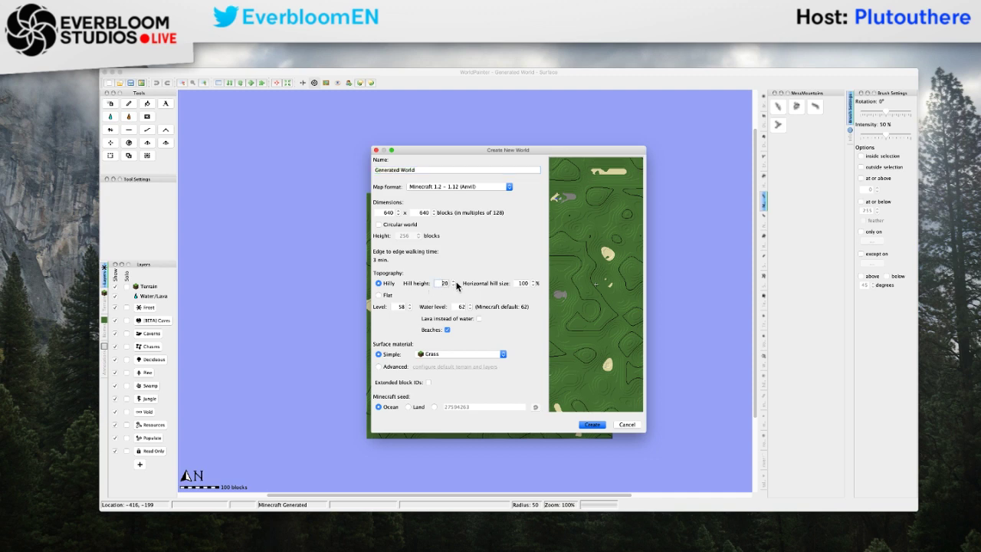
click(378, 283)
click(378, 294)
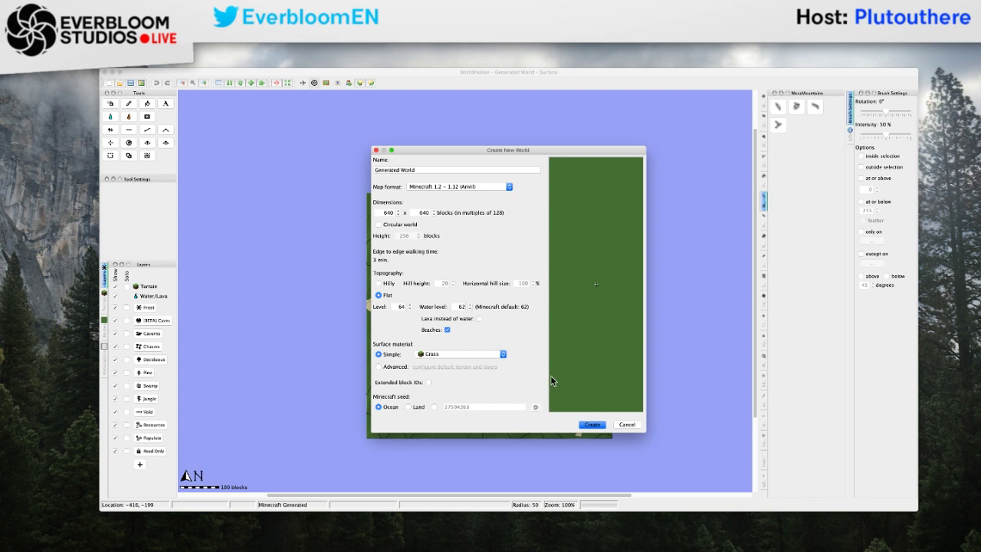
click(426, 356)
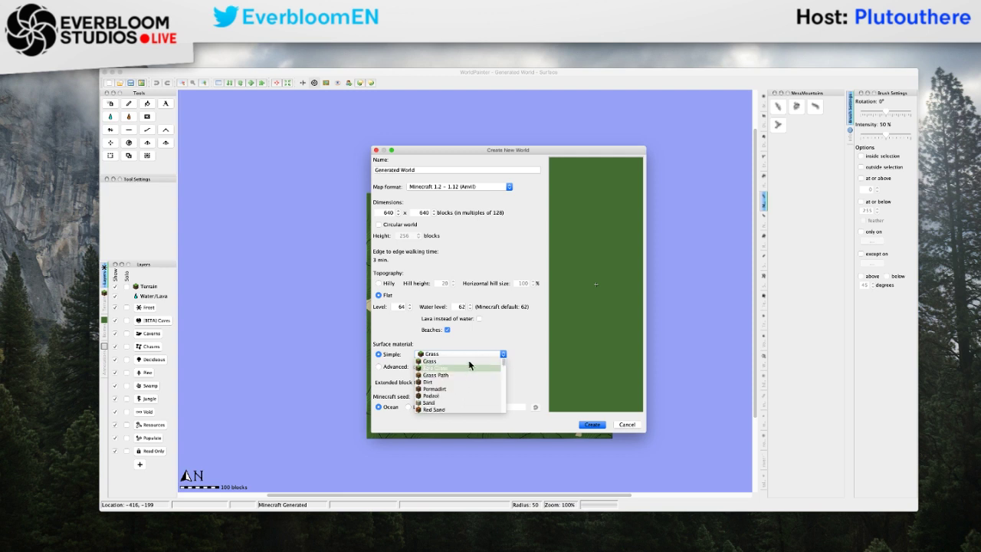
click(491, 325)
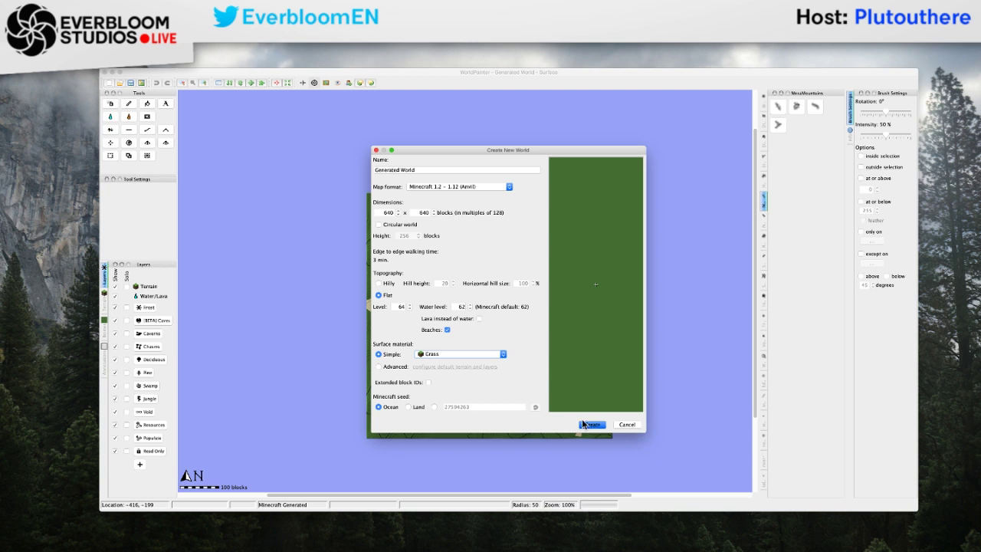
click(409, 406)
key(Return)
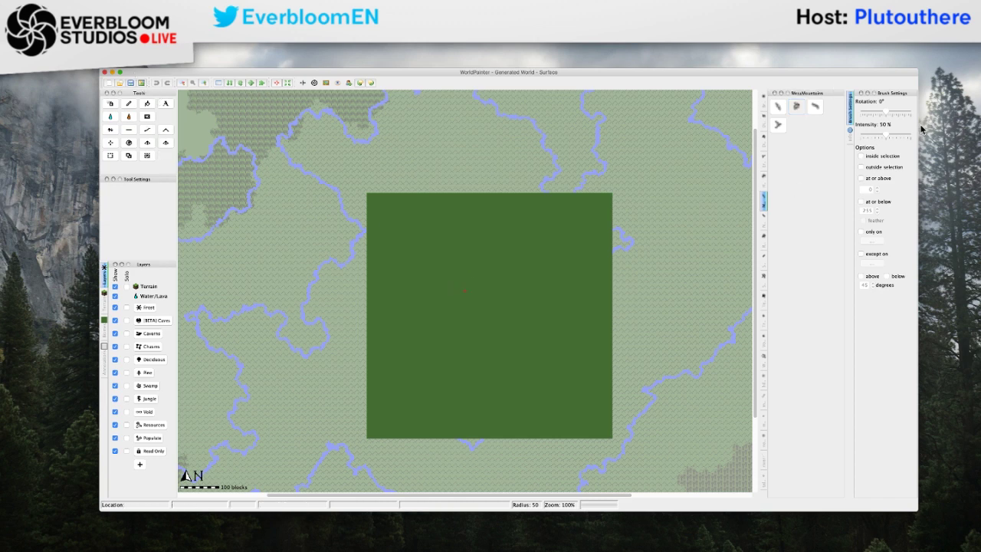
Choose the first MesaMountains brush with the Height tool and rotate the brush to -45°.
click(778, 112)
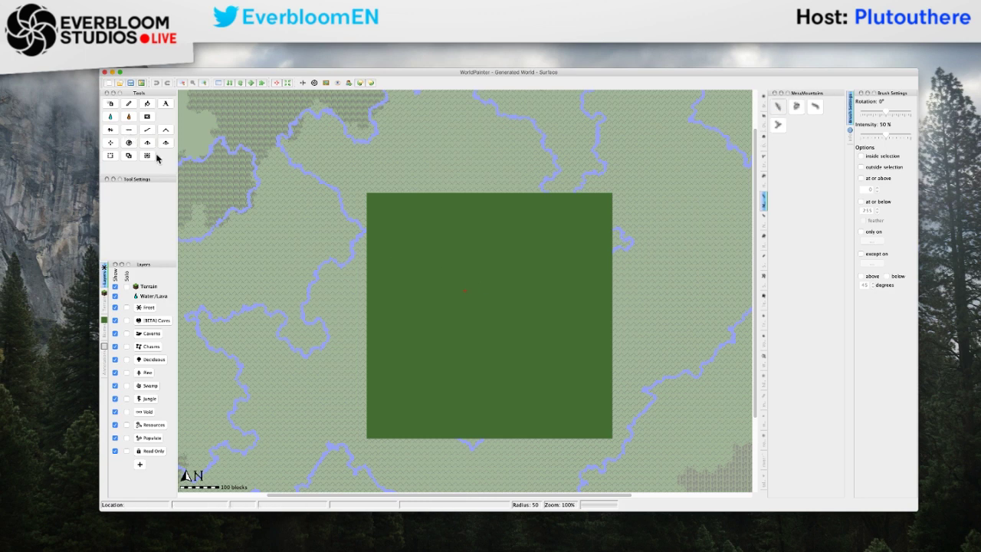
click(111, 129)
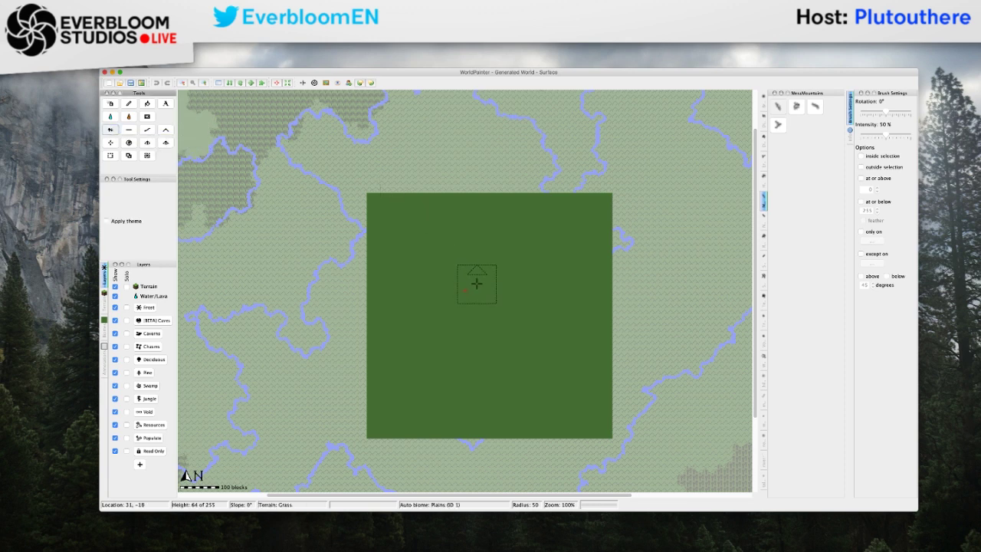
shift+scroll(475, 283, up, 3)
shift+scroll(476, 283, down, 2)
shift+scroll(476, 283, up, 1)
shift+scroll(475, 284, down, 4)
shift+scroll(475, 284, down, 1)
Set the brush radius to 300 and raise a mountain ridge across the center of the flat map.
scroll(474, 283, up, 8)
scroll(473, 282, up, 10)
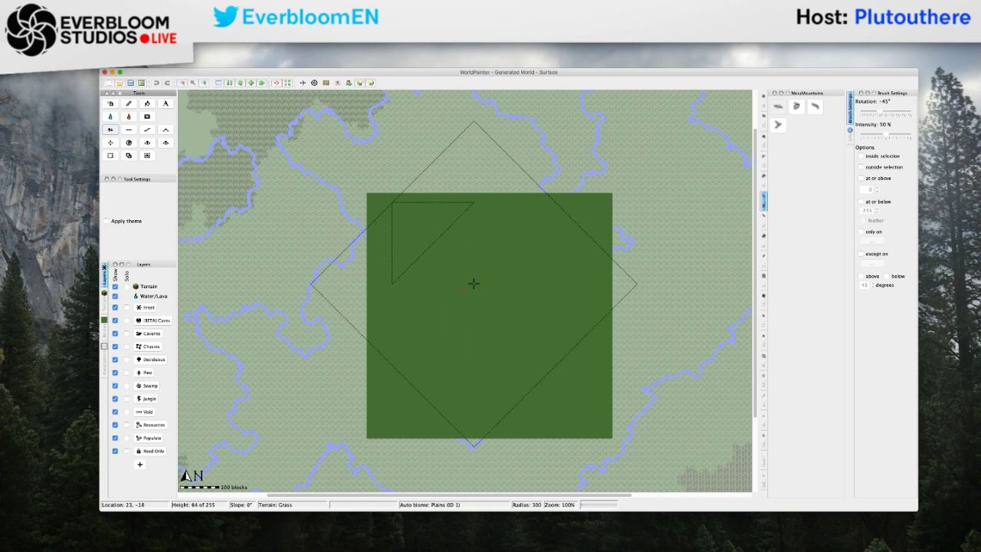
scroll(472, 284, down, 2)
scroll(506, 299, down, 16)
scroll(495, 296, down, 15)
scroll(490, 292, up, 10)
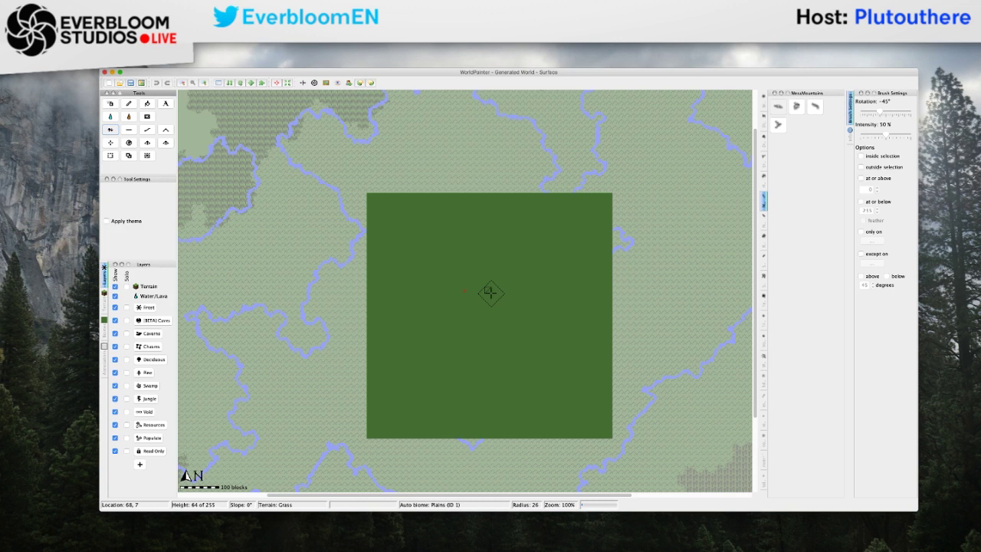
scroll(493, 287, up, 7)
scroll(491, 293, up, 15)
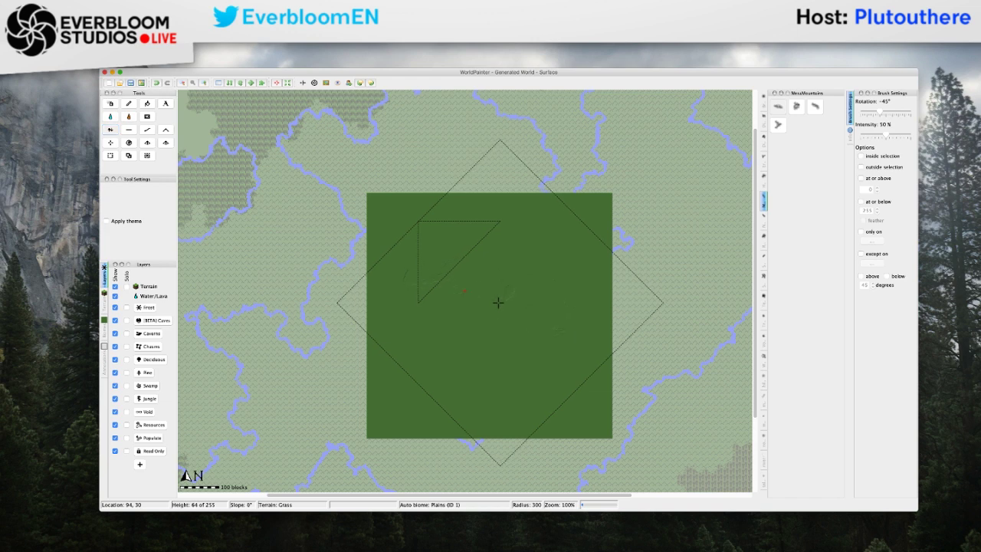
mouse_move(496, 291)
mouse_down()
mouse_move(479, 277)
mouse_move(541, 298)
mouse_move(512, 316)
mouse_move(519, 280)
mouse_move(485, 332)
mouse_move(487, 313)
mouse_up()
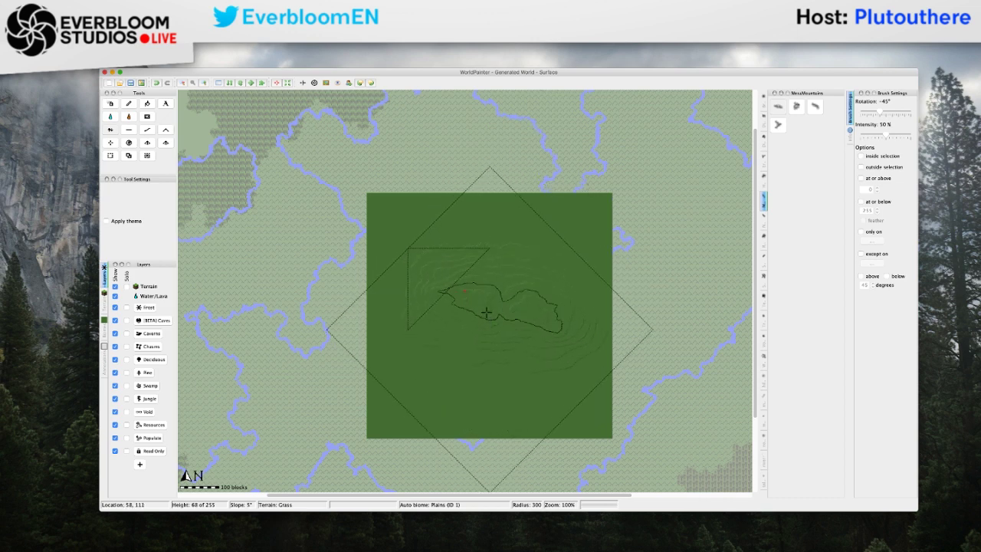
Raise more terrain over the middle of the ridge with the fourth MesaMountains brush, reducing its radius to 196.
click(777, 124)
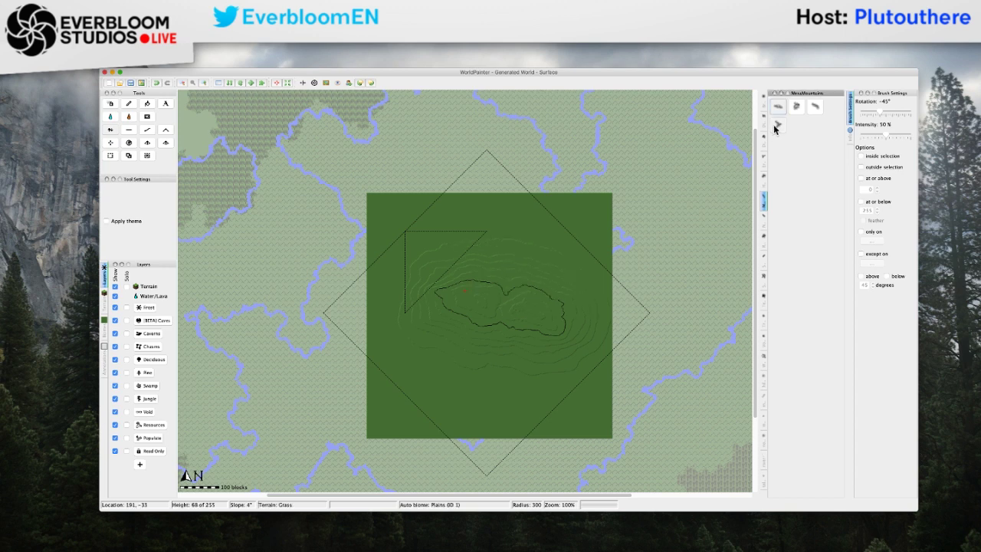
mouse_move(494, 274)
mouse_down()
mouse_move(499, 313)
mouse_move(479, 333)
mouse_up()
scroll(480, 334, up, 4)
click(479, 333)
Raise the southern and eastern parts of the mountain while turning the brush in steps to a rotation of 120°.
alt+scroll(475, 343, up, 1)
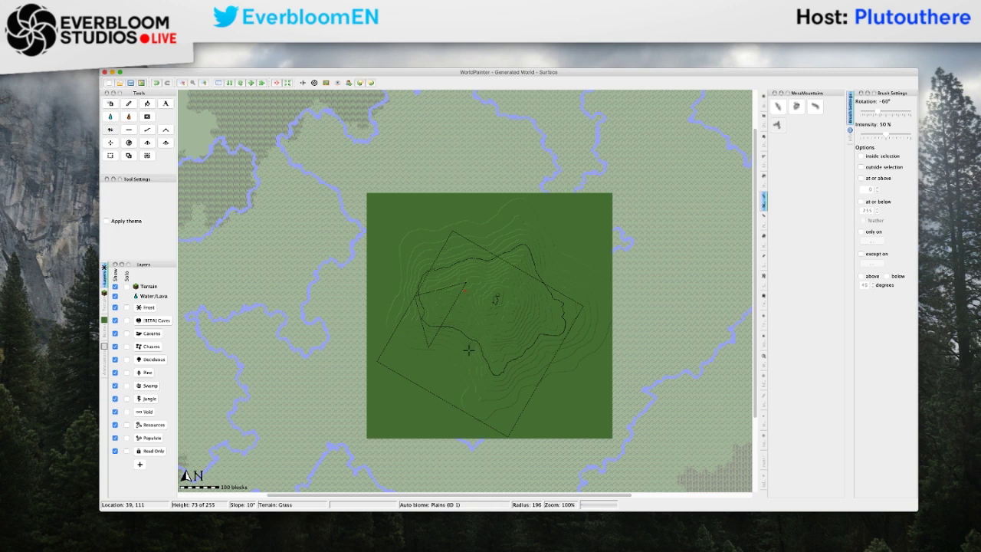
alt+scroll(474, 351, up, 5)
mouse_move(489, 351)
mouse_down()
mouse_move(470, 307)
mouse_move(493, 335)
mouse_move(545, 302)
mouse_move(550, 326)
mouse_move(538, 304)
mouse_up()
alt+scroll(538, 305, up, 2)
alt+scroll(530, 313, up, 3)
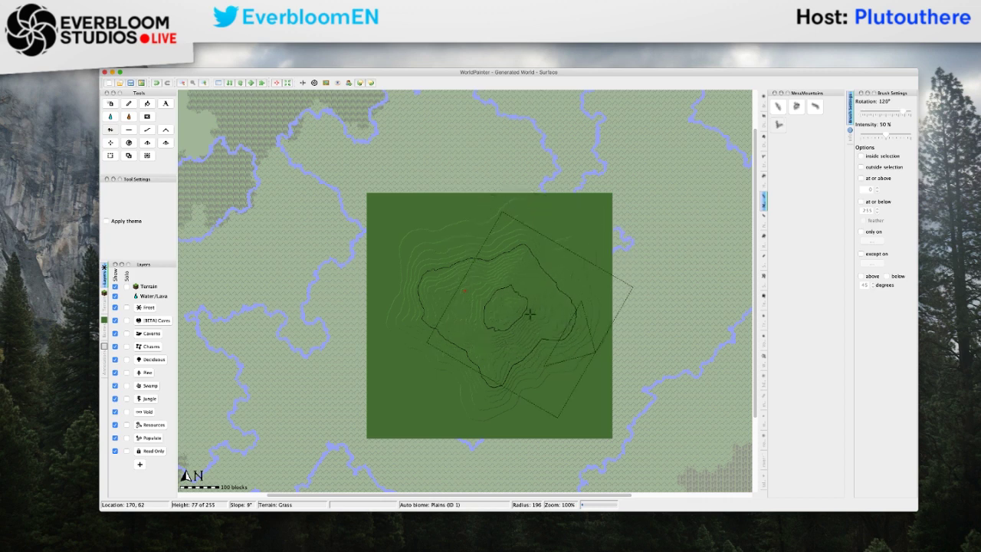
Rotate the brush to 0° and raise the northwestern and southern parts of the mountain, widening its summit area.
alt+scroll(498, 314, up, 6)
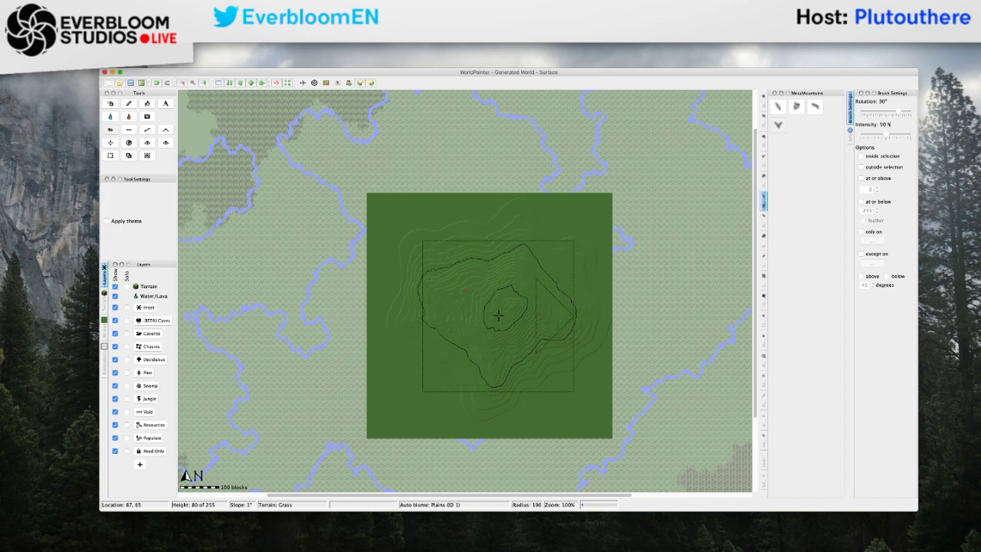
alt+scroll(498, 314, up, 2)
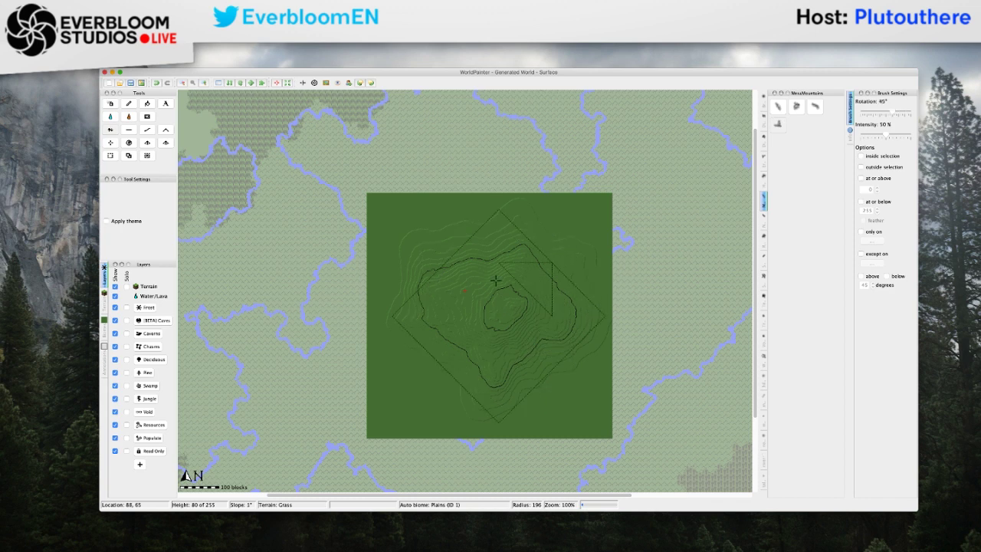
alt+scroll(469, 295, up, 3)
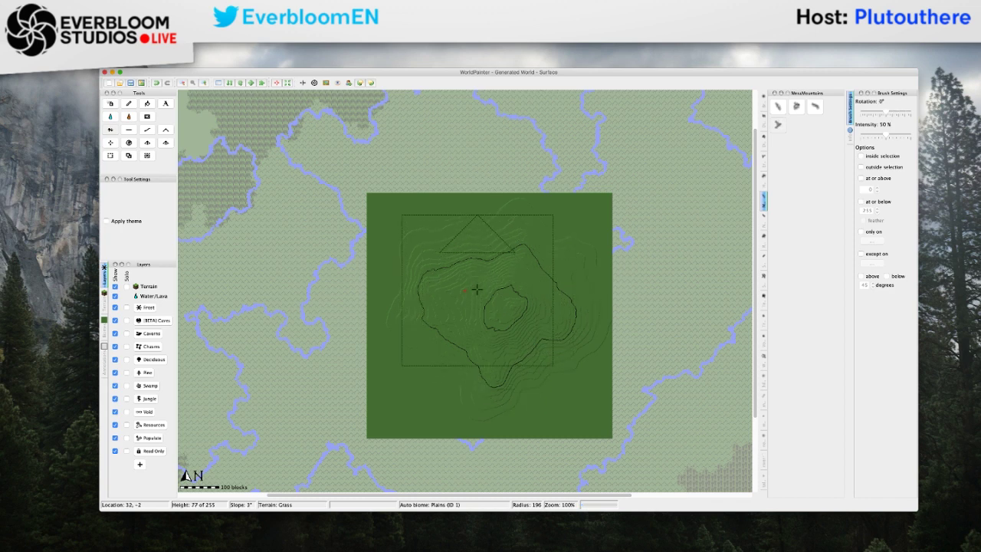
click(473, 285)
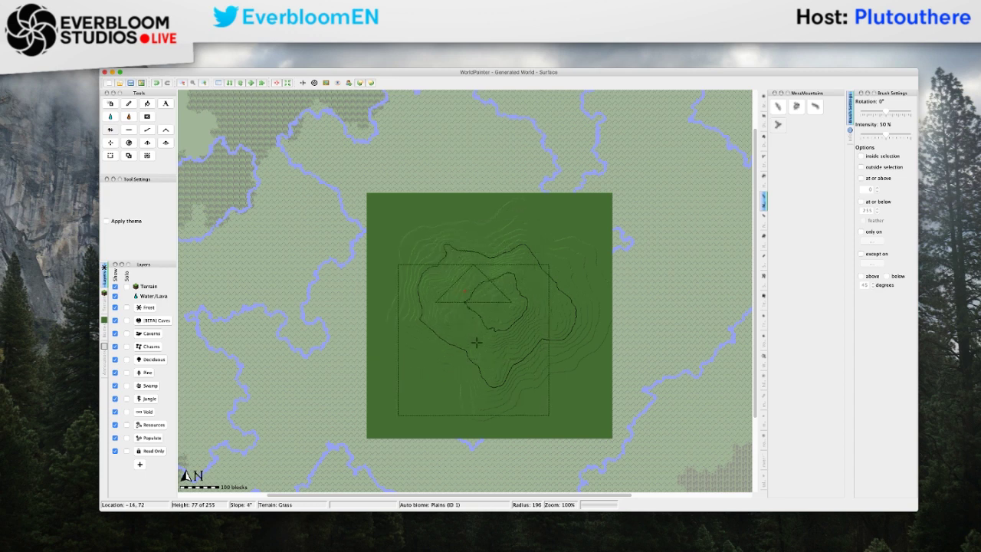
mouse_move(508, 354)
mouse_down()
mouse_move(517, 352)
mouse_move(468, 325)
mouse_move(466, 287)
mouse_move(488, 296)
mouse_up()
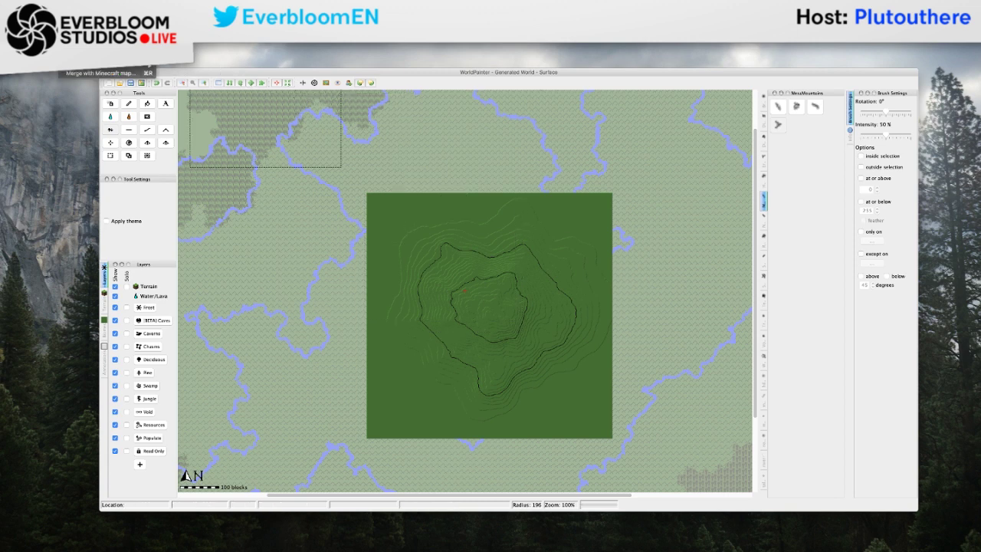
mouse_move(81, 4)
mouse_move(89, 72)
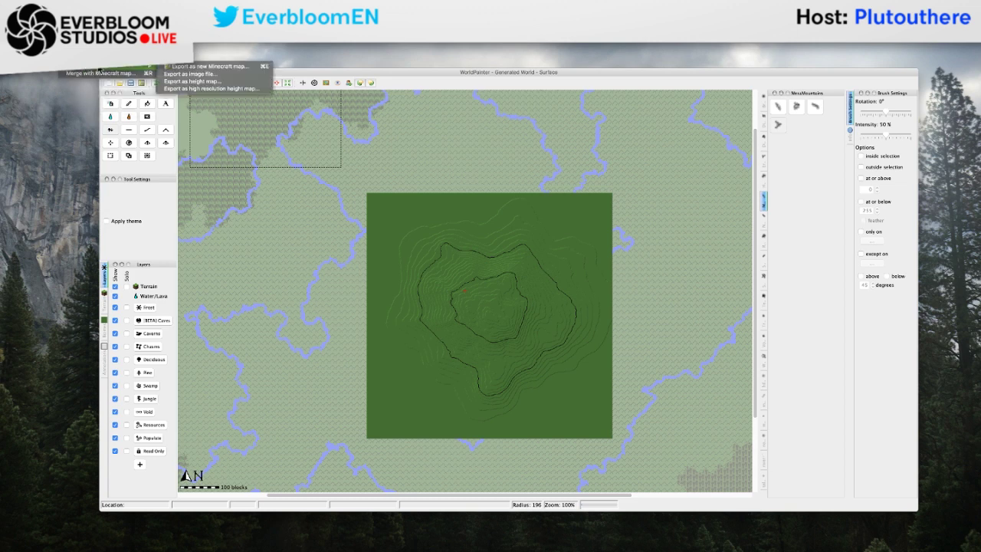
click(224, 83)
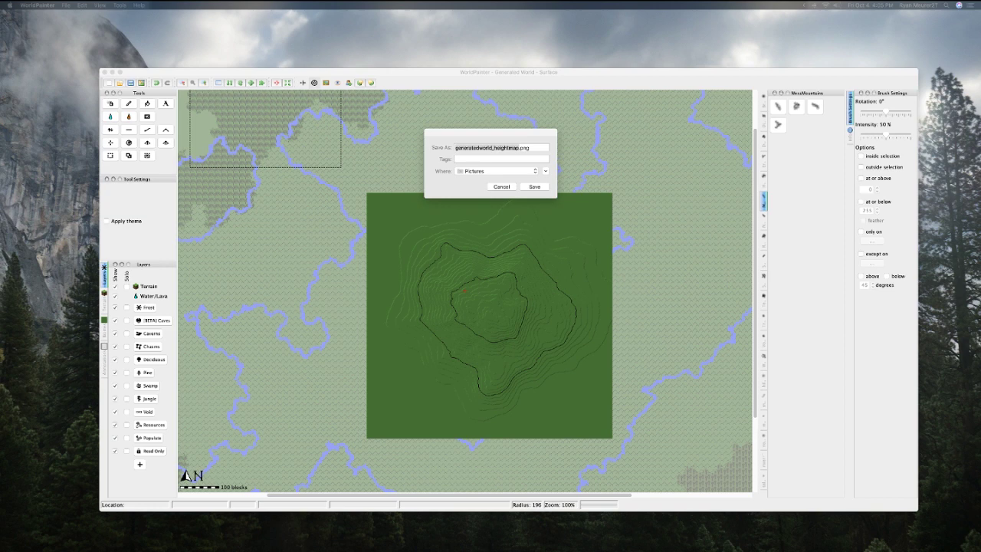
click(509, 187)
Export the mountain world as a height map named generatedworld_heightmap.png into the Dropbox folder.
click(120, 5)
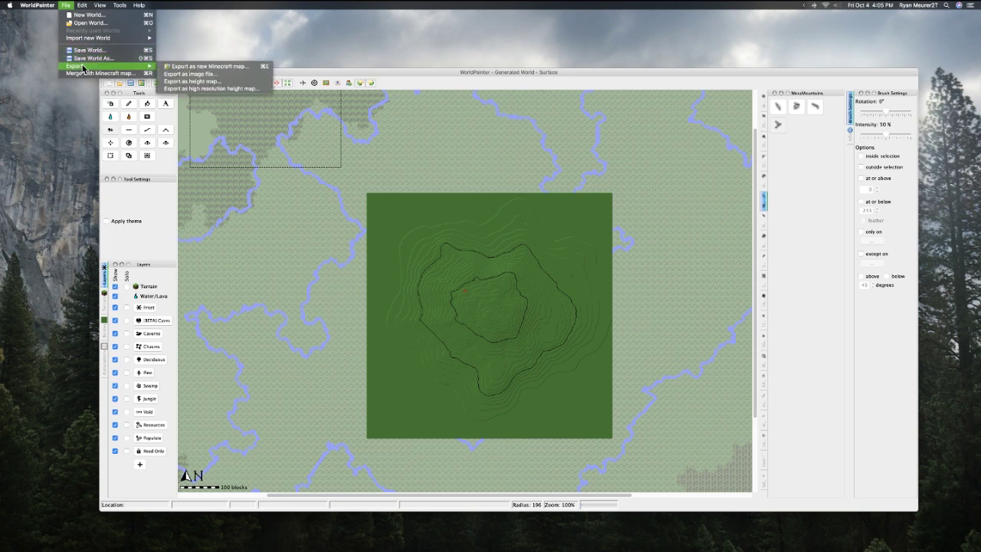
click(195, 81)
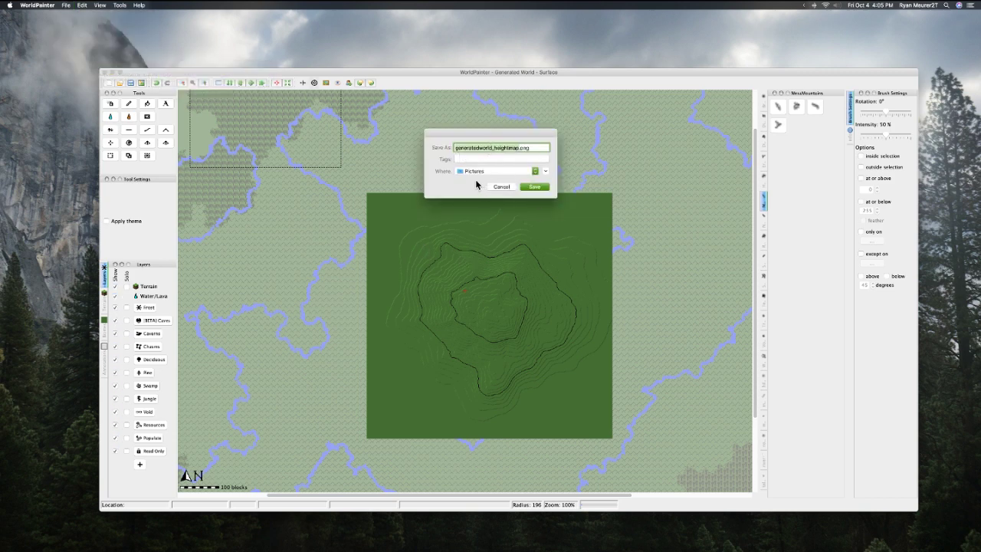
click(473, 171)
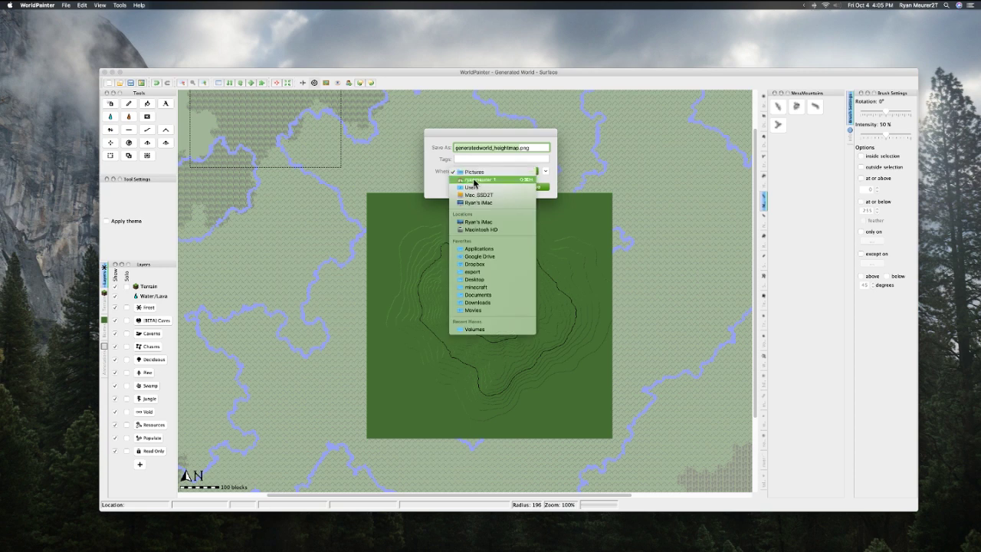
click(482, 265)
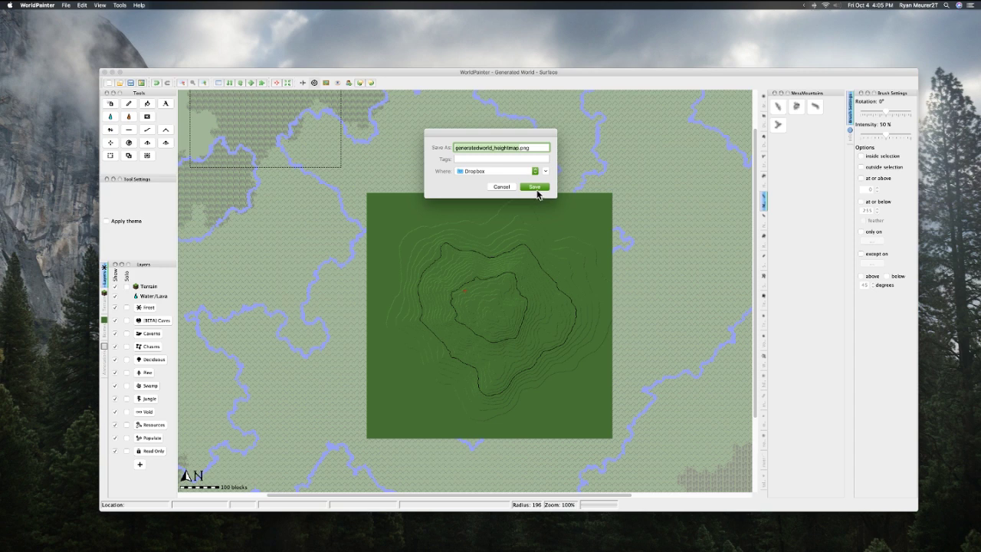
click(535, 187)
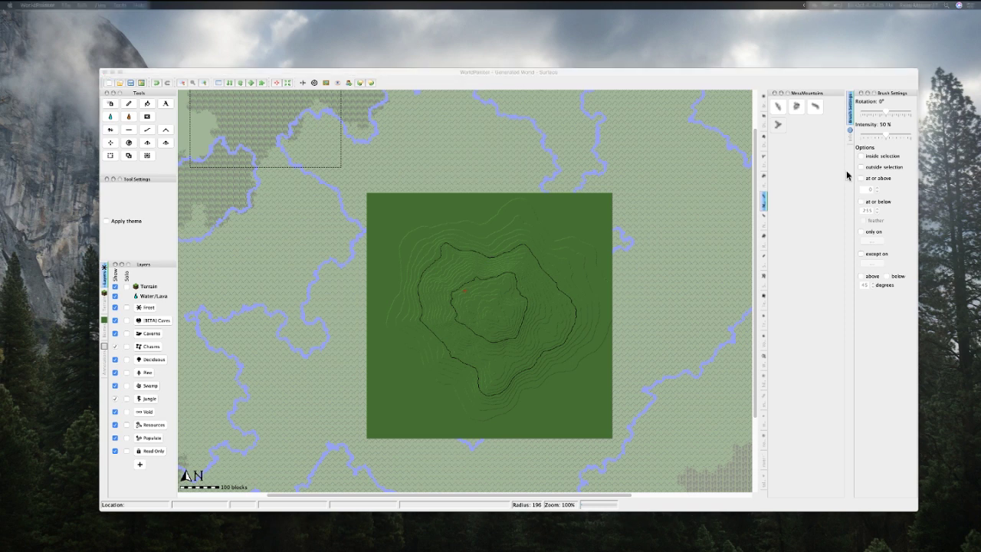
Shrink the WorldPainter window and move it upward on the desktop.
click(950, 93)
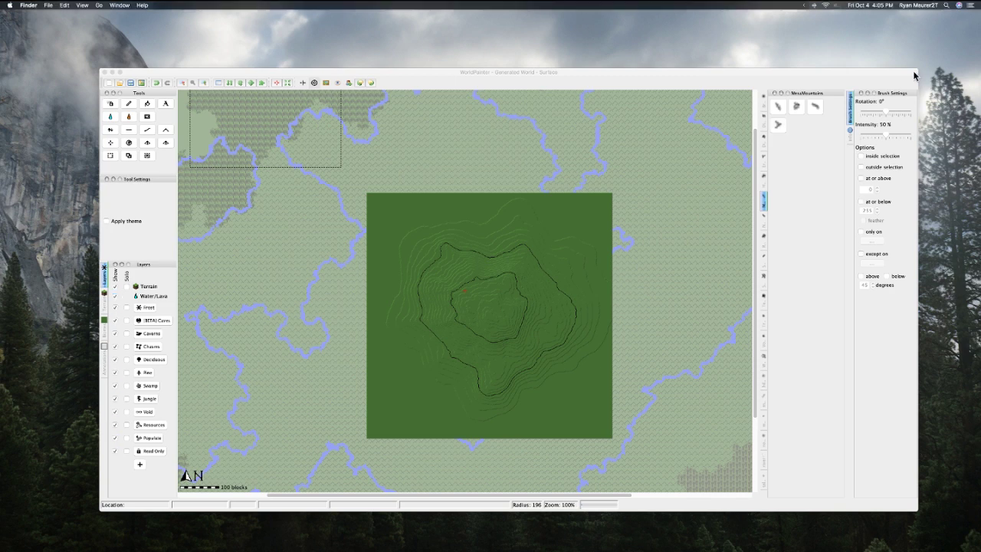
click(914, 75)
double_click(878, 74)
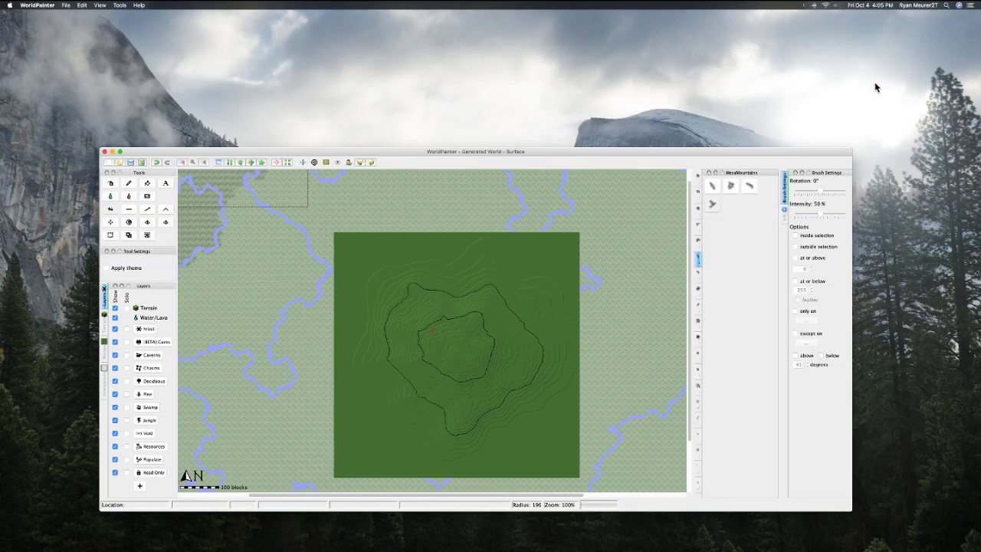
drag(834, 156, 844, 90)
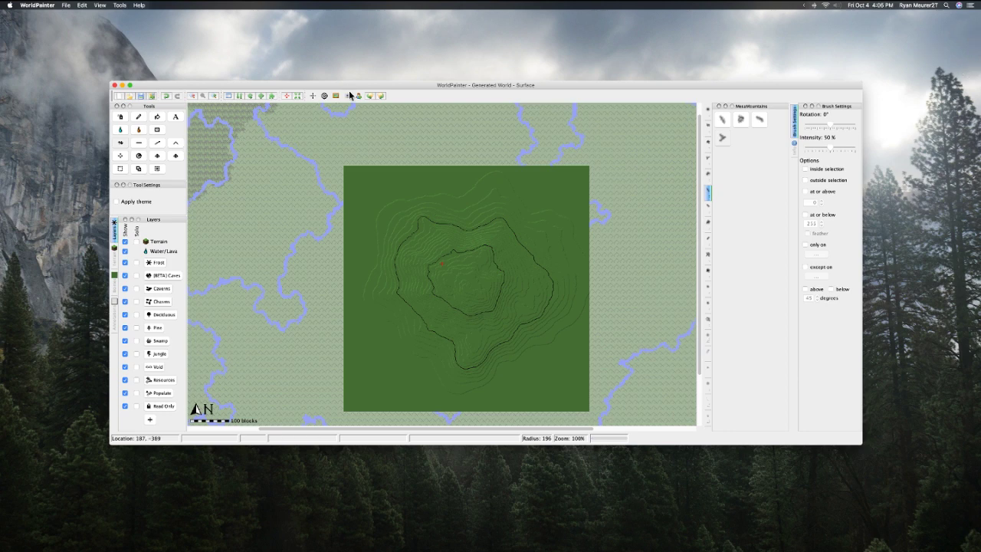
click(67, 5)
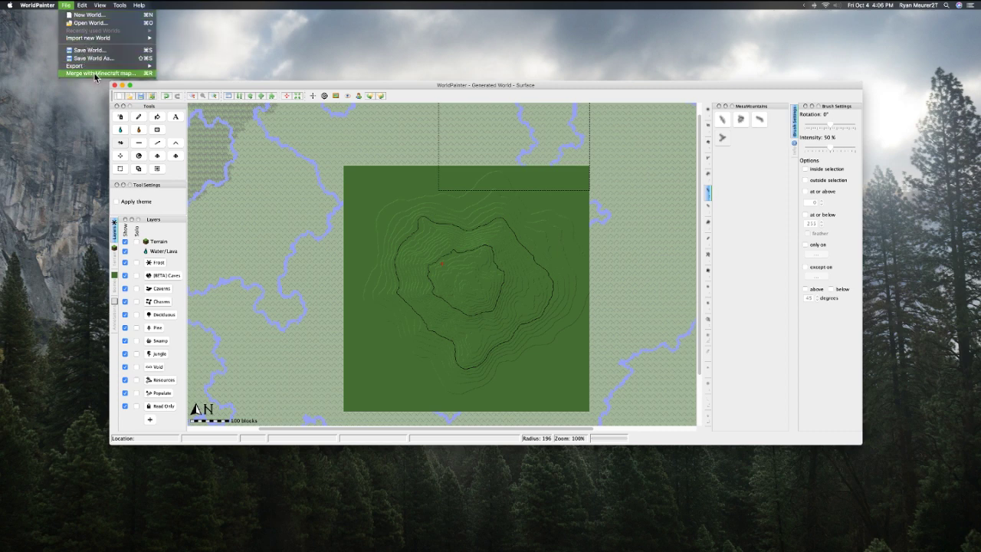
mouse_move(110, 6)
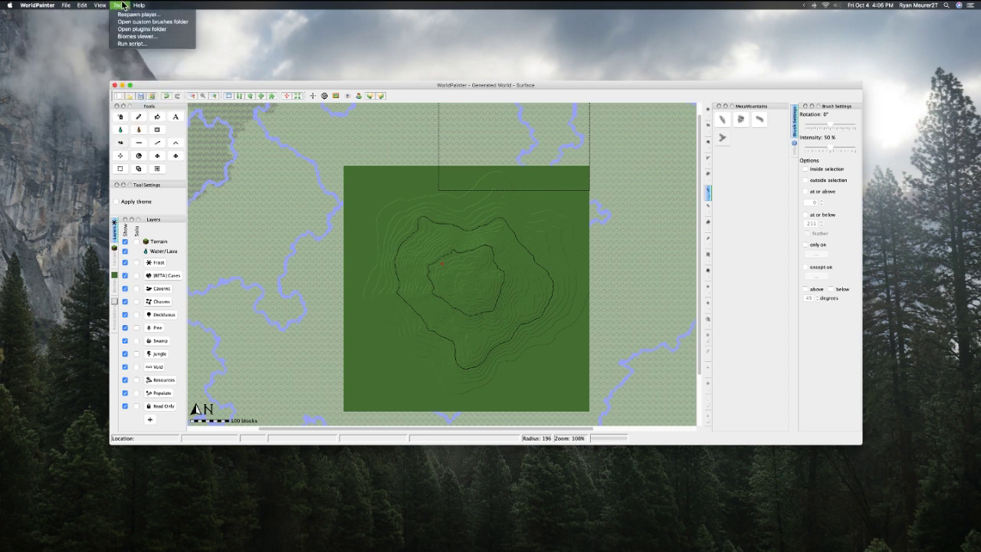
click(99, 5)
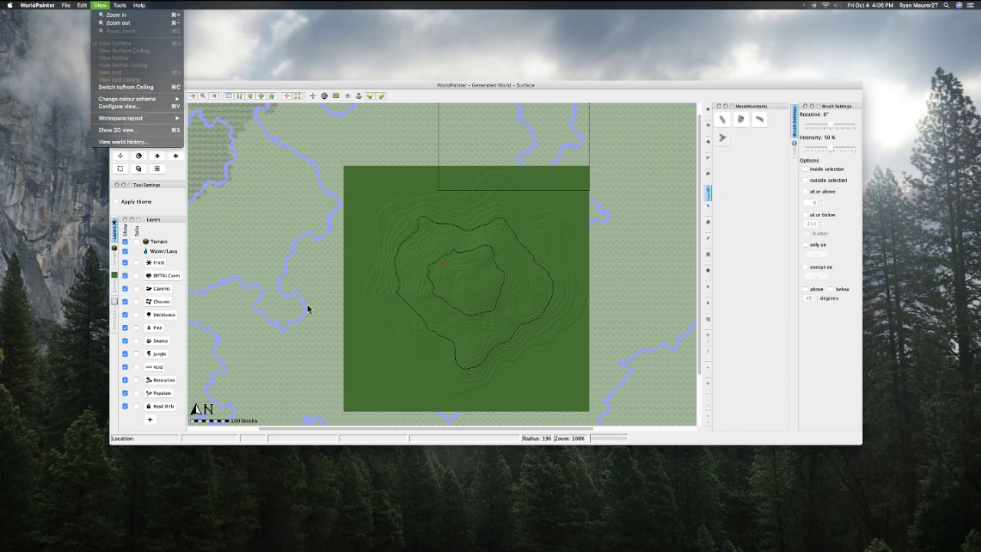
click(949, 140)
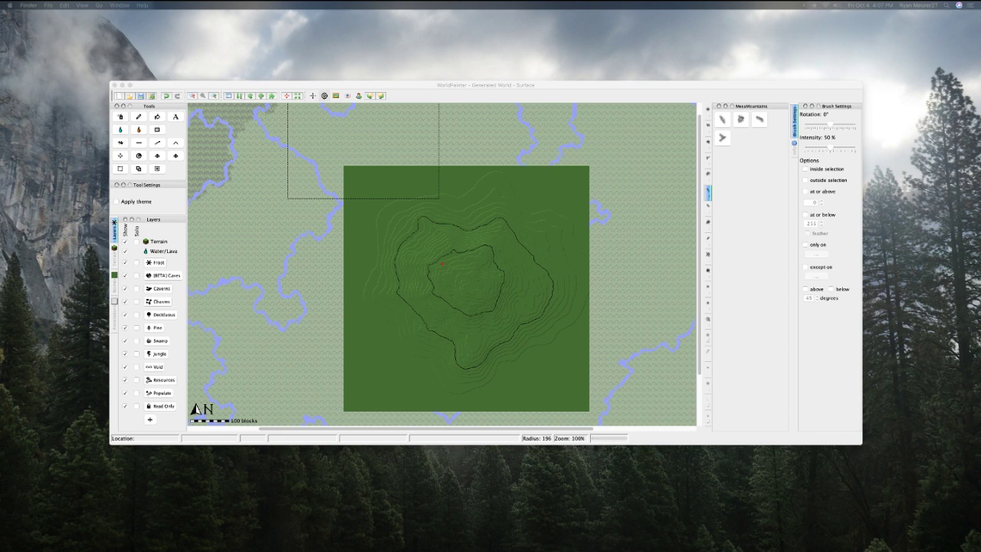
click(809, 5)
click(810, 6)
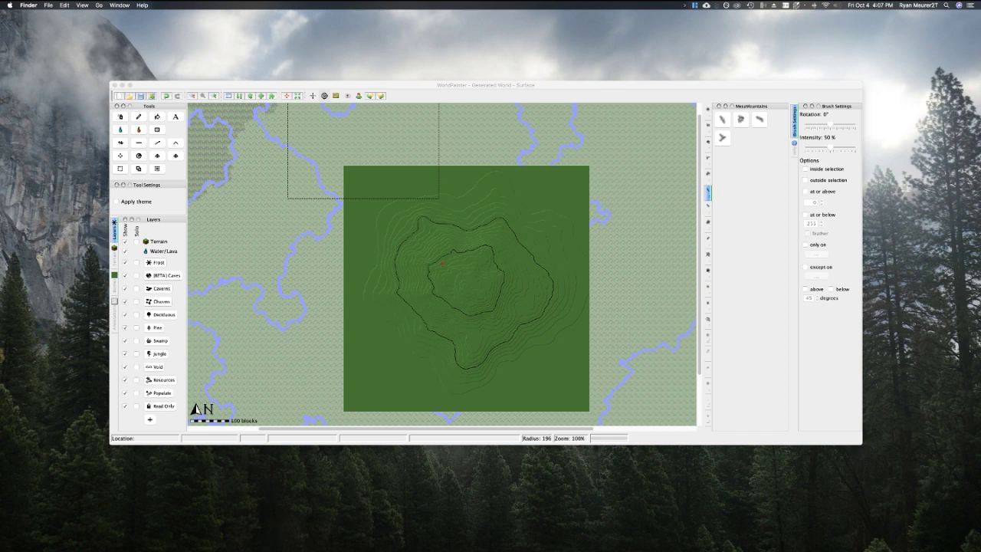
key(super+space)
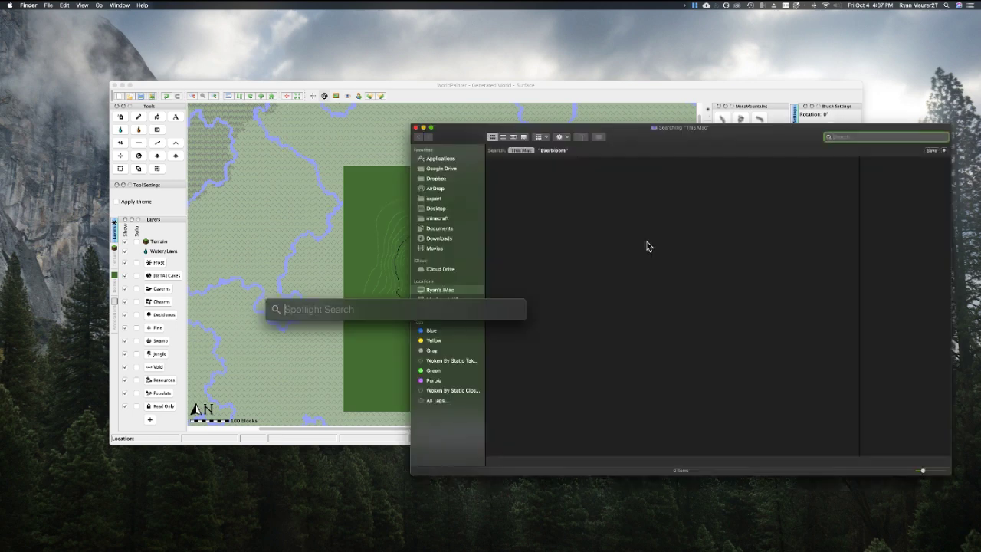
click(415, 127)
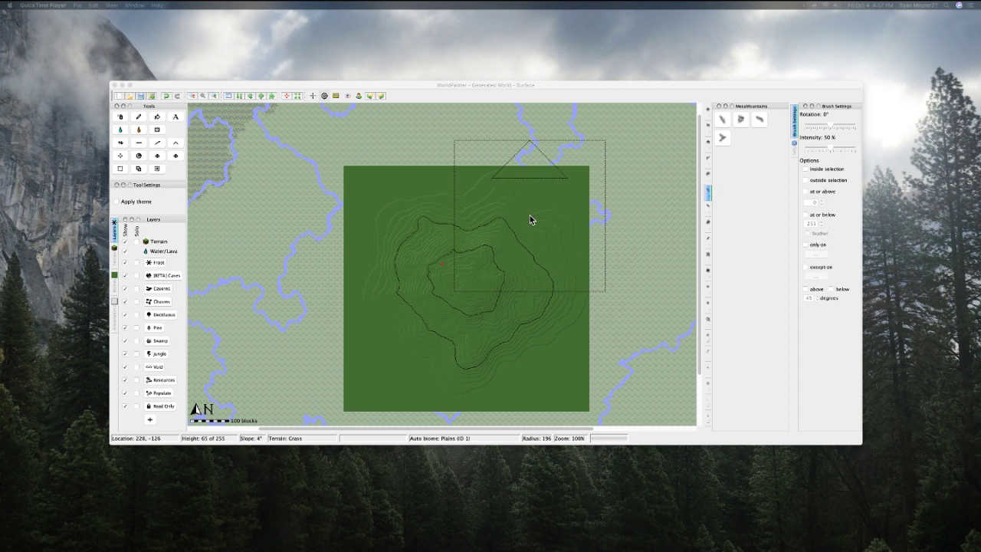
key(super+Tab)
key(super+Tab)
key(super+Tab)
key(super+Tab)
key(super+Tab)
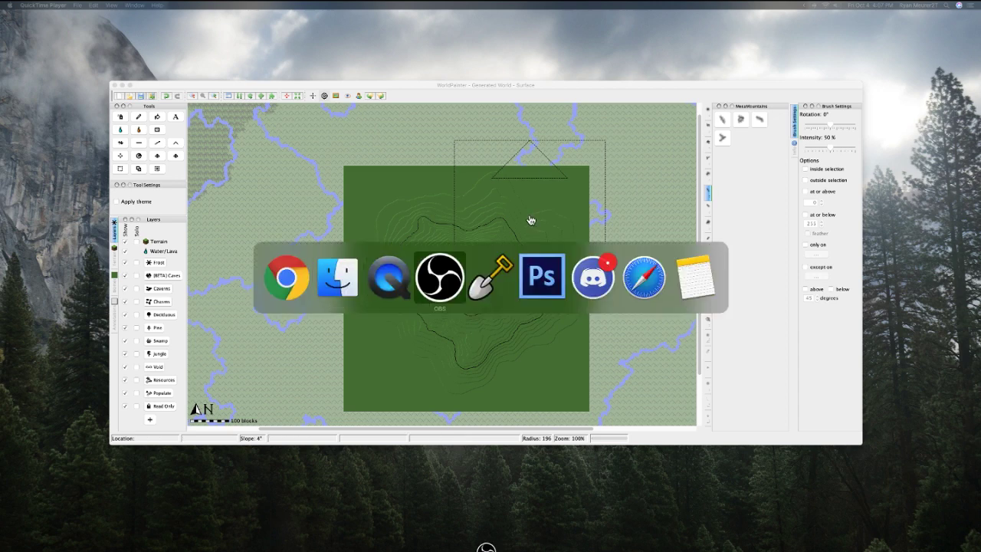
key(super+Tab)
key(super+Tab)
key(super+Tab)
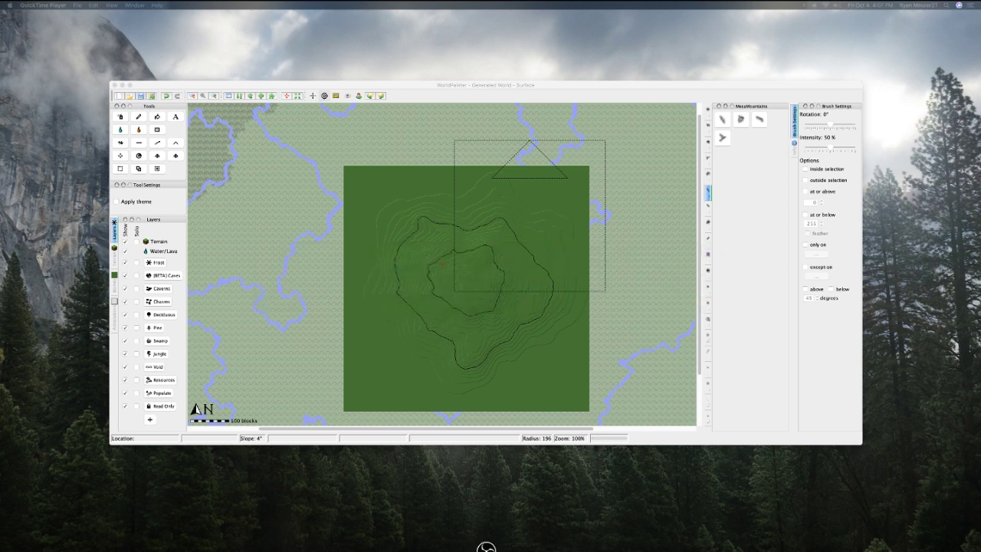
key(super+Tab)
key(super+Tab)
key(super+Tab)
key(super+Tab)
key(super+Tab)
key(super+Tab)
key(super+Tab)
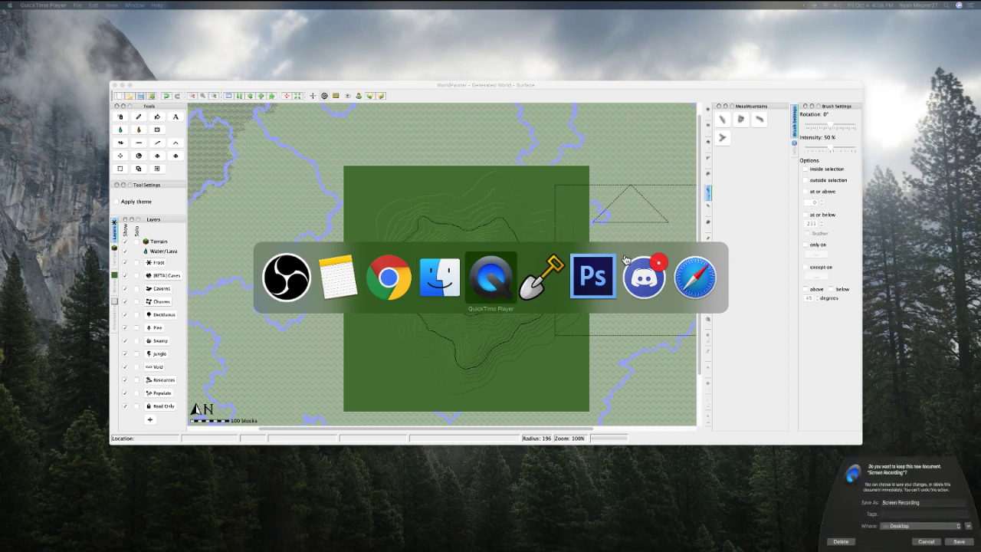
key(super+Tab)
key(super+Tab)
key(super+Tab)
key(super+Tab)
key(super+Tab)
key(super+Tab)
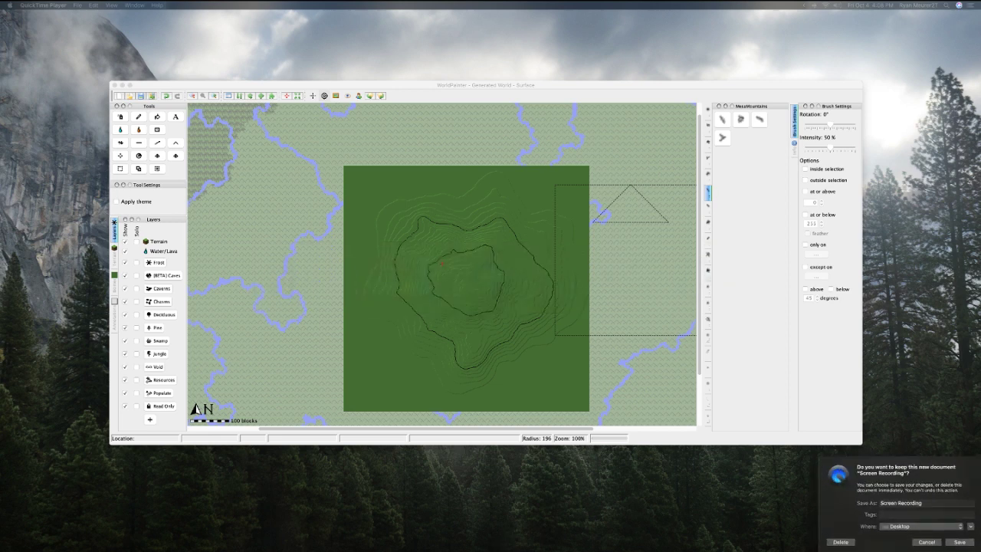
click(926, 542)
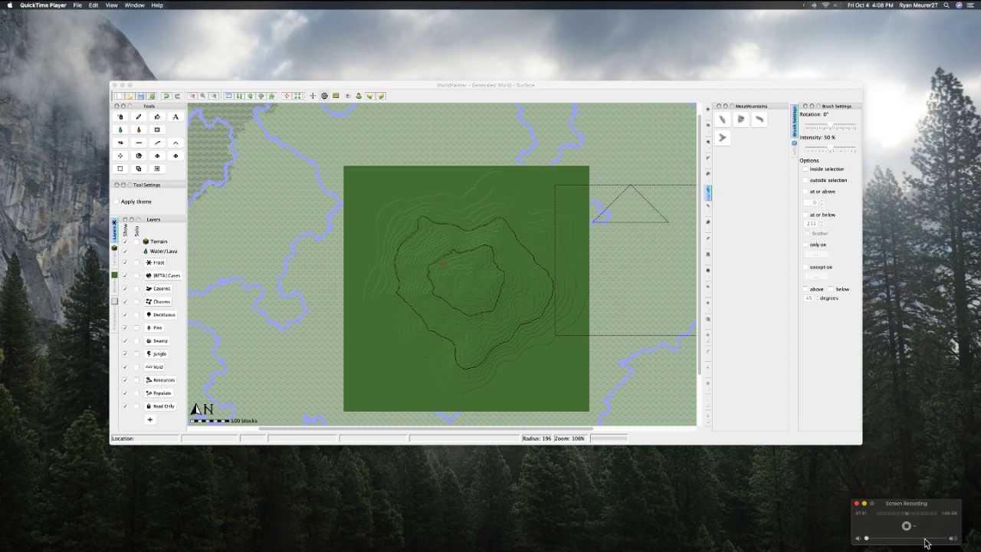
drag(914, 510, 891, 494)
click(883, 510)
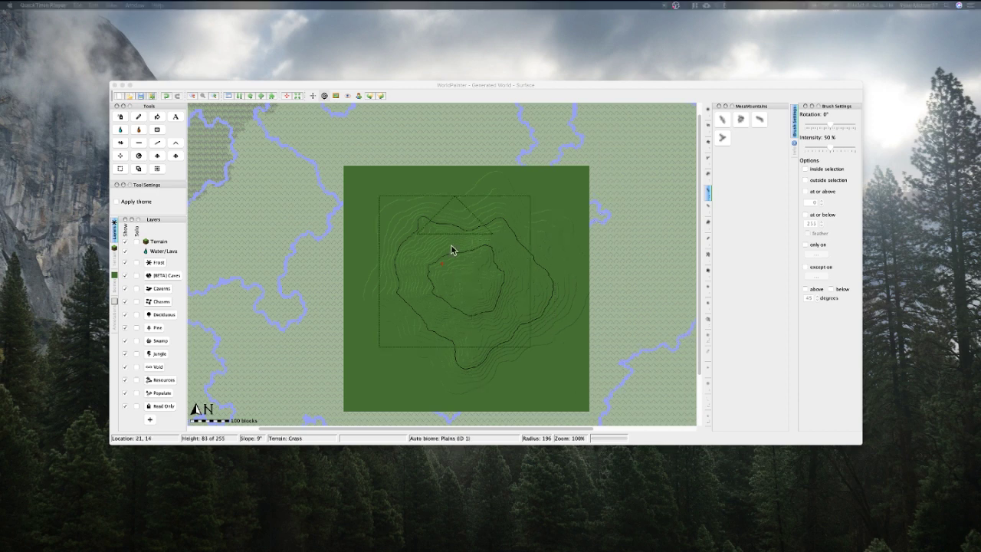
click(438, 85)
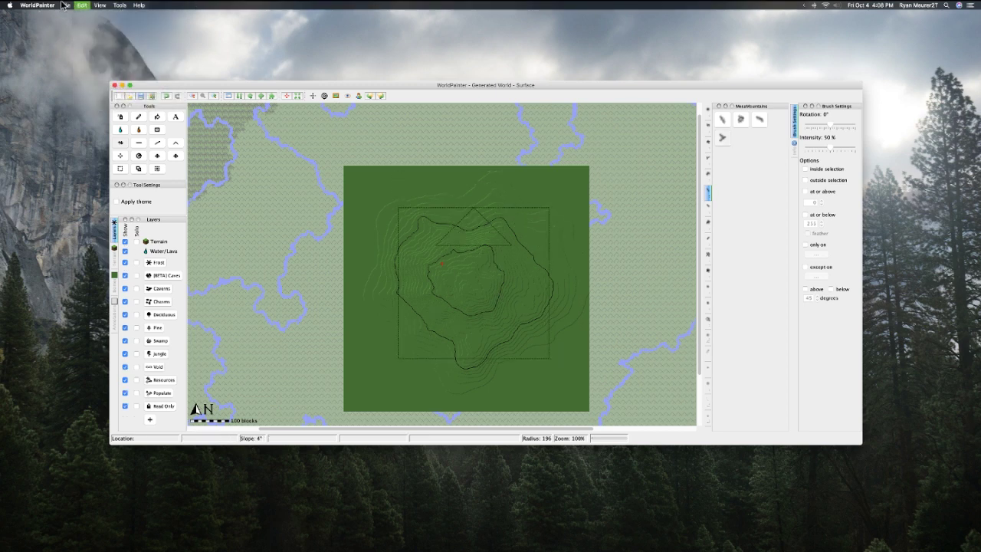
click(65, 6)
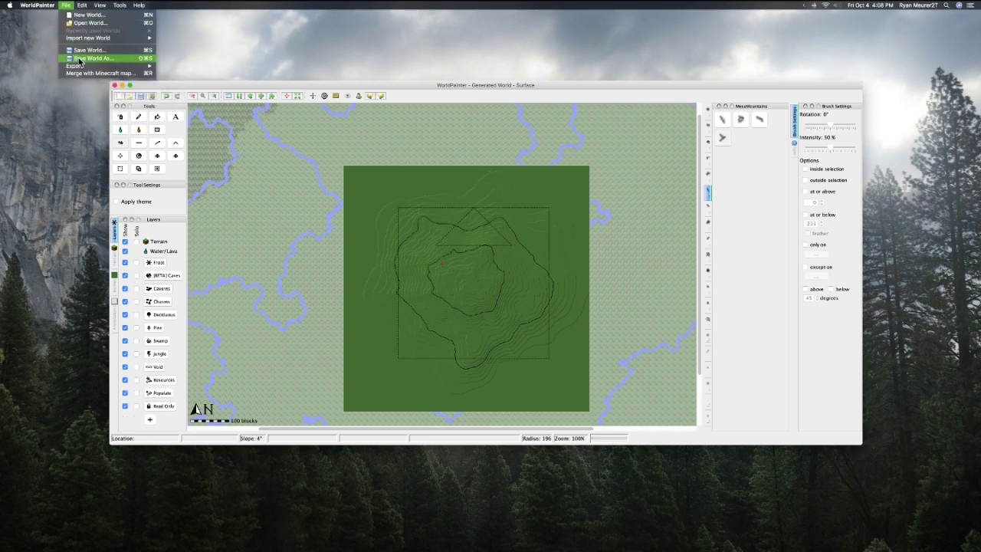
mouse_move(81, 66)
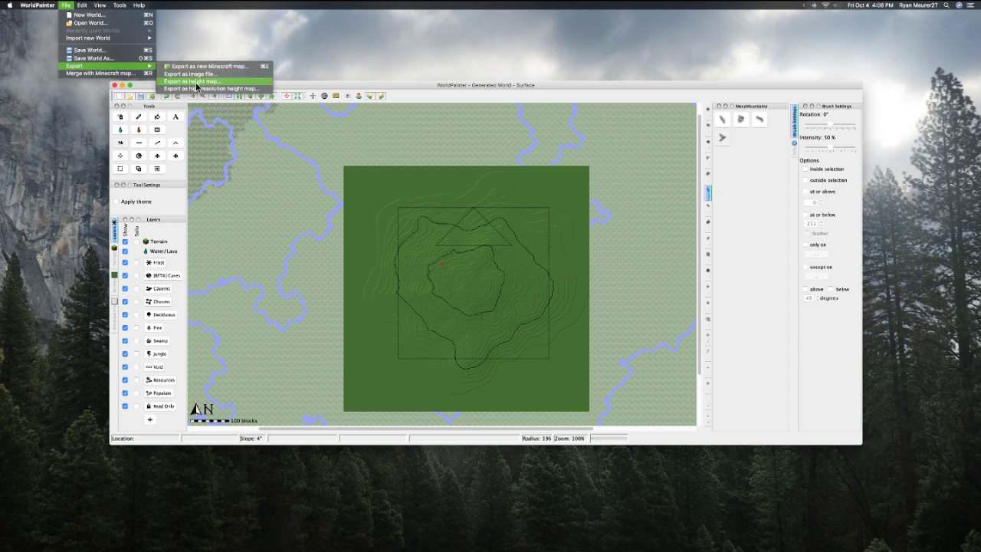
click(197, 83)
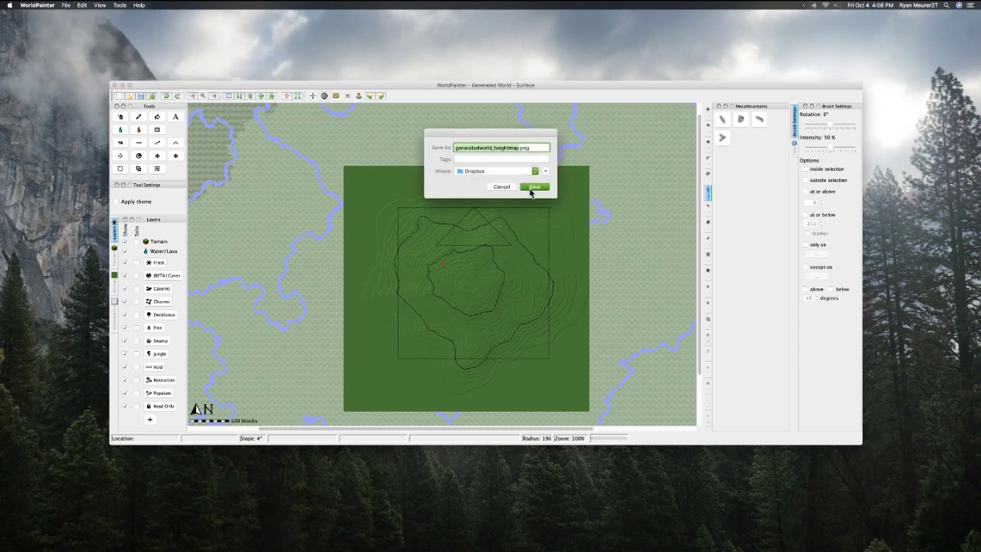
click(523, 172)
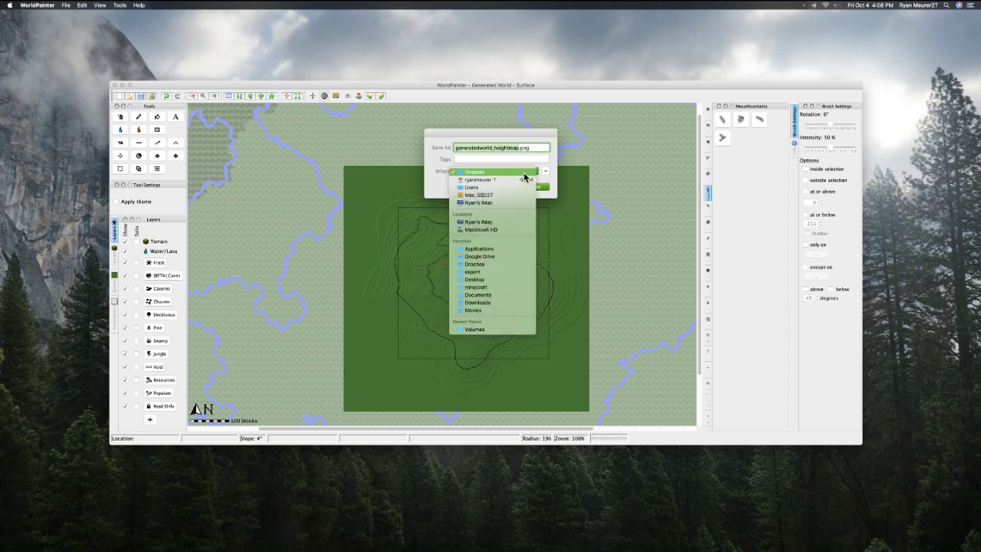
Create a new folder on the desktop and place it near the desktop's upper-right corner.
right_click(787, 57)
click(828, 59)
drag(803, 63, 925, 50)
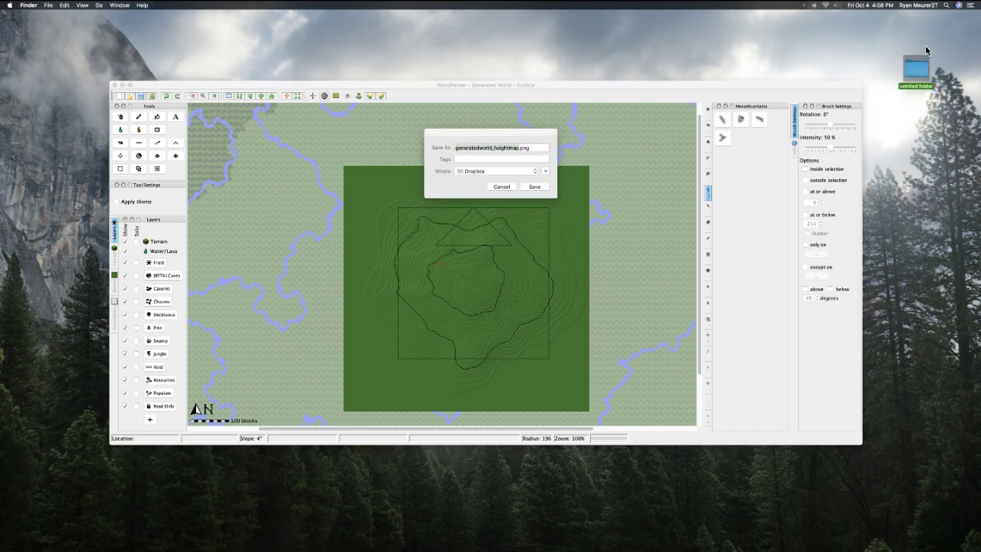
click(475, 173)
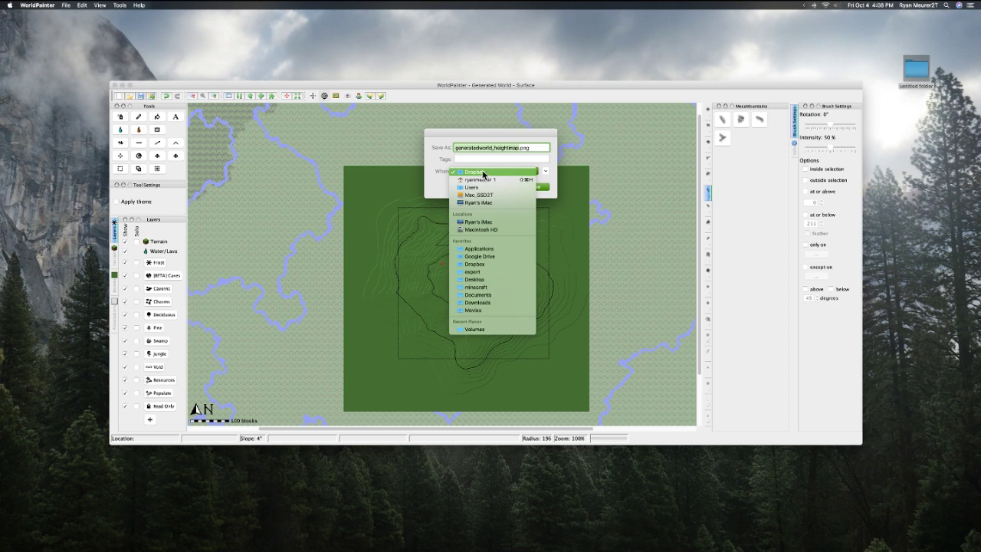
click(544, 172)
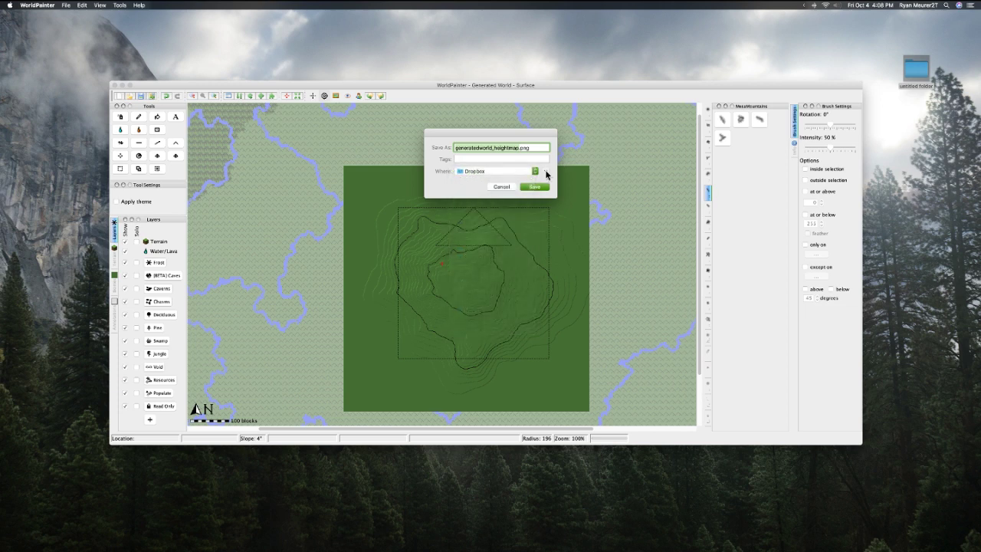
click(545, 172)
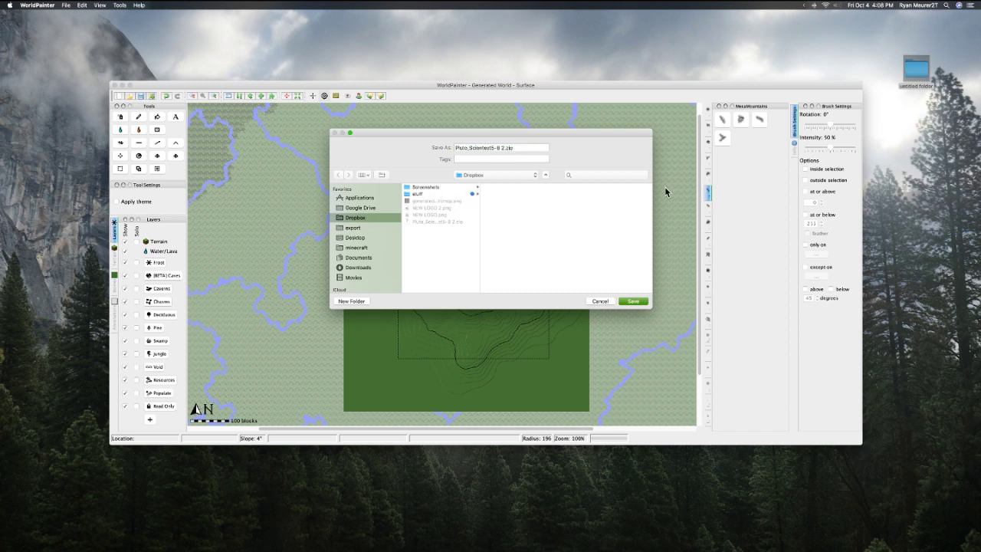
click(620, 304)
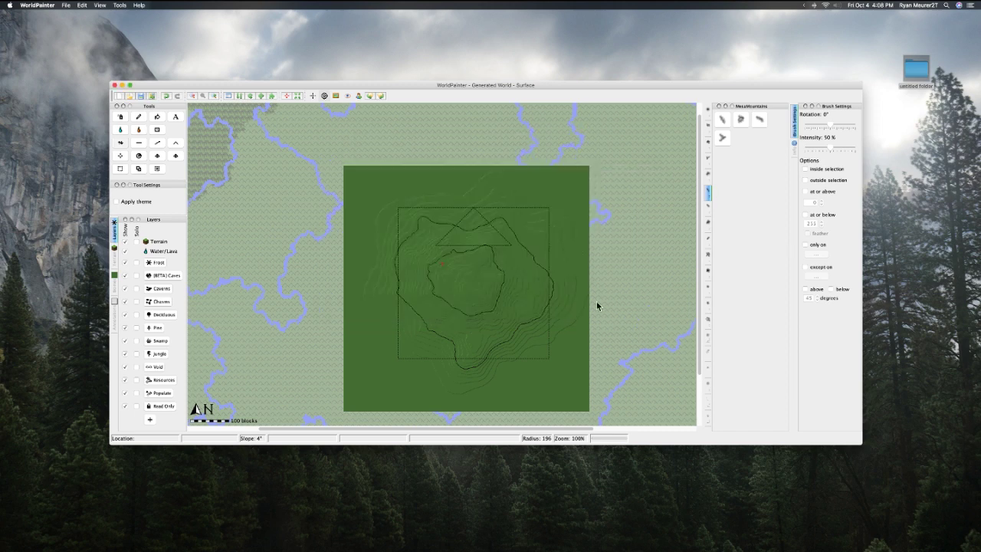
Start another export of the mountain world as a height map.
click(68, 4)
click(74, 28)
click(67, 4)
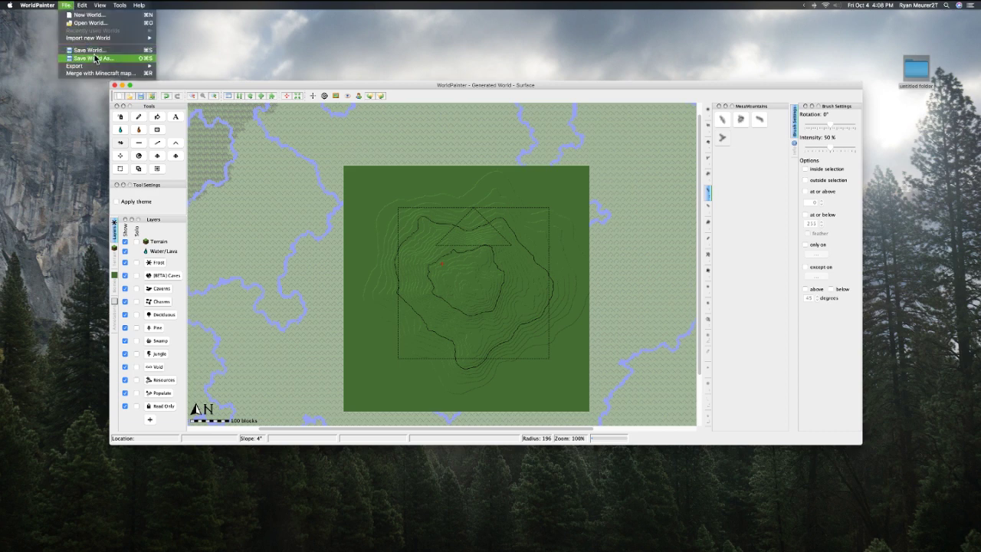
mouse_move(129, 67)
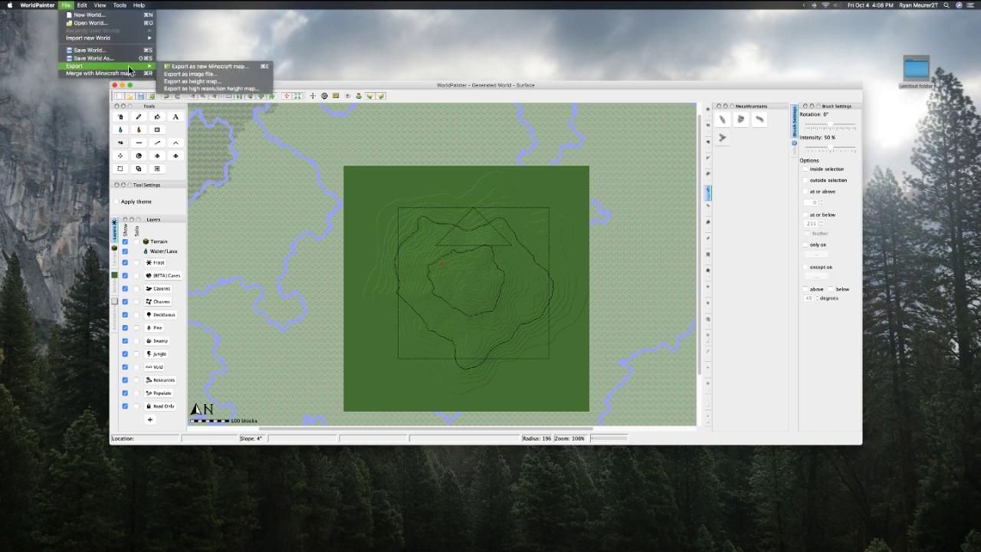
click(177, 81)
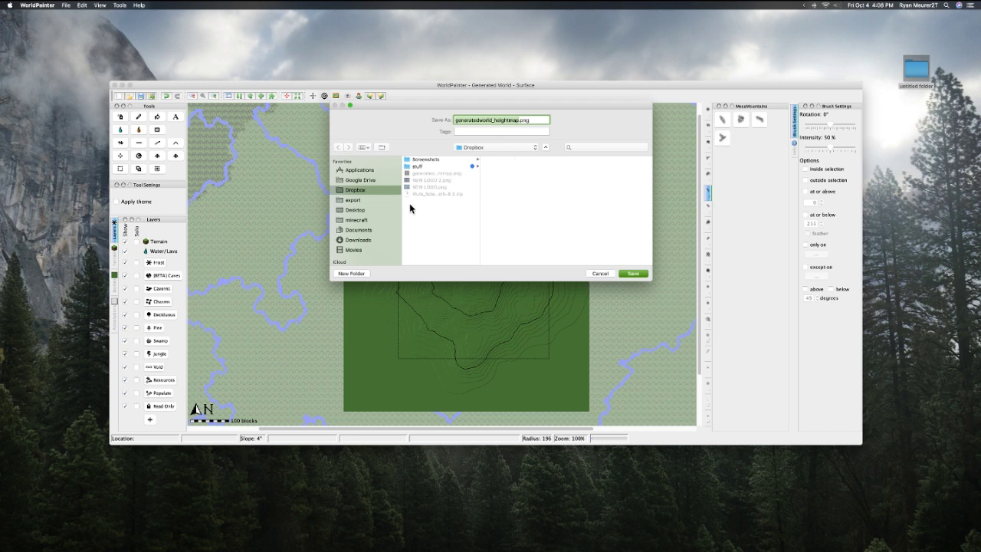
click(428, 160)
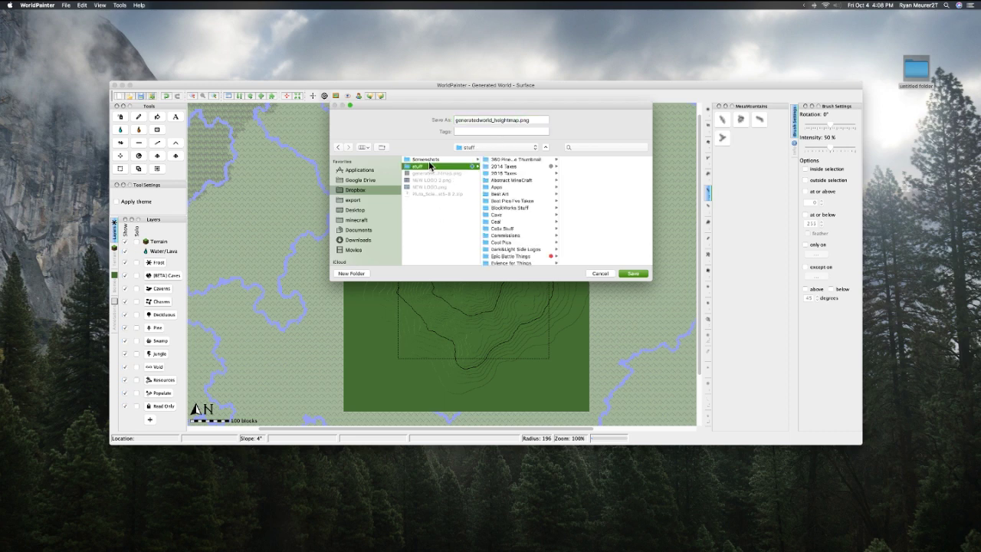
click(433, 166)
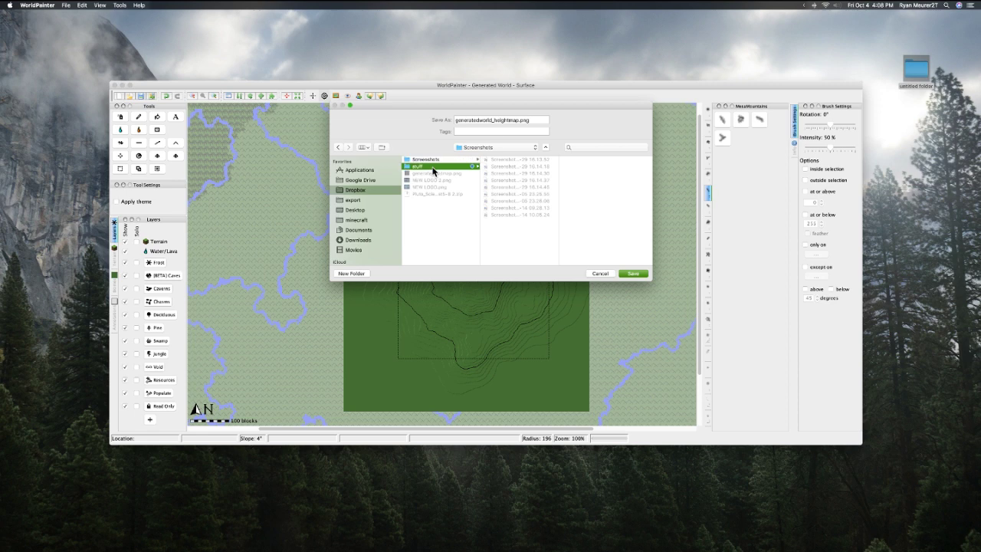
click(441, 217)
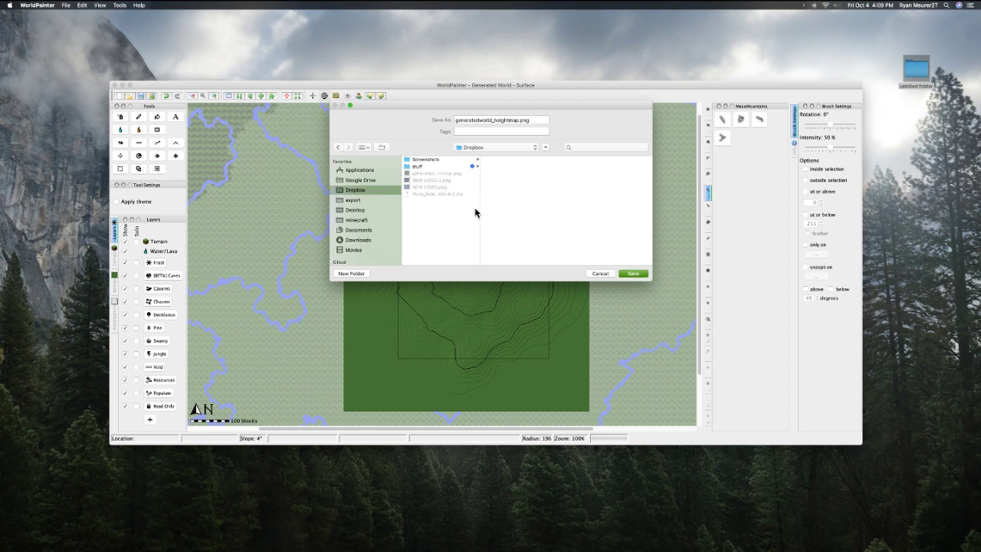
click(438, 160)
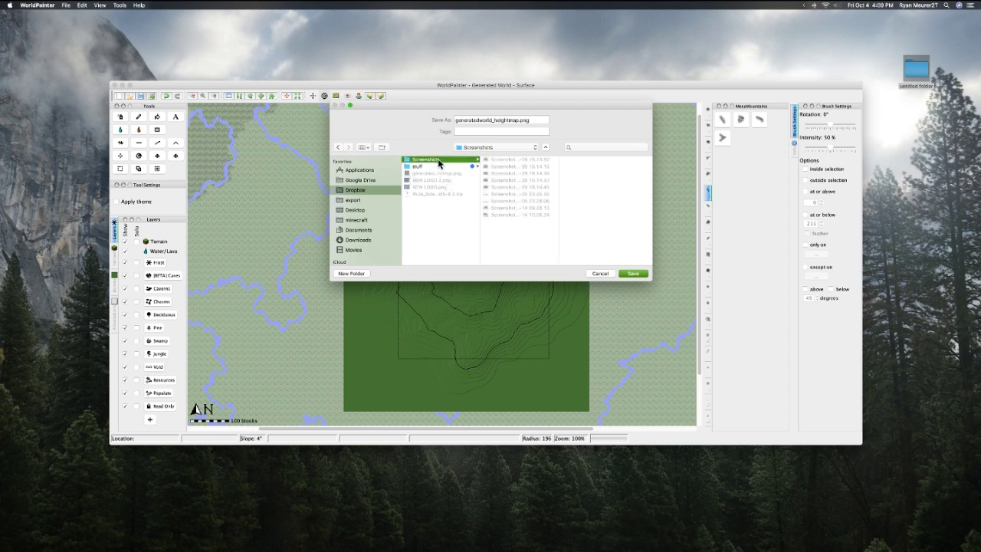
Switch the height map's save location to the Mac_SSD2T drive and show its folders.
click(546, 147)
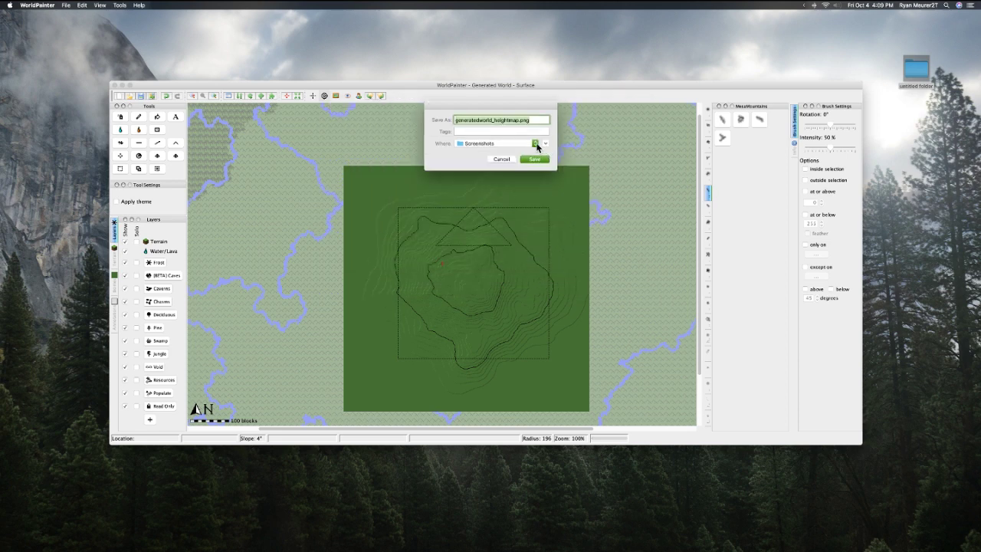
click(535, 145)
click(509, 159)
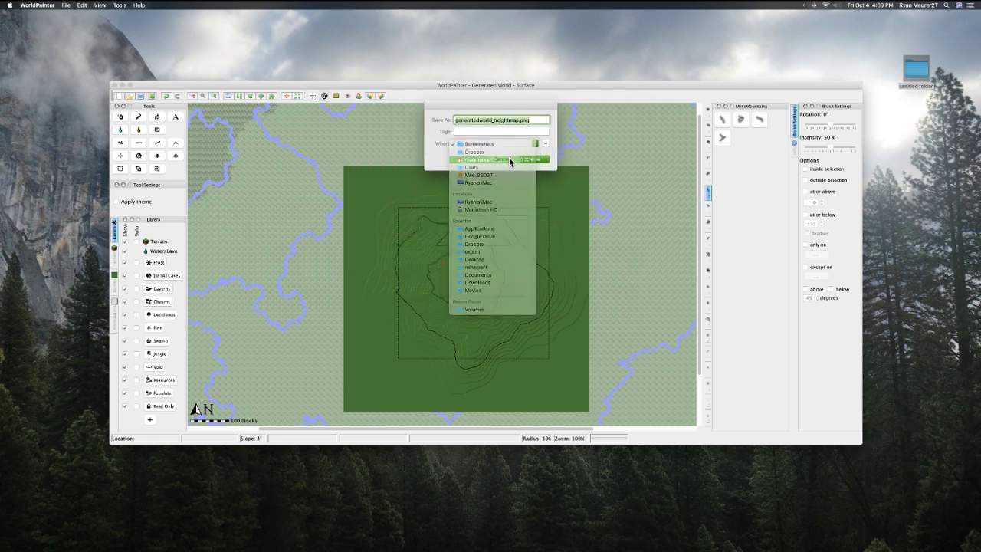
click(512, 144)
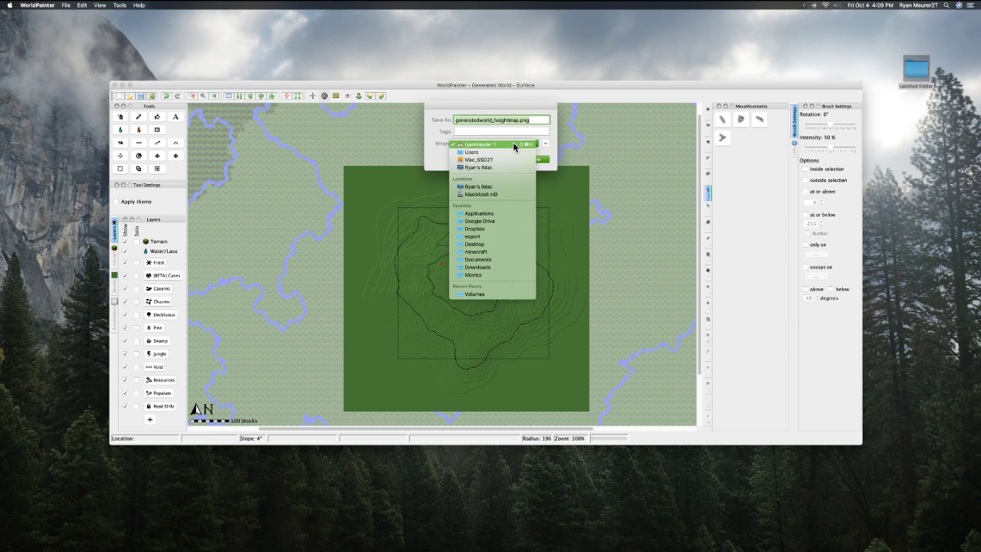
click(502, 159)
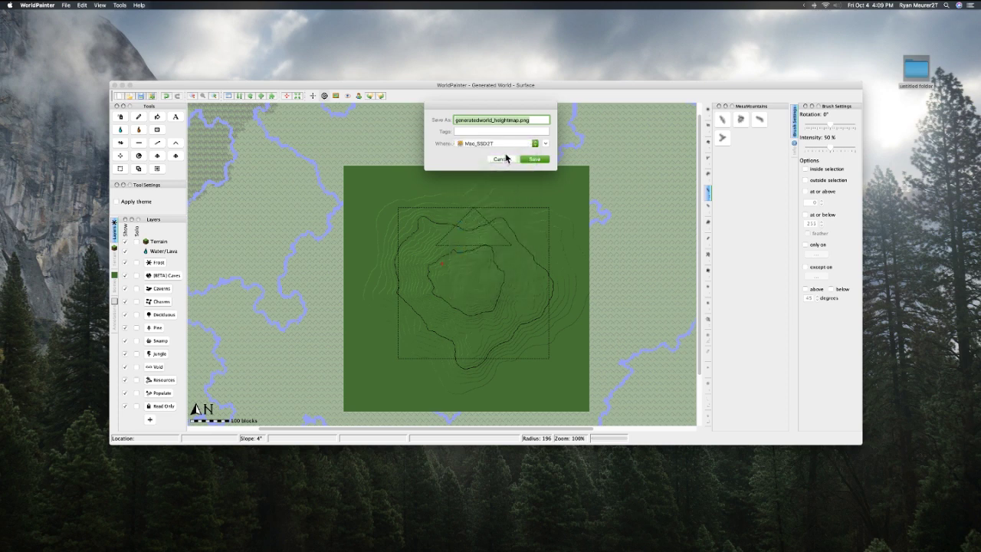
click(545, 143)
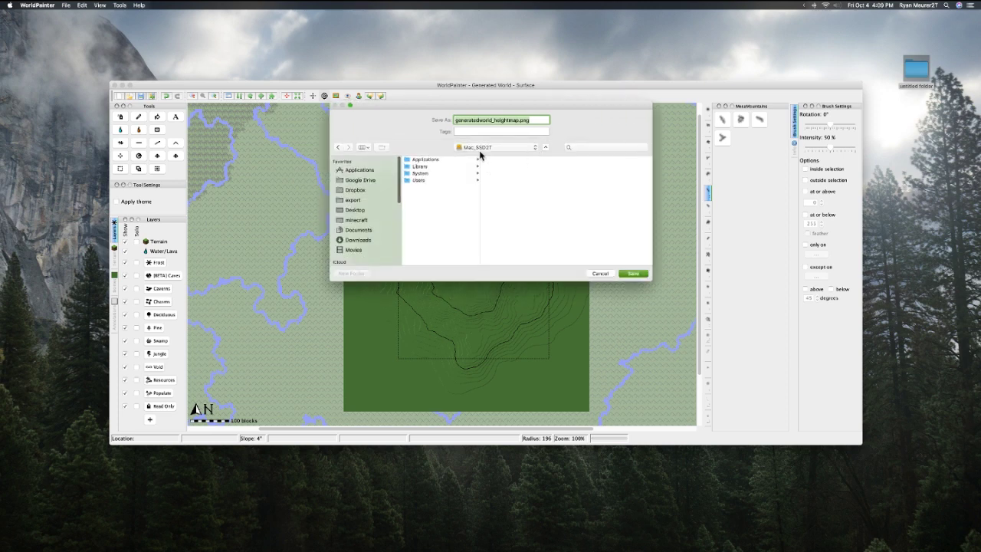
Save generatedworld_heightmap.png to the Desktop folder inside the user's home folder under Users.
click(453, 159)
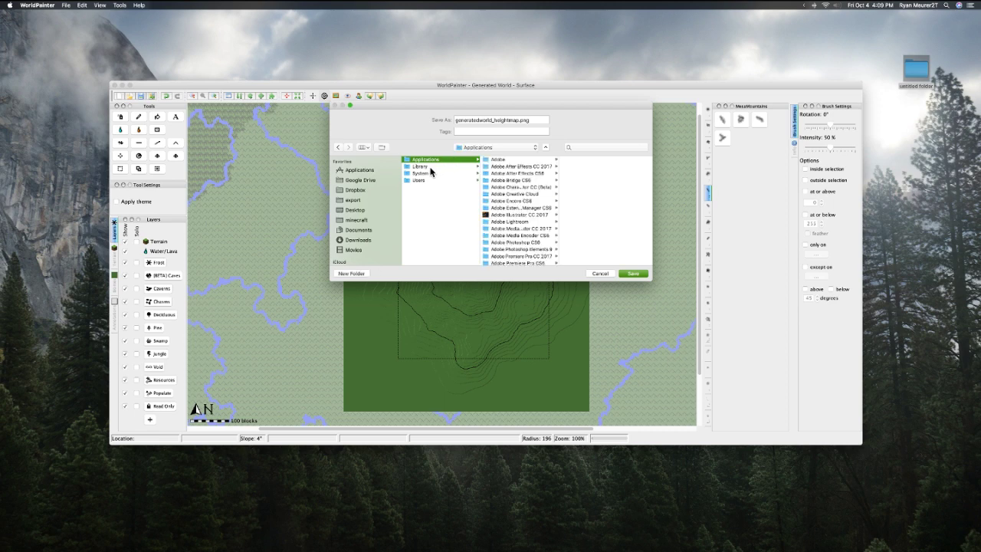
click(426, 166)
click(441, 180)
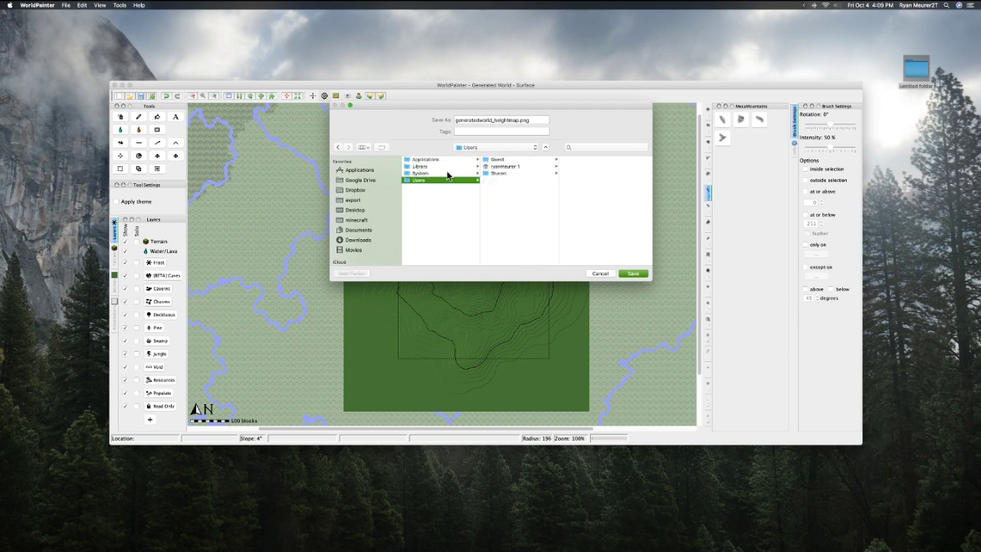
click(502, 166)
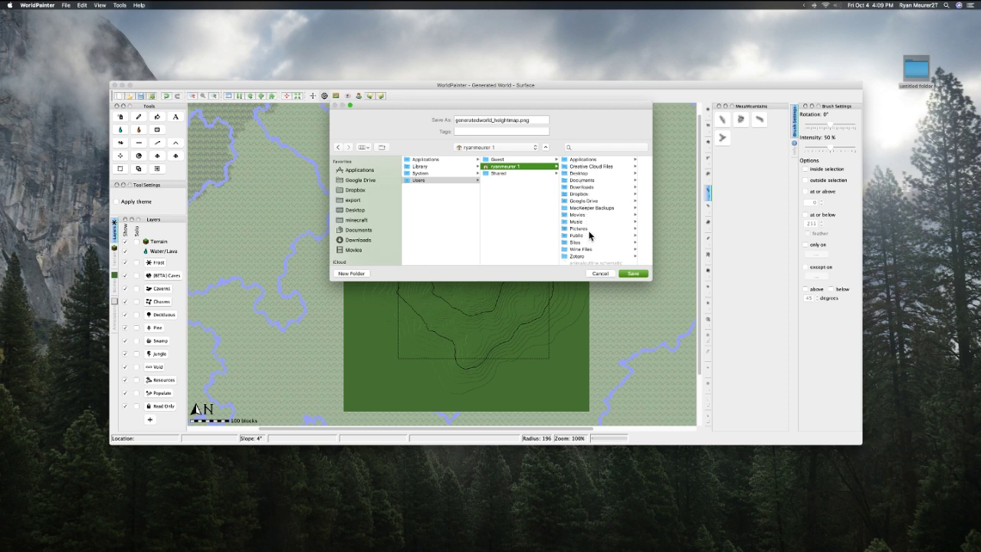
click(580, 174)
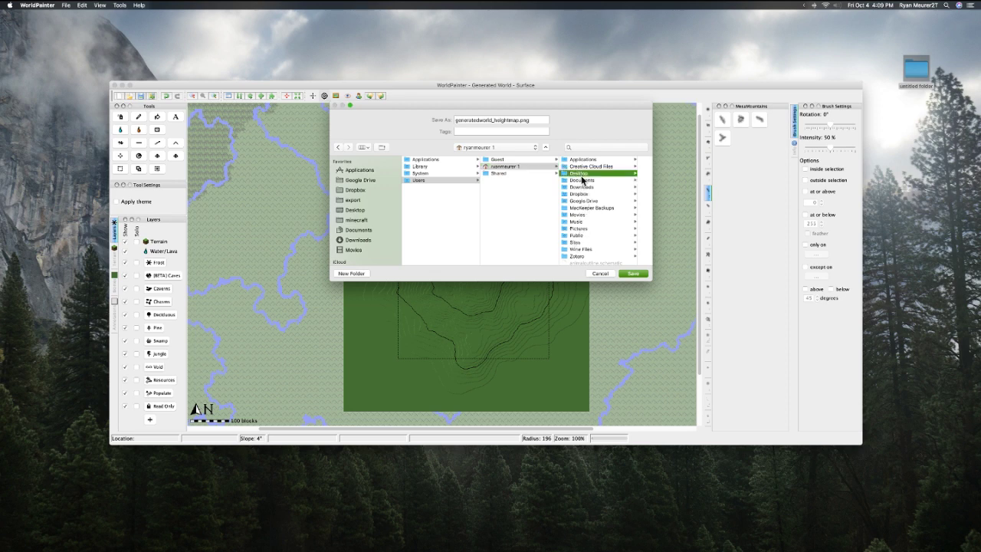
click(632, 273)
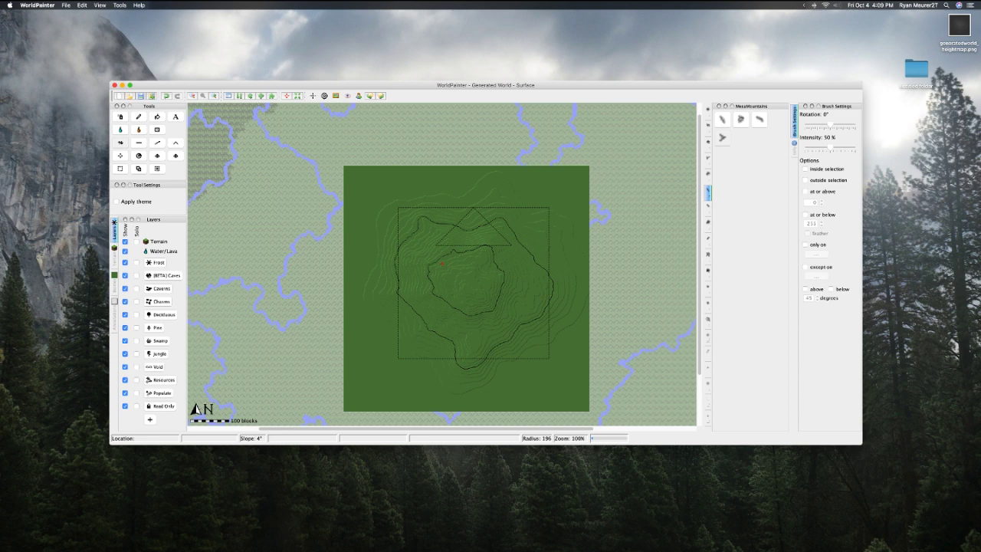
Preview the exported generatedworld_heightmap.png on the desktop, then close the preview.
click(973, 43)
key(space)
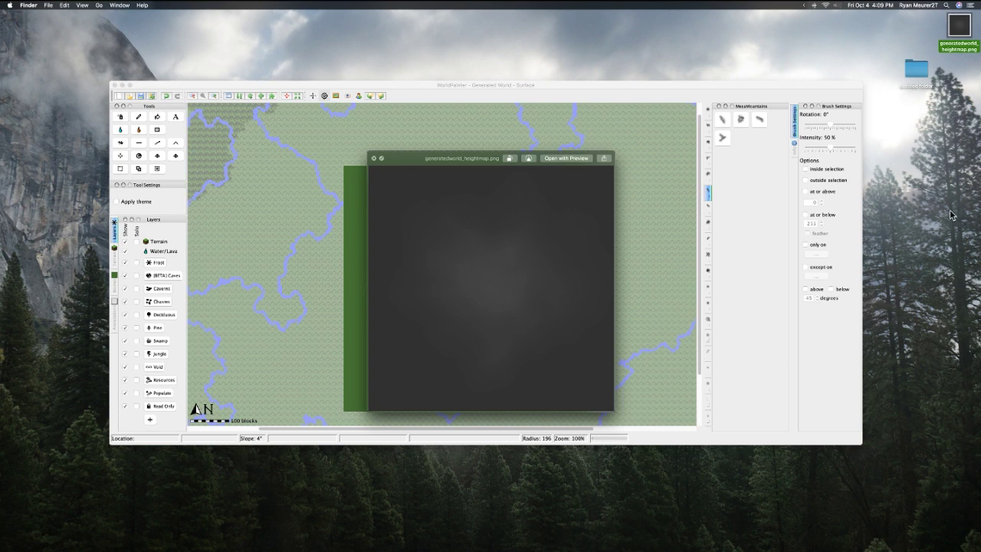
key(space)
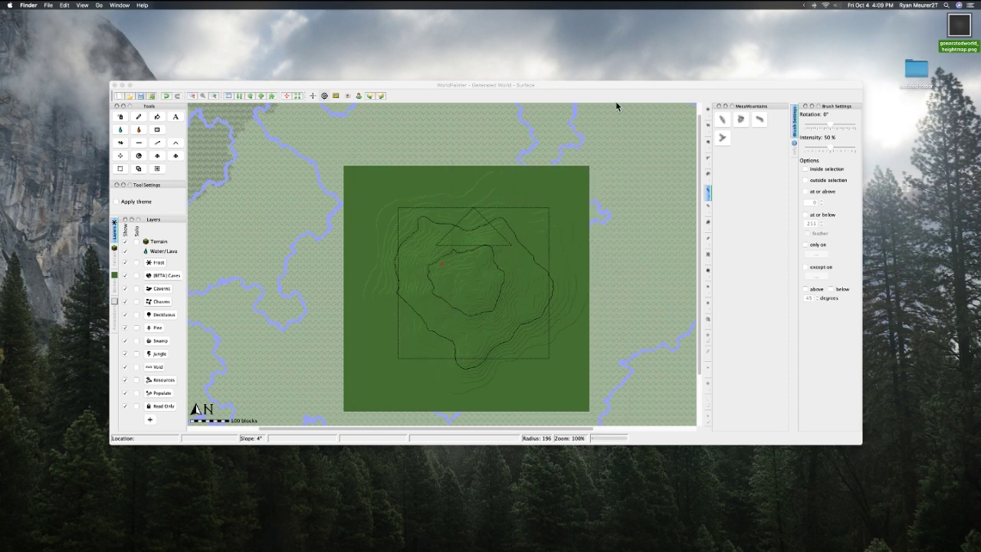
Open WorldPainter's custom brushes folder and move its window over the map.
click(82, 6)
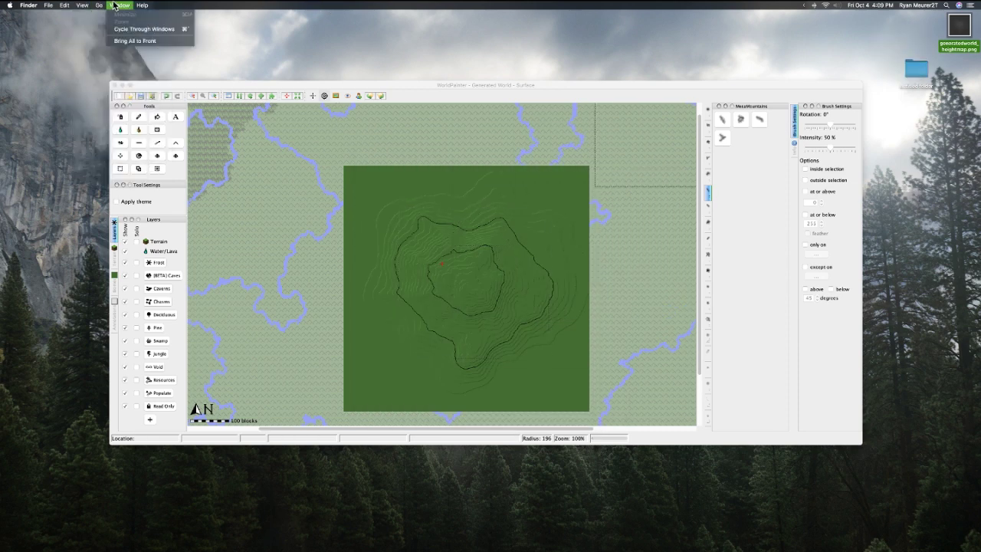
click(375, 167)
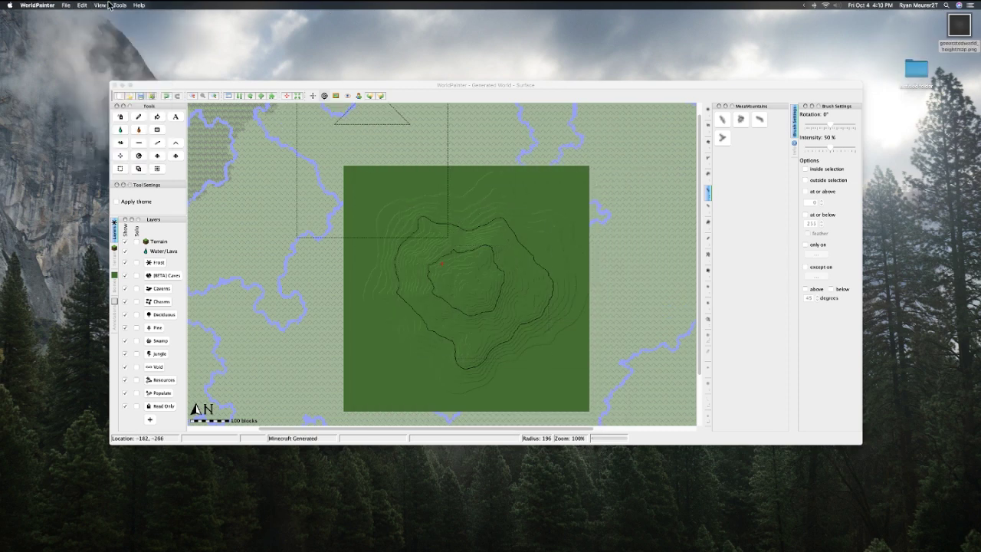
click(79, 5)
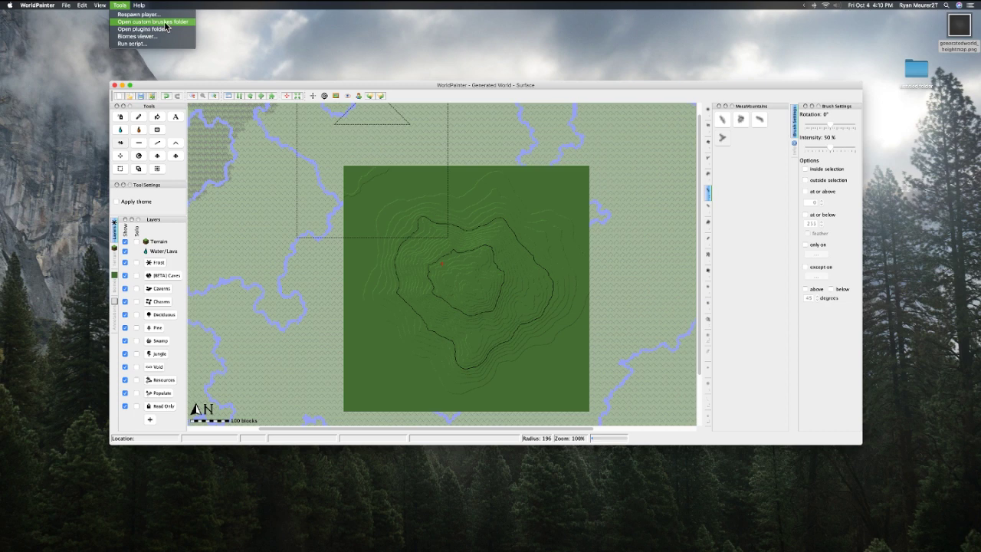
click(165, 23)
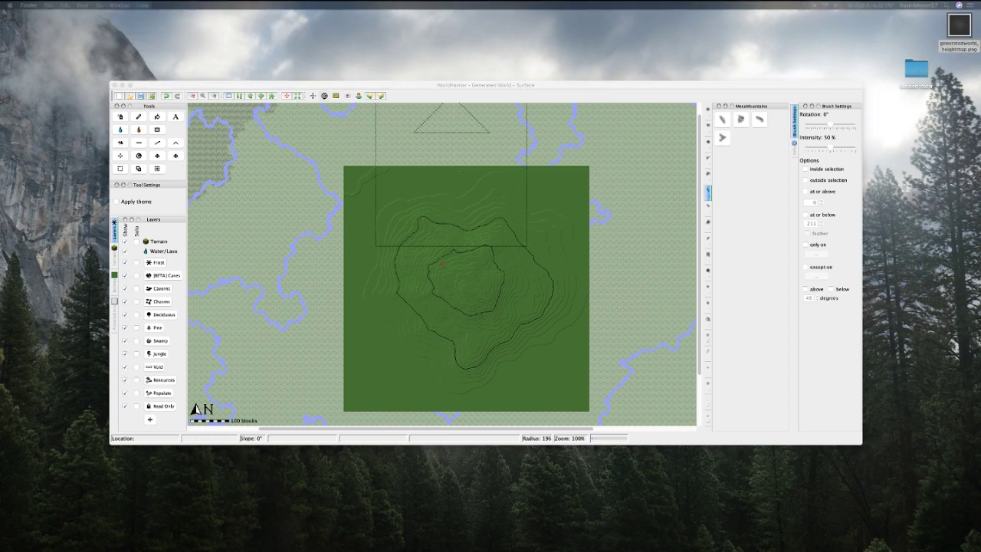
drag(584, 180, 350, 151)
Create a folder named My Brushes in the brushes folder and move the desktop height map file closer to that window.
right_click(285, 181)
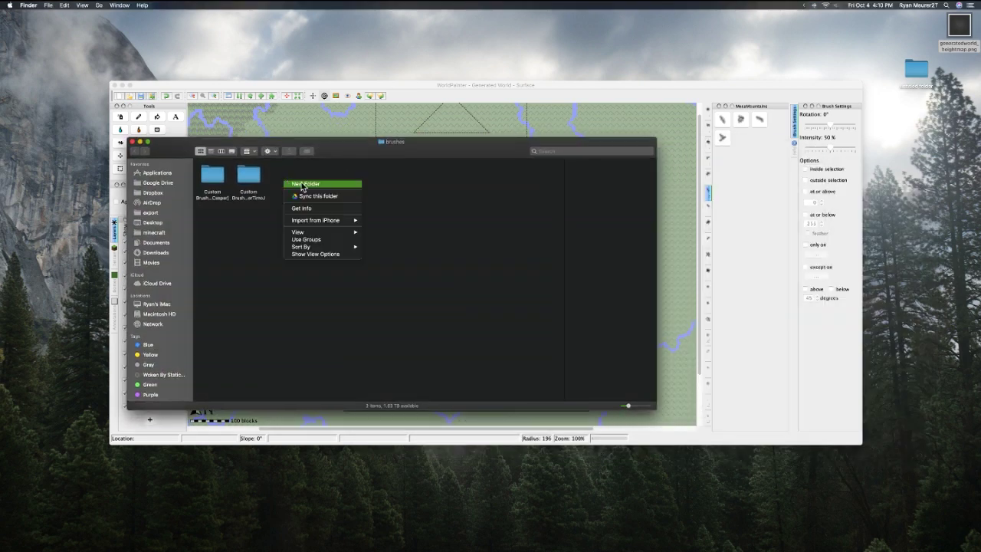
click(303, 184)
text(My Brushes)
key(Return)
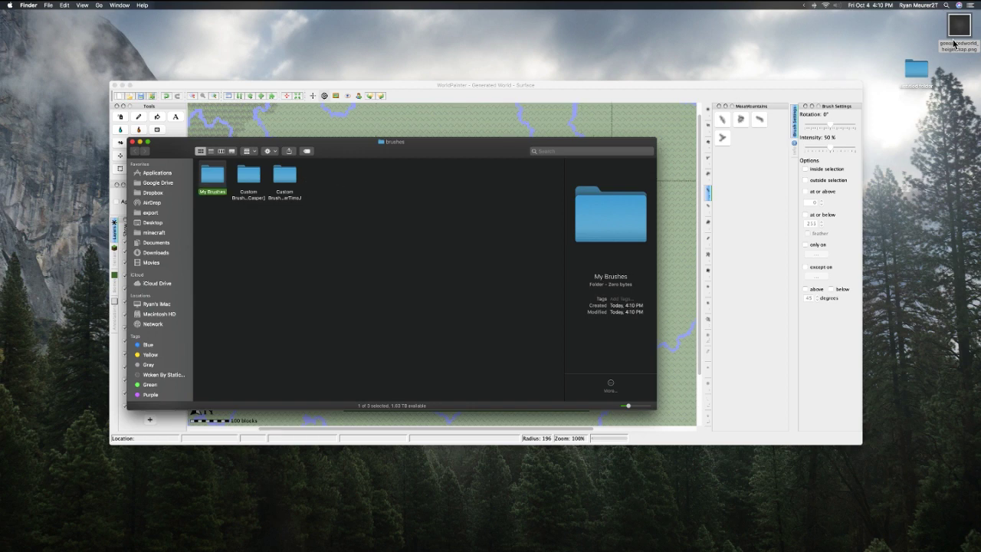
drag(956, 39, 742, 53)
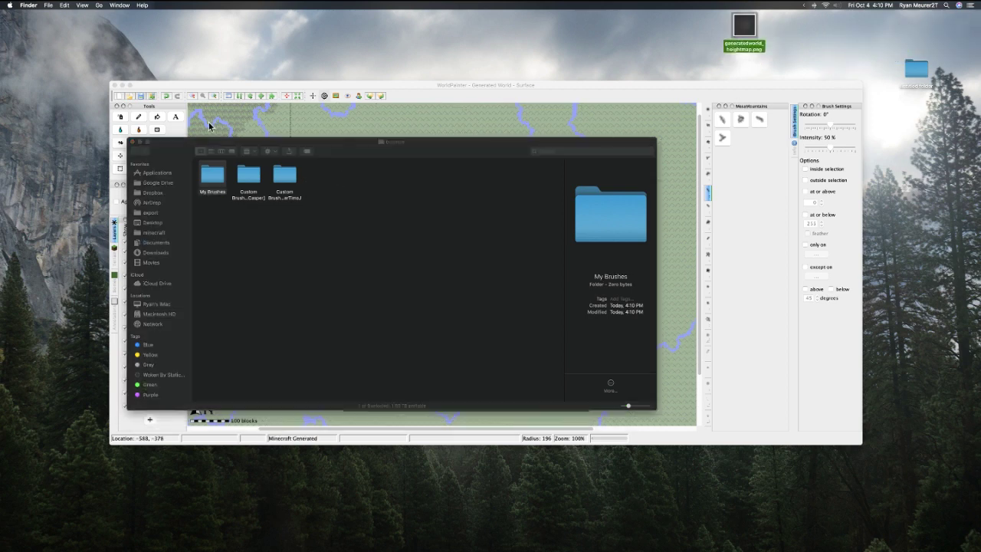
Look inside My Brushes and the first existing custom brush pack to examine how its subfolders are organised.
click(214, 176)
double_click(215, 178)
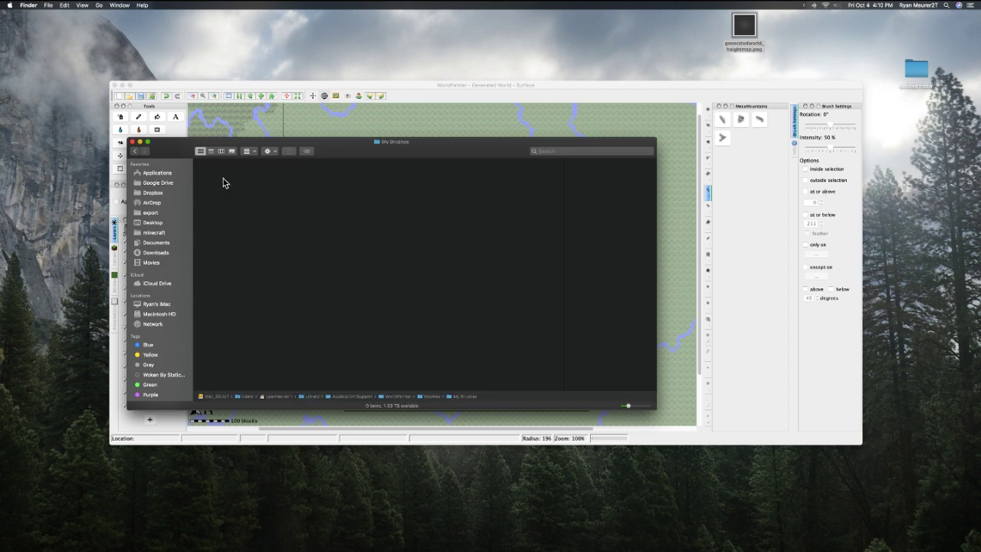
click(135, 151)
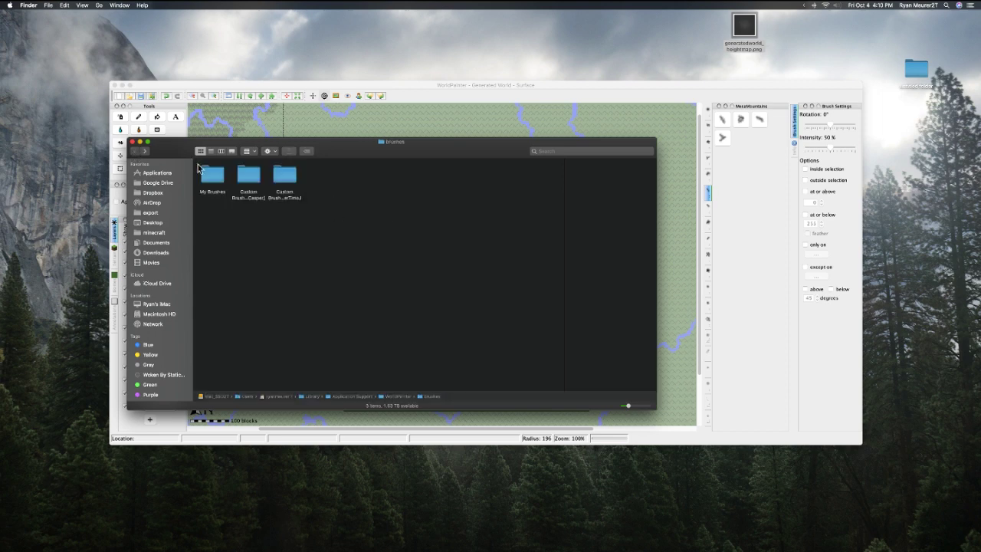
double_click(246, 176)
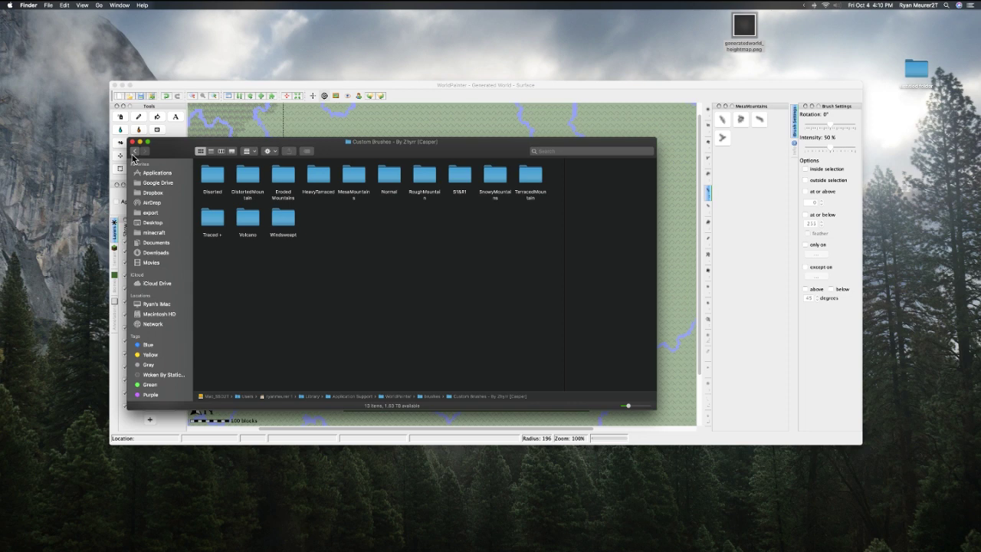
click(135, 152)
Create a folder named Tests inside My Brushes and move generatedworld_heightmap.png into it.
double_click(212, 176)
right_click(219, 181)
click(233, 183)
text(Tests)
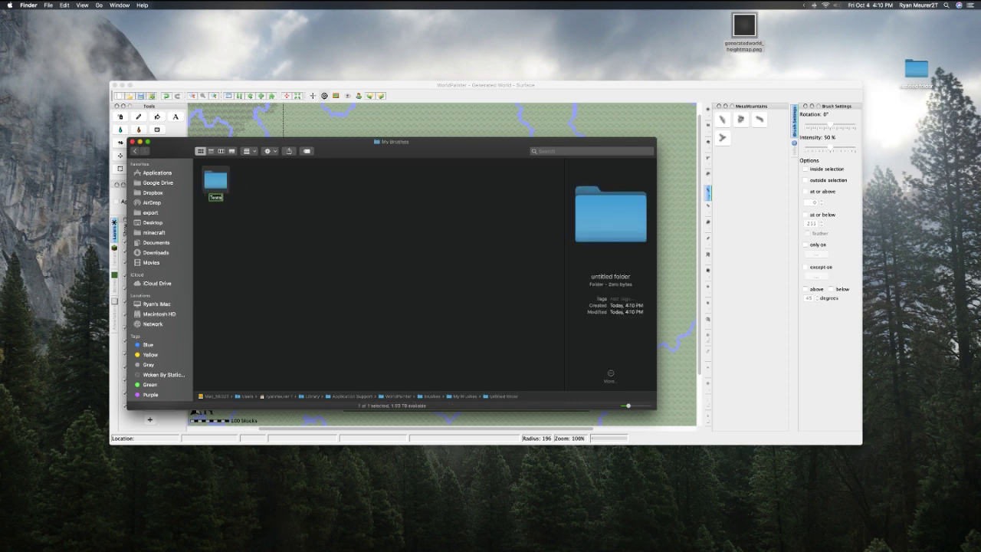
key(Return)
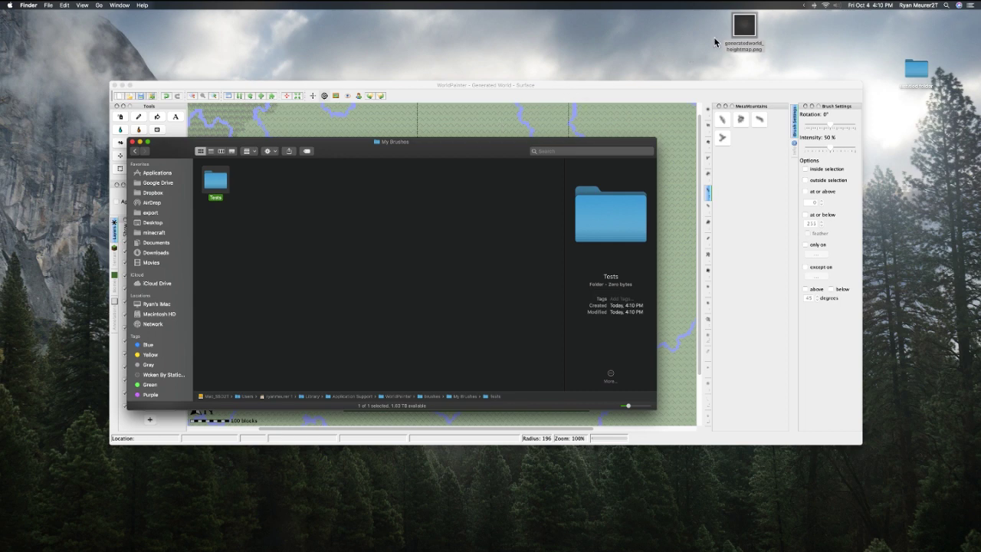
mouse_move(745, 29)
mouse_down()
mouse_move(185, 169)
mouse_move(265, 147)
mouse_move(218, 181)
mouse_up()
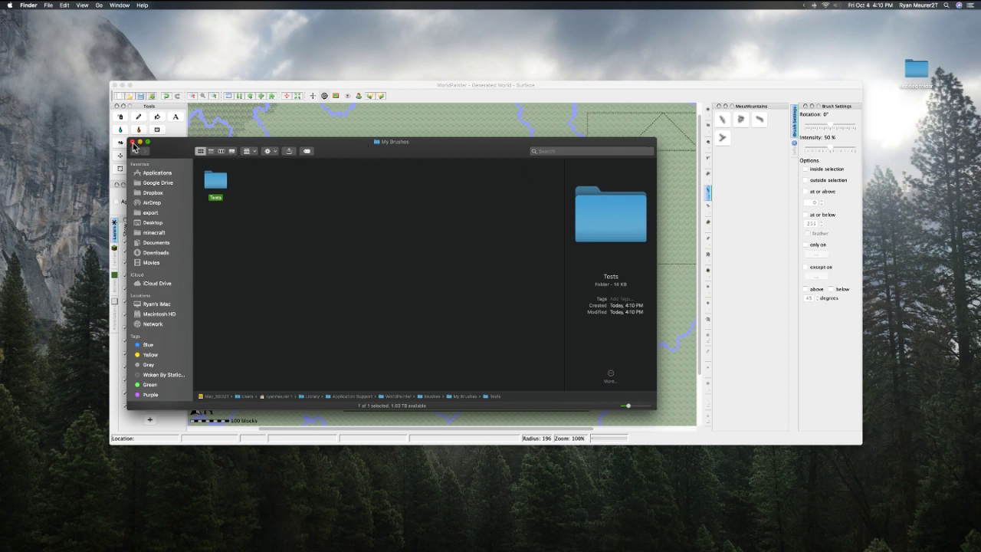
Close the brushes folder window and quit WorldPainter without saving the world.
click(328, 122)
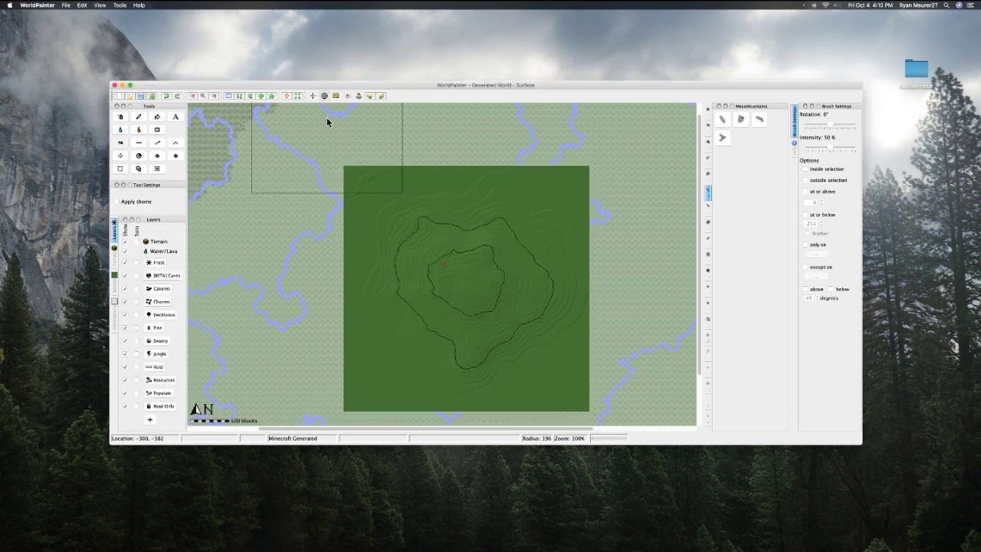
key(super+q)
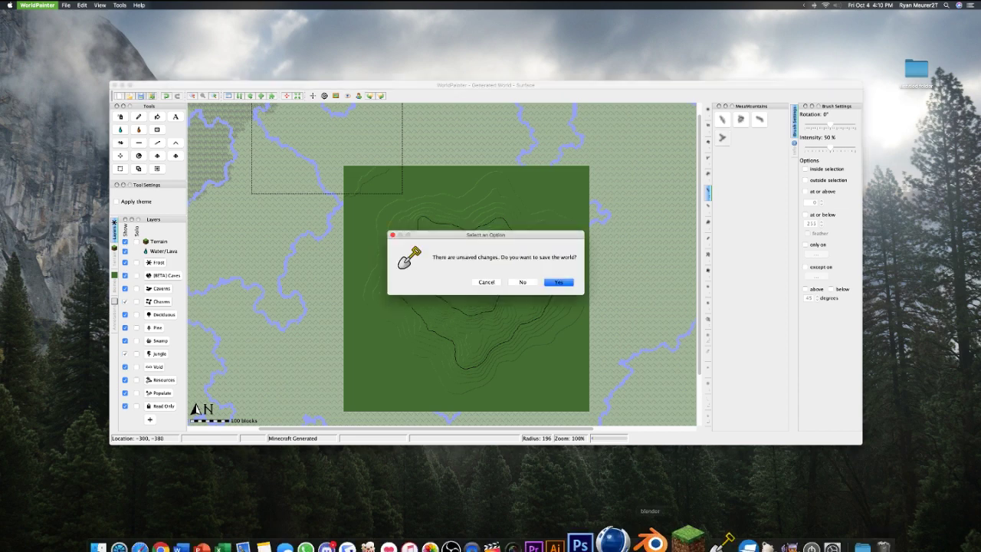
click(518, 283)
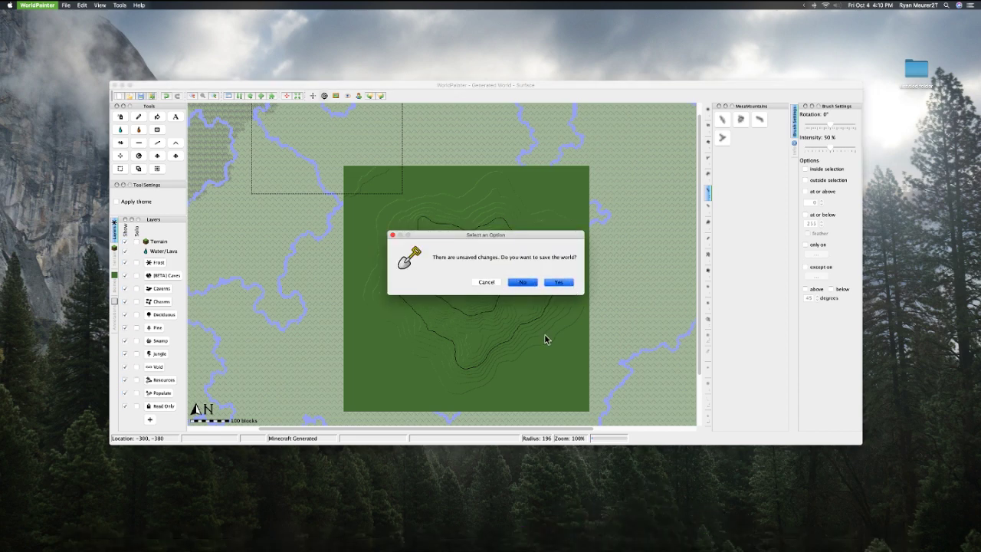
Discard the unsaved world changes to finish quitting WorldPainter, and relaunch WorldPainter.
click(523, 282)
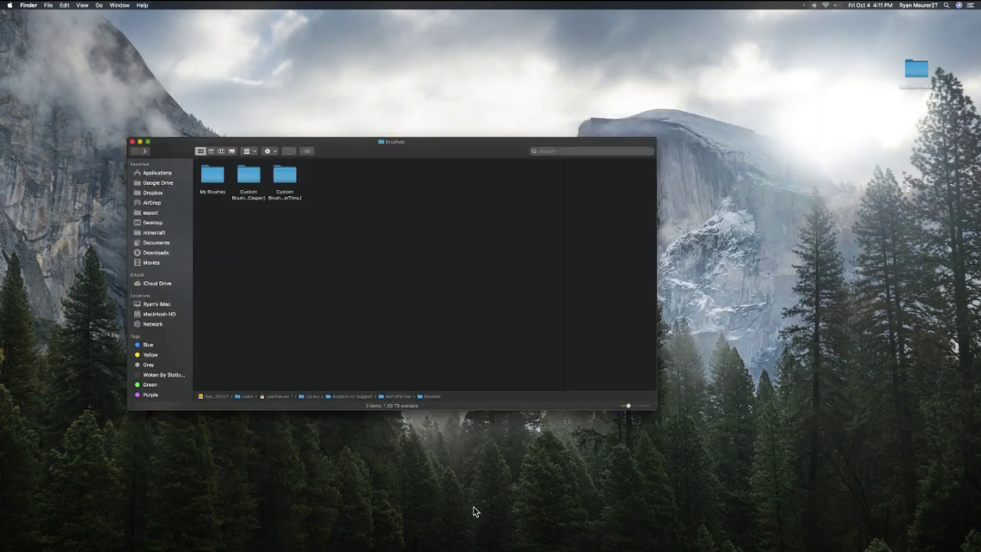
mouse_move(521, 549)
click(695, 537)
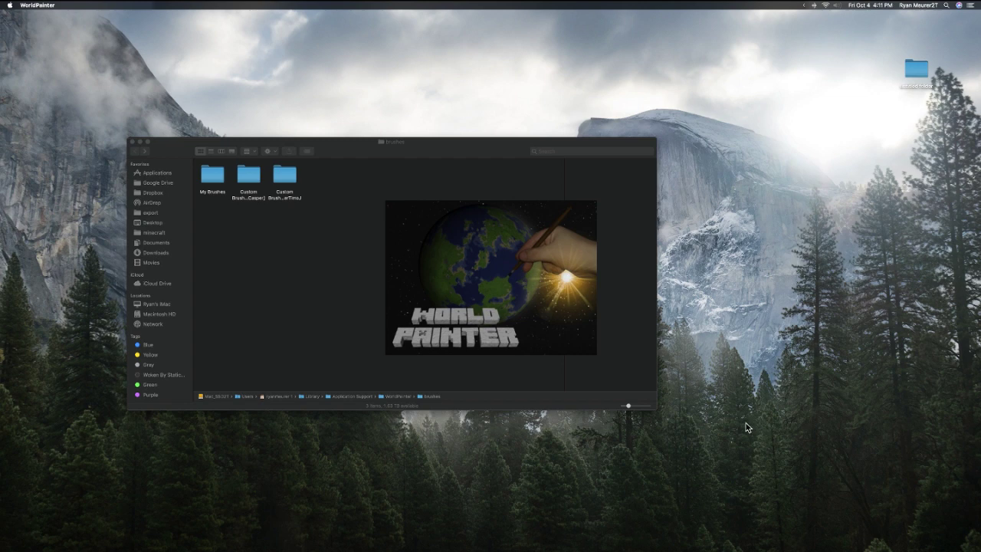
Open the Tests folder inside My Brushes and preview generatedworld_heightmap.png.
click(917, 73)
double_click(201, 177)
double_click(214, 178)
click(219, 182)
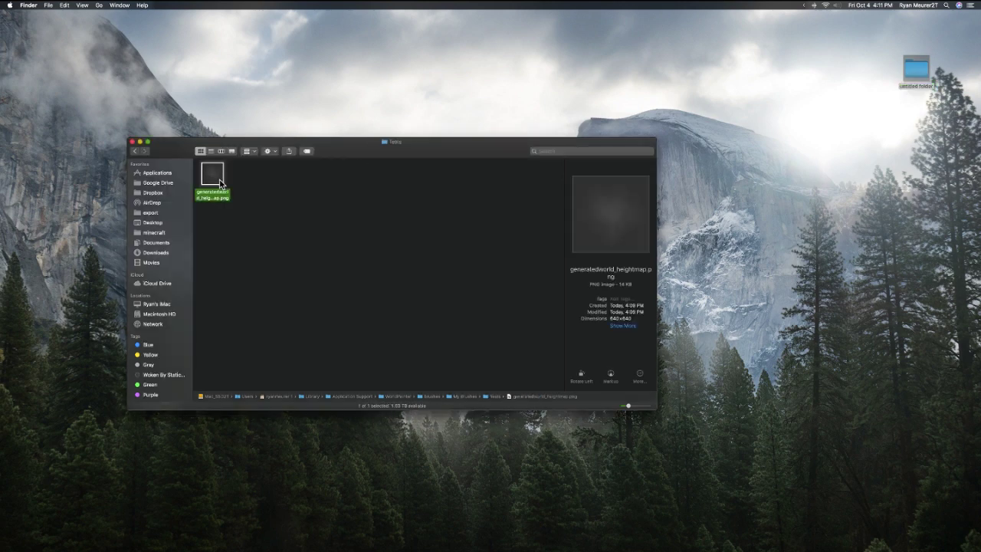
key(space)
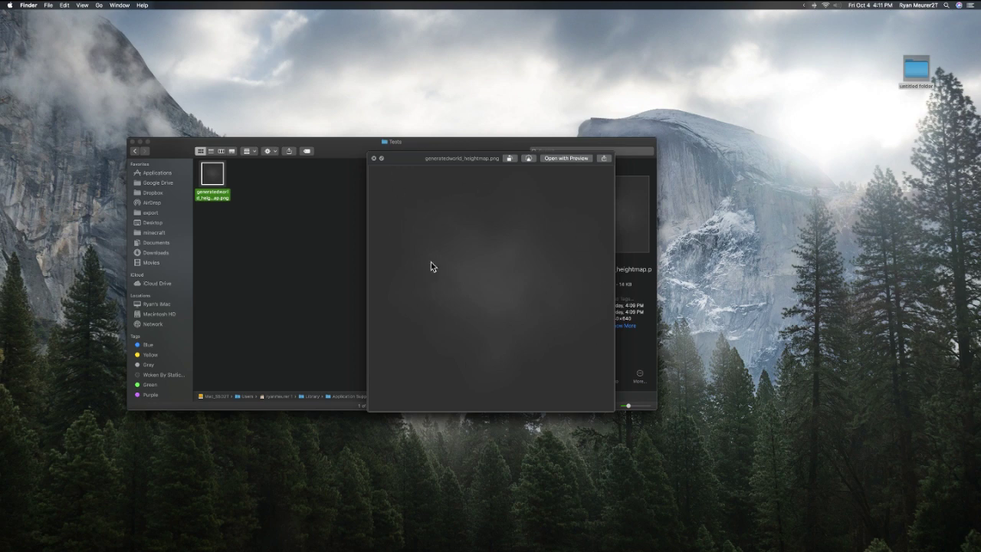
click(373, 158)
Move the Tests folder window aside and bring the loaded WorldPainter window to the front.
drag(368, 143, 663, 200)
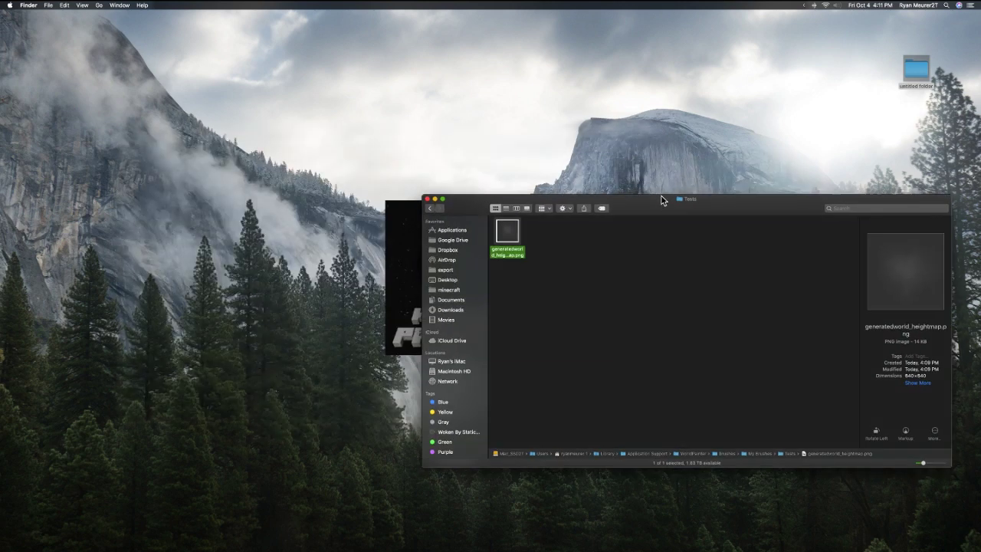
click(389, 246)
click(752, 314)
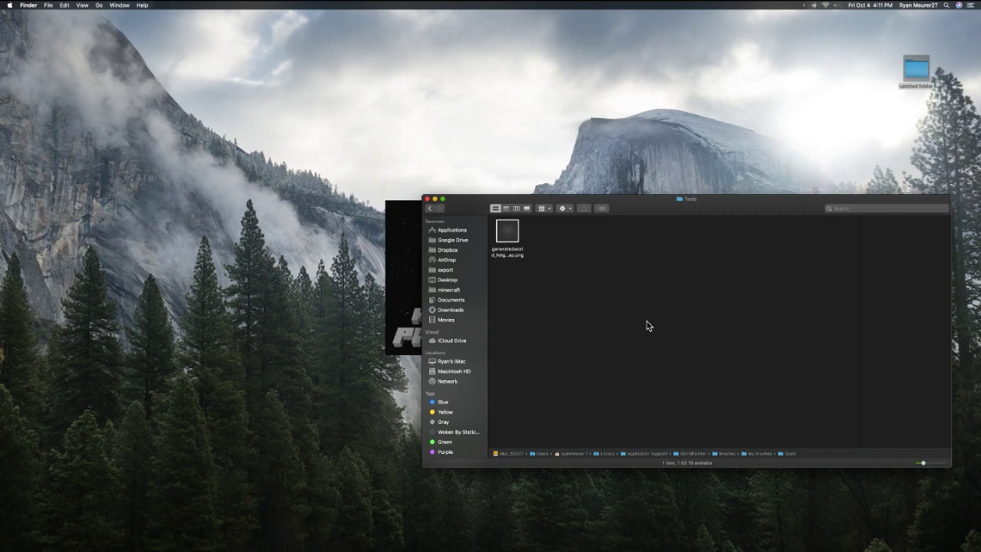
click(400, 282)
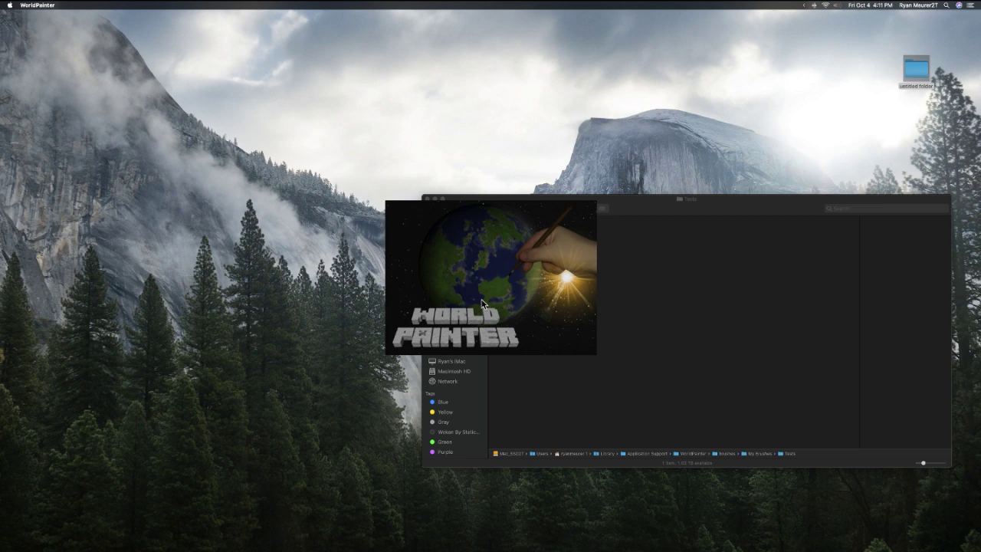
click(595, 300)
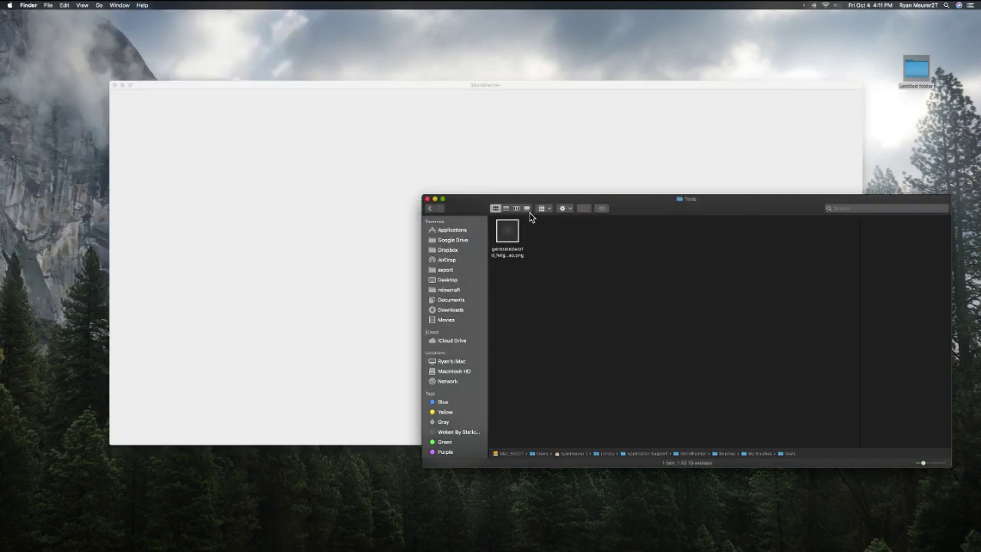
click(513, 87)
mouse_move(512, 88)
mouse_down()
mouse_move(398, 127)
mouse_move(516, 99)
mouse_up()
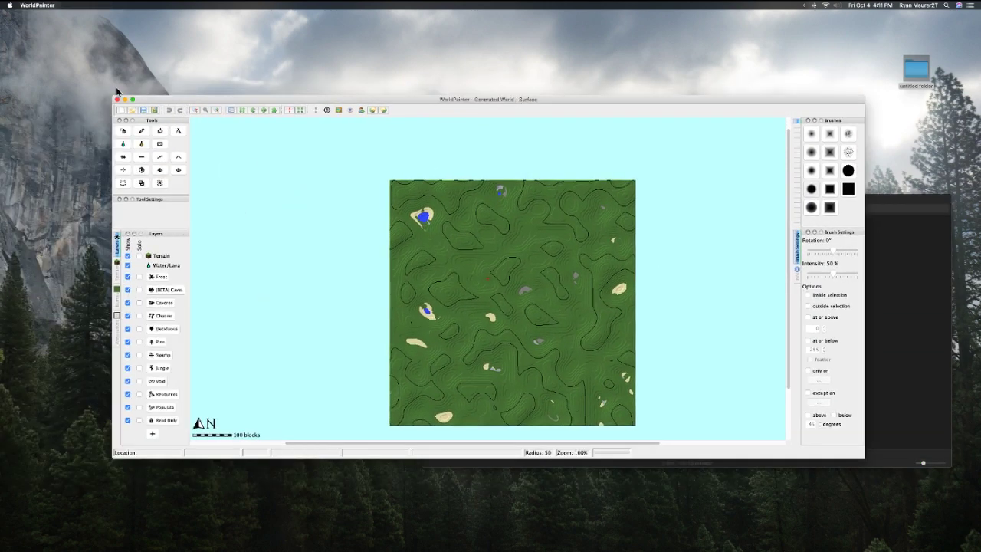
mouse_move(0, 1)
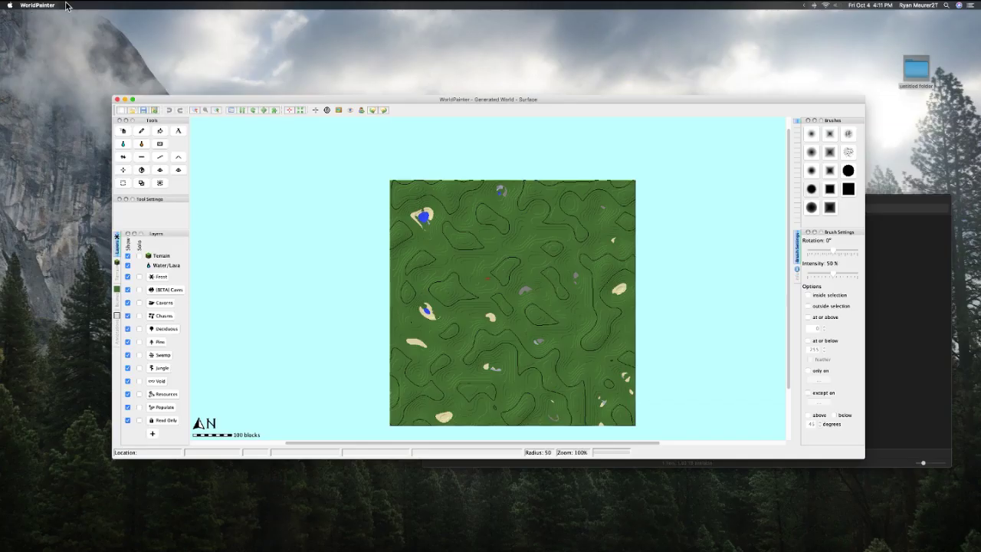
click(66, 6)
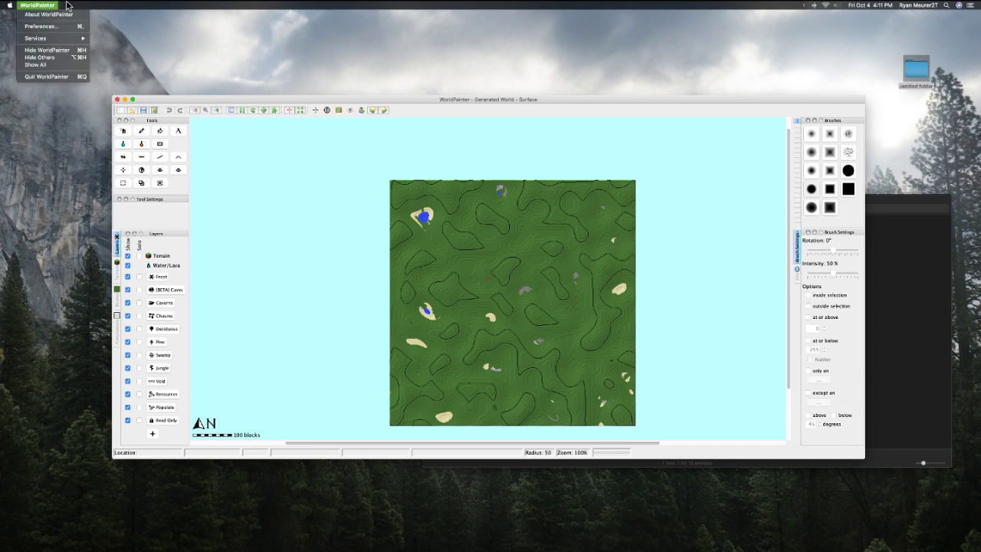
mouse_move(74, 6)
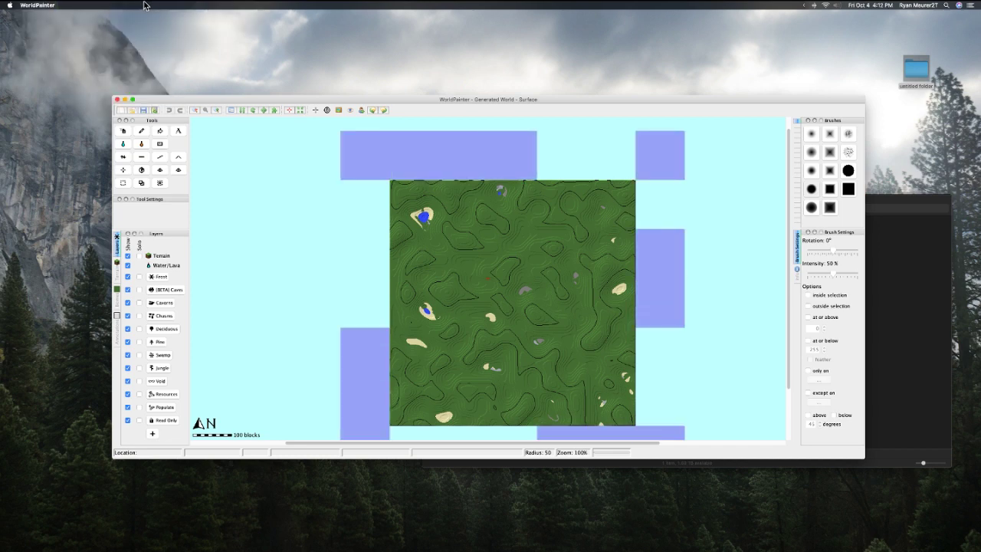
click(108, 6)
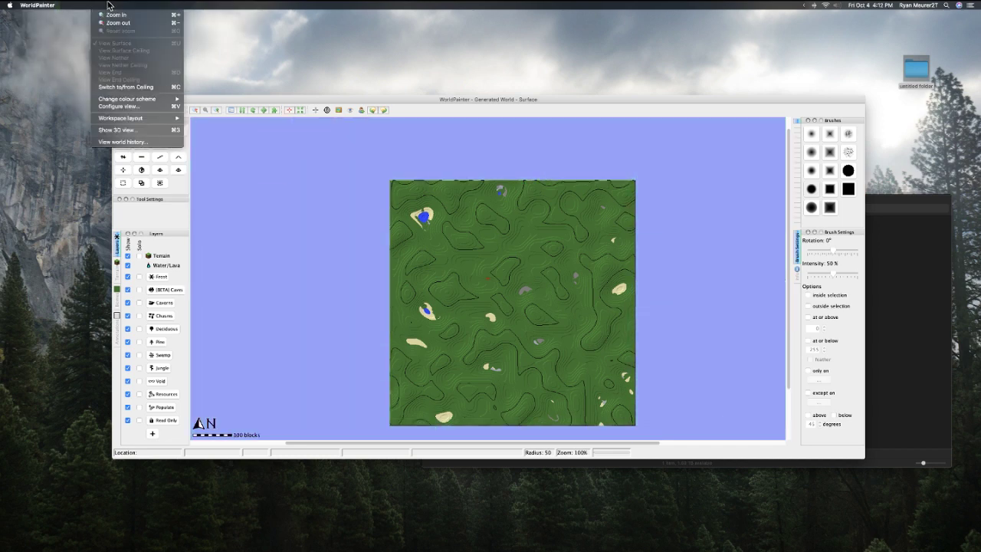
click(129, 6)
click(38, 6)
mouse_move(86, 5)
click(64, 5)
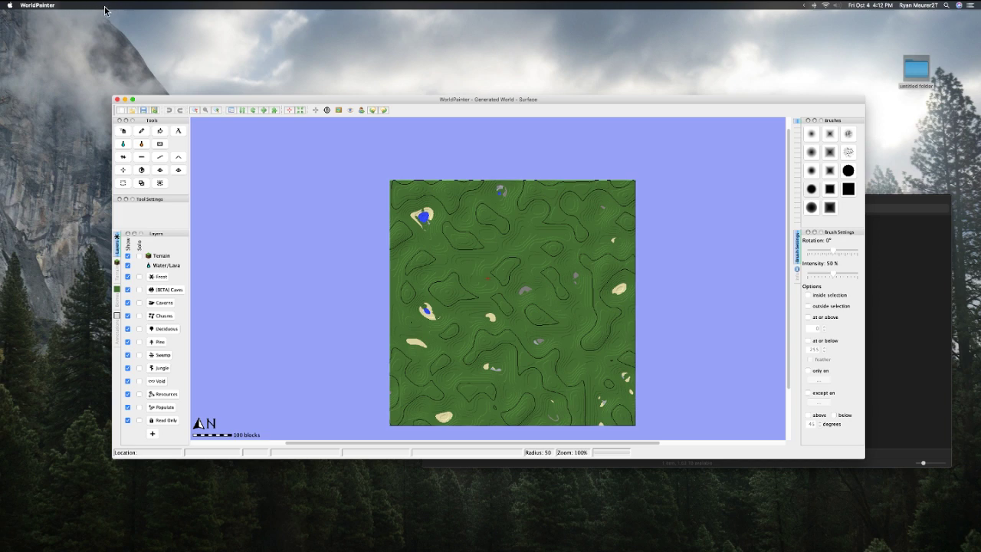
click(67, 6)
click(89, 5)
click(53, 5)
click(69, 6)
click(48, 6)
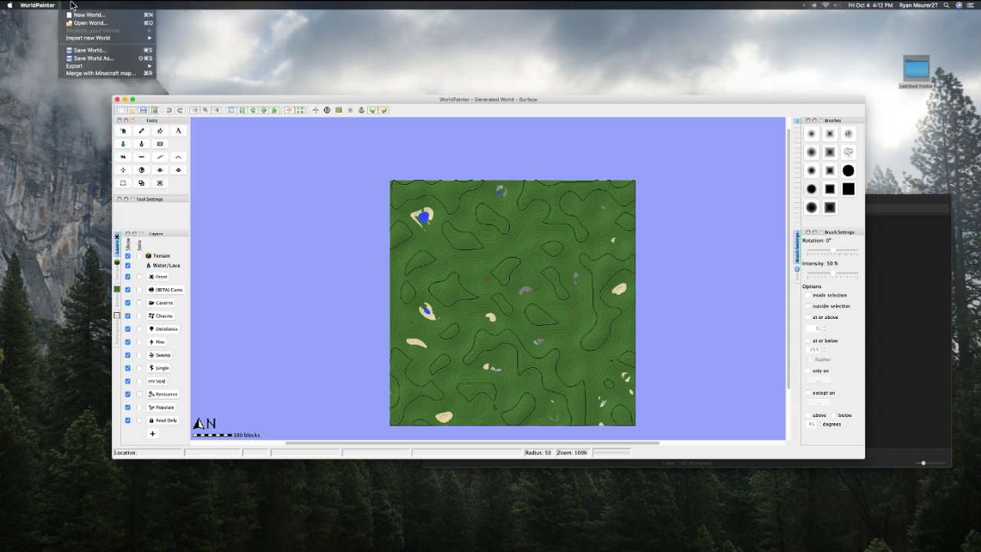
mouse_move(68, 7)
click(76, 23)
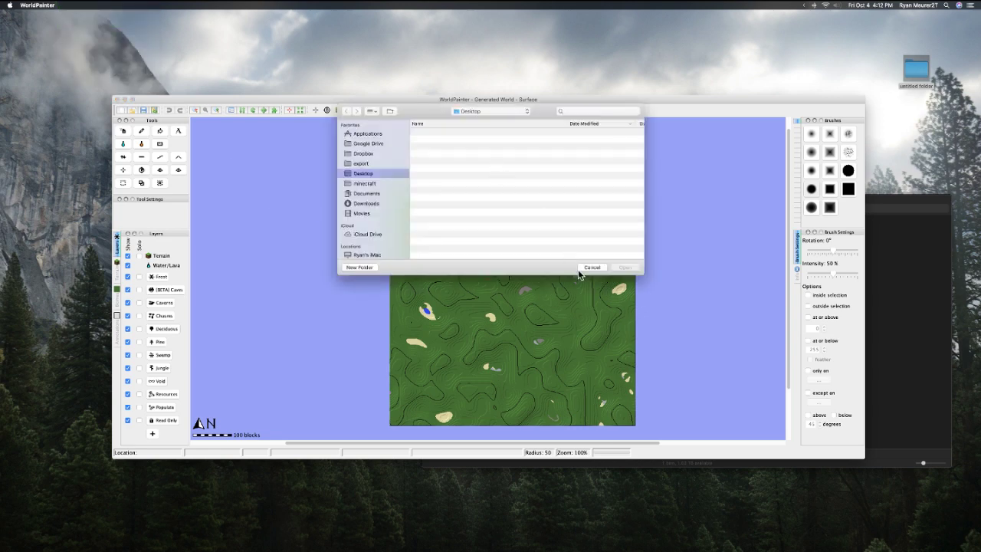
click(591, 268)
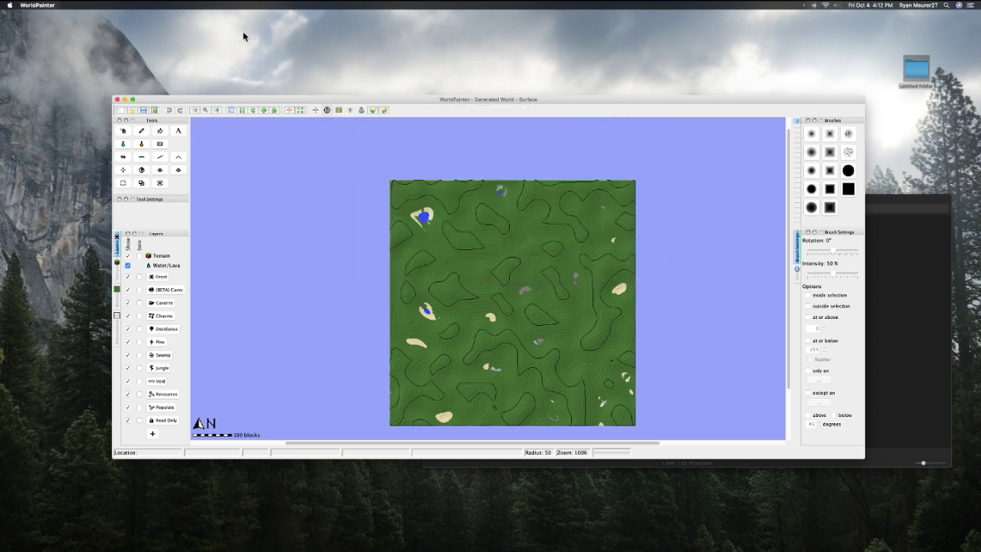
Start a new world with flat topography, level 1 and water level 0.
click(51, 5)
mouse_move(79, 6)
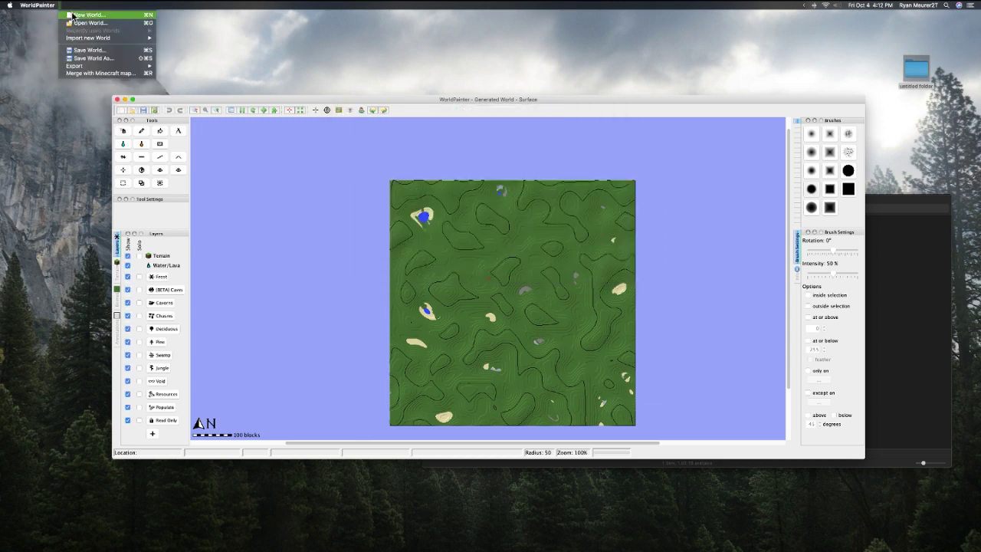
click(76, 15)
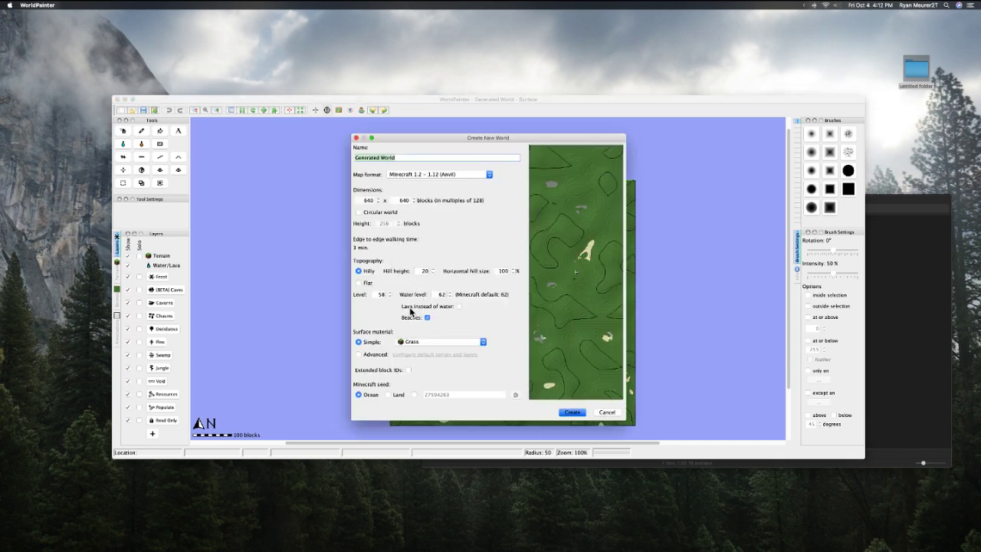
click(357, 283)
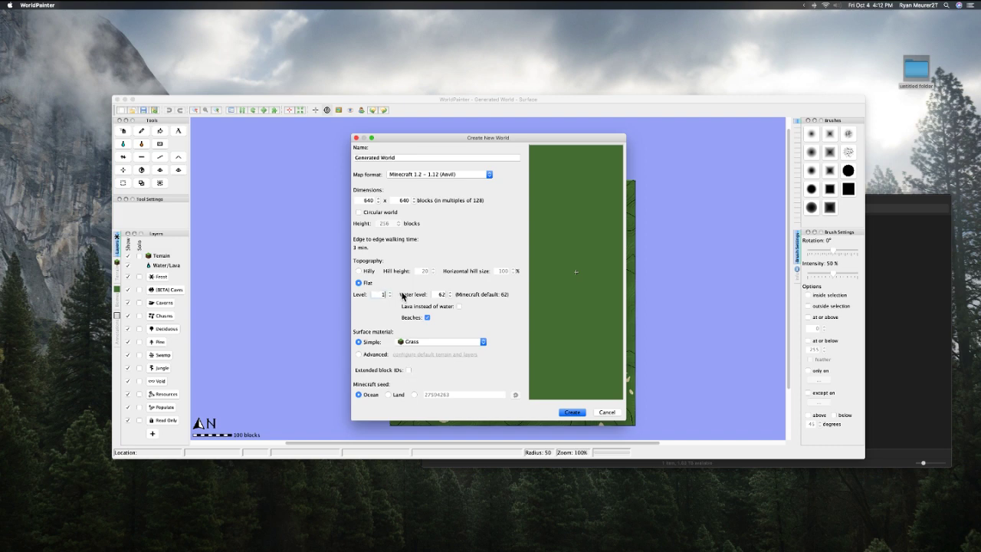
click(440, 294)
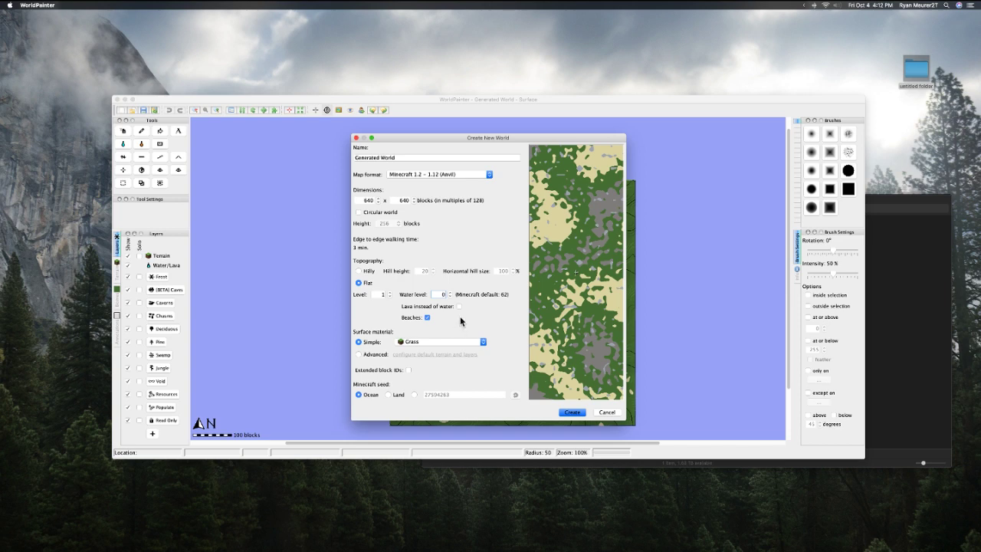
Switch the surface material to advanced and delete the Deep Snow, Rock and Permadirt terrain levels, keeping only Grass.
click(359, 356)
click(408, 354)
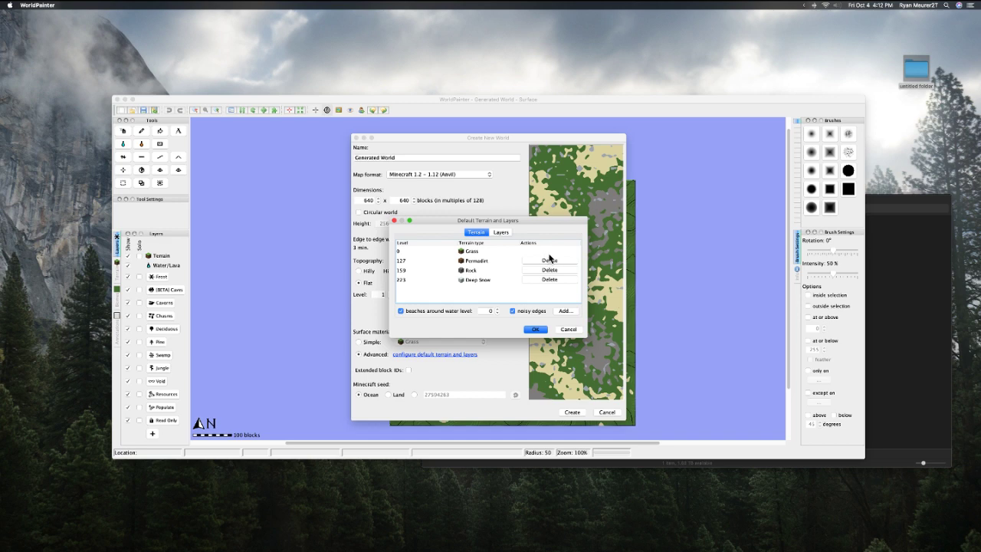
click(551, 276)
click(549, 271)
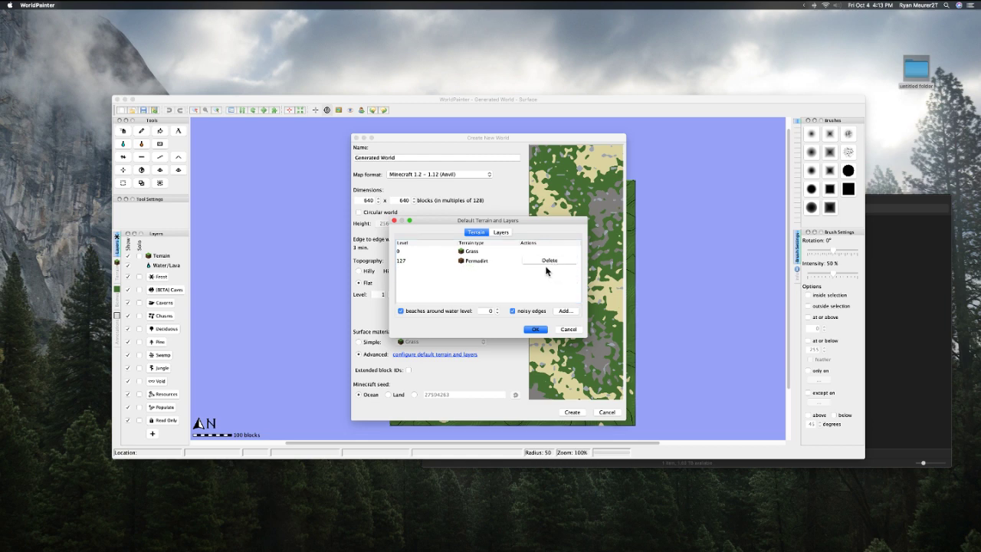
click(536, 261)
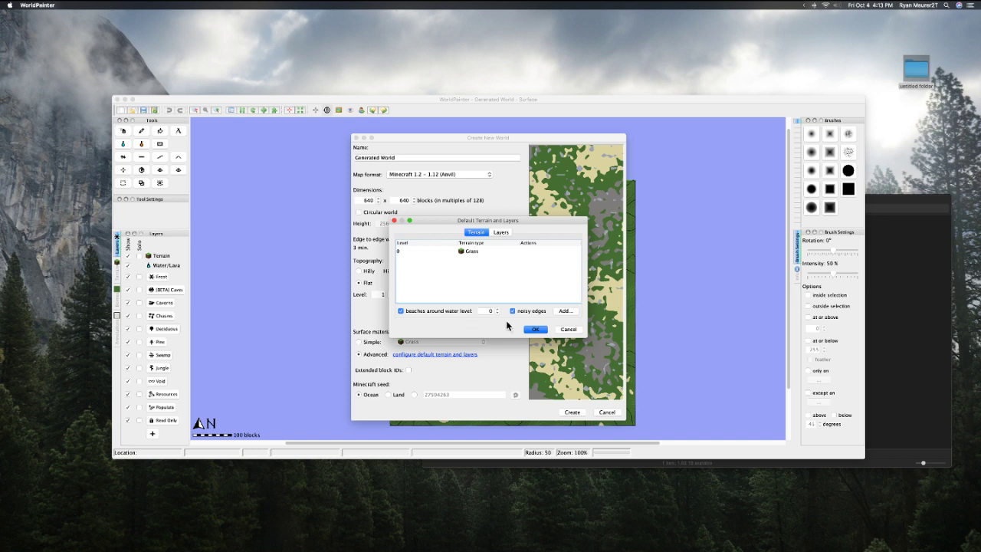
click(535, 328)
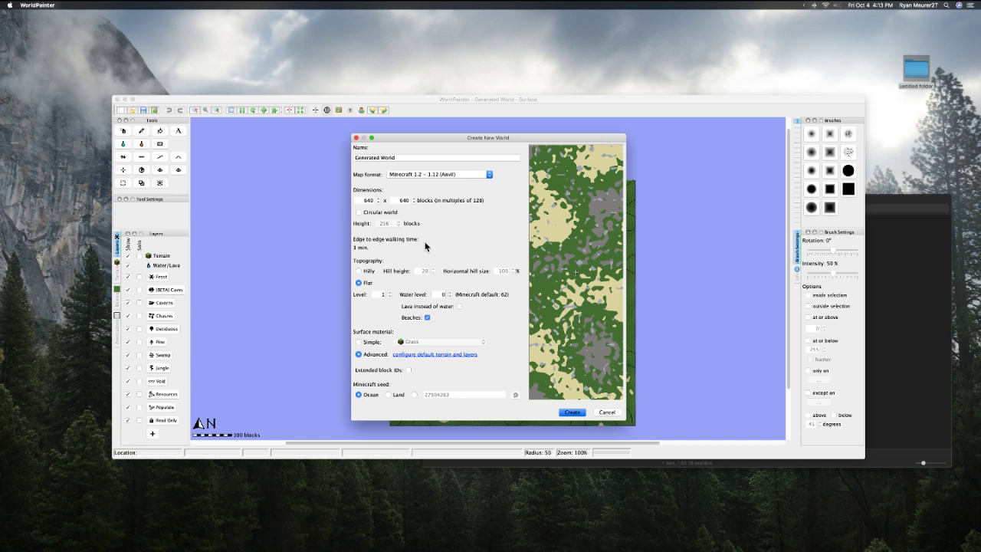
Make the new world circular with a size of 1,000 blocks and enlarge the dialog's preview.
click(358, 212)
drag(623, 419, 839, 482)
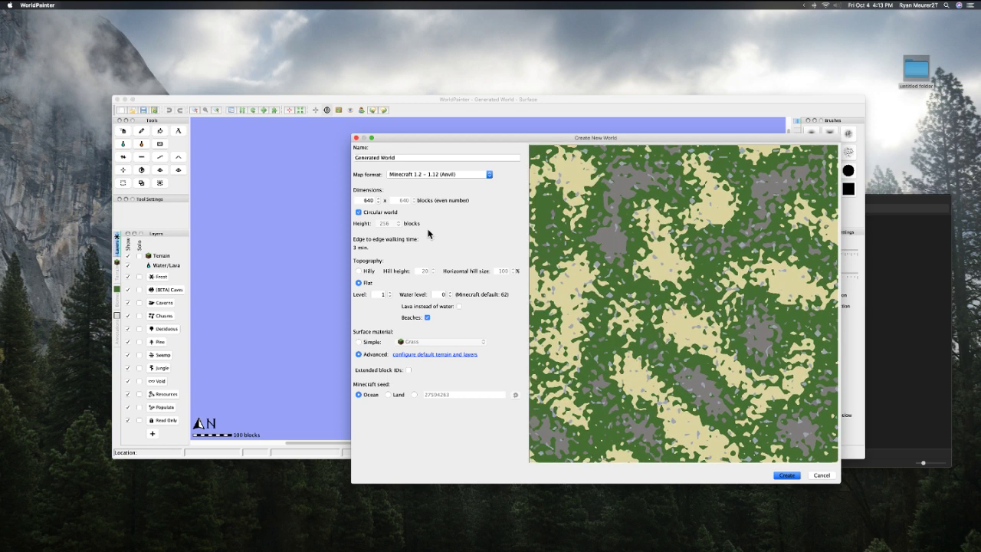
click(378, 202)
click(376, 202)
text(1)
Create the world in the [BETA] Minecraft 1.14.4 or later (Anvil) map format and display its terrain types.
click(427, 174)
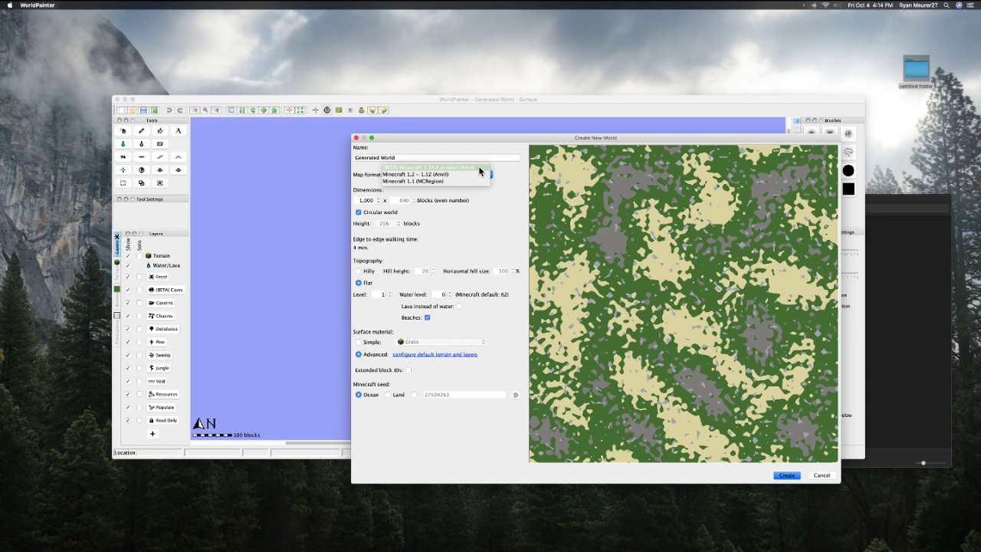
click(478, 166)
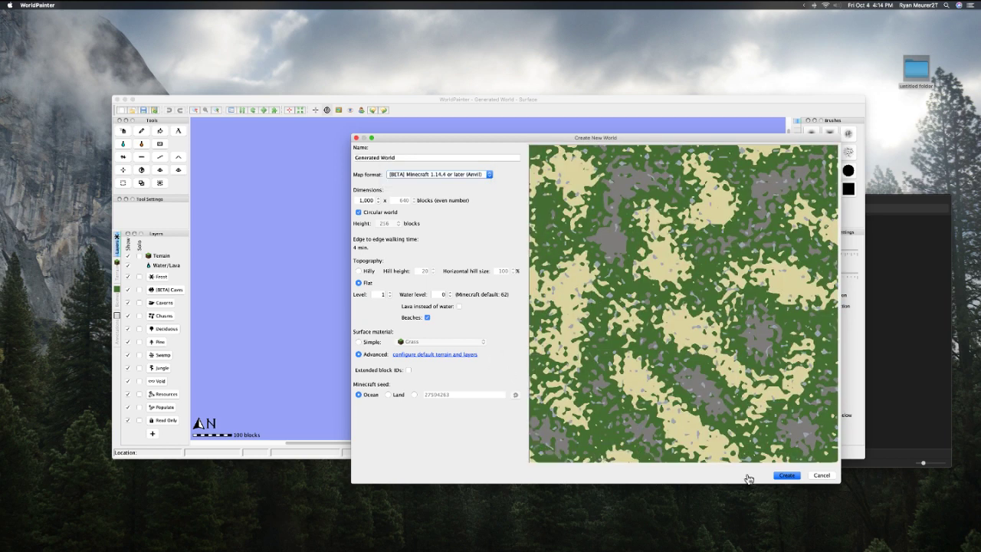
click(787, 475)
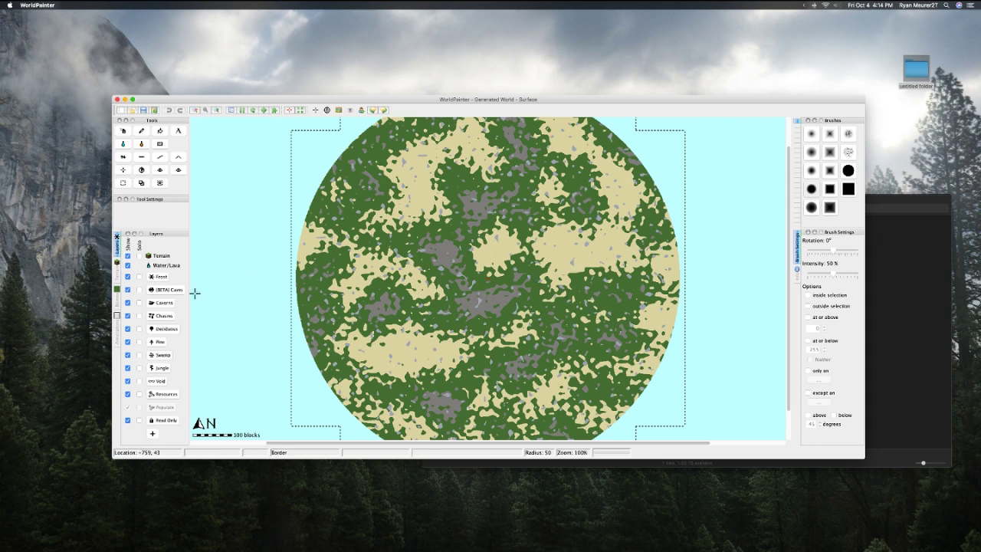
click(117, 268)
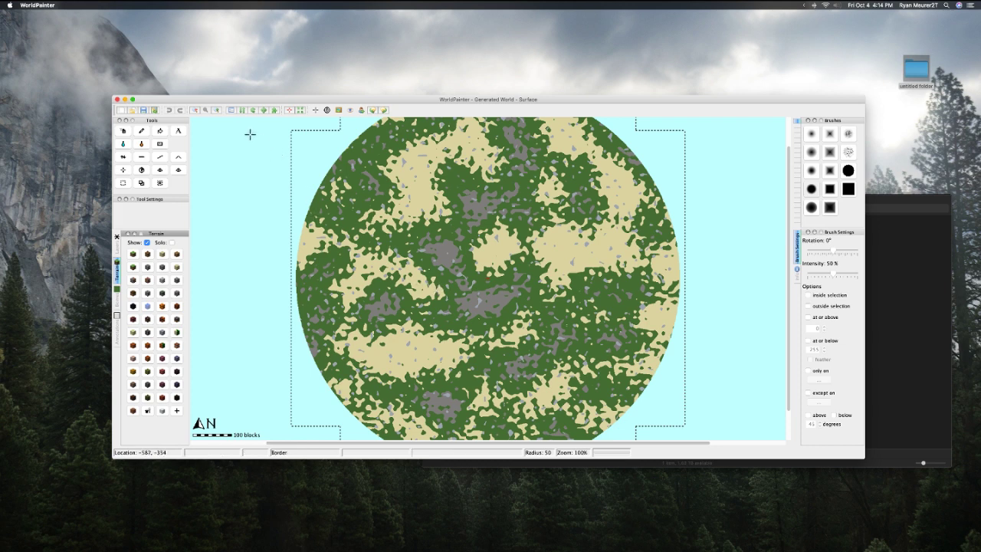
Switch to Photoshop and open the settings for a new document.
click(891, 282)
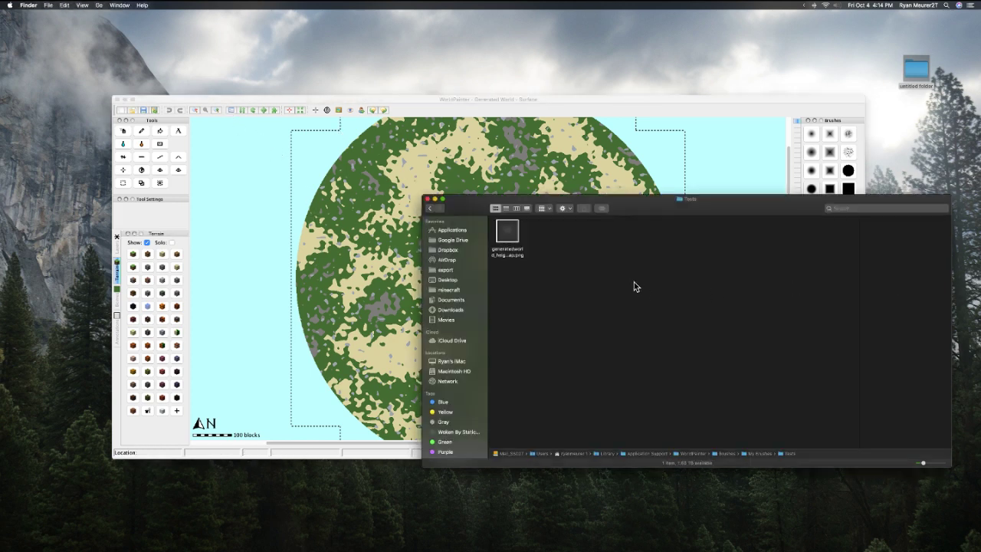
mouse_move(563, 533)
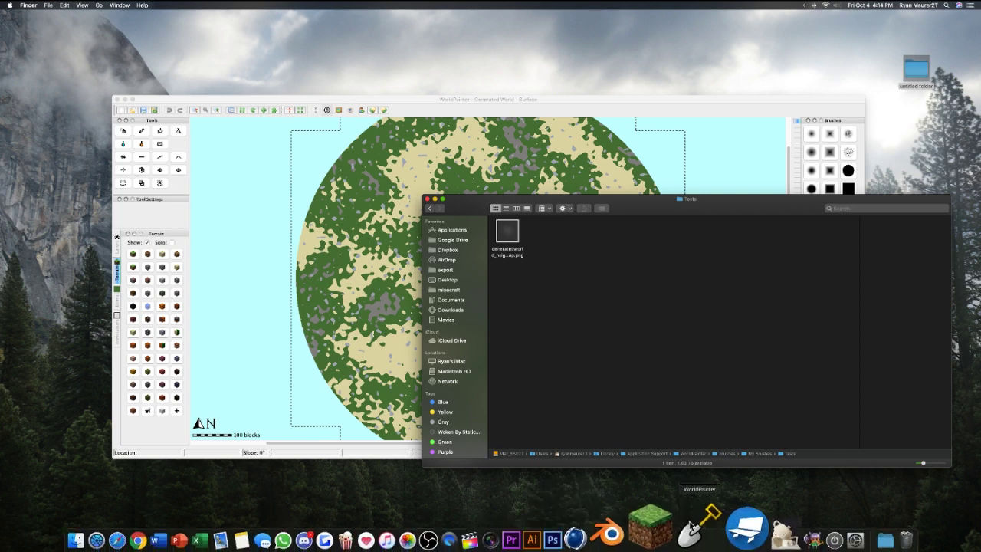
click(608, 539)
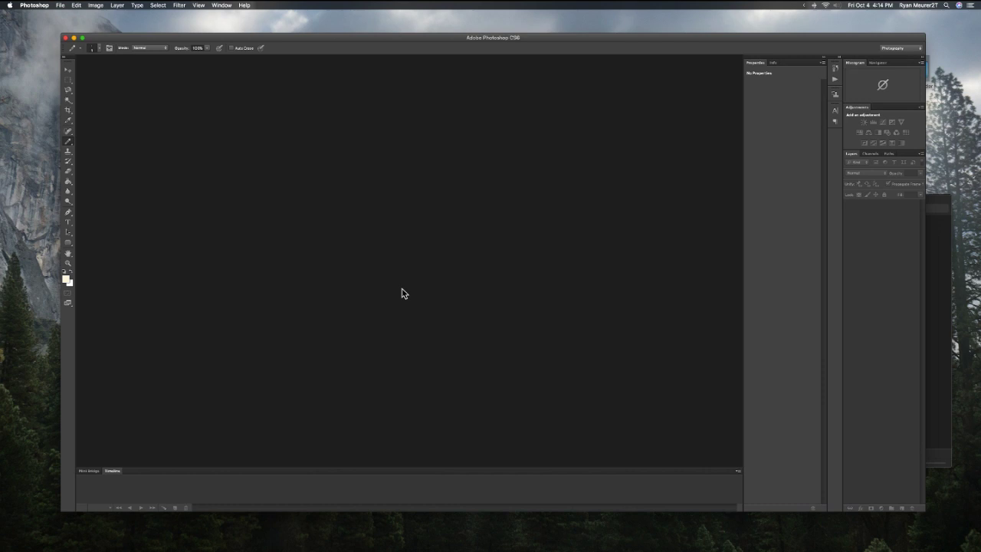
mouse_move(514, 38)
mouse_down()
mouse_move(512, 97)
mouse_move(511, 27)
mouse_up()
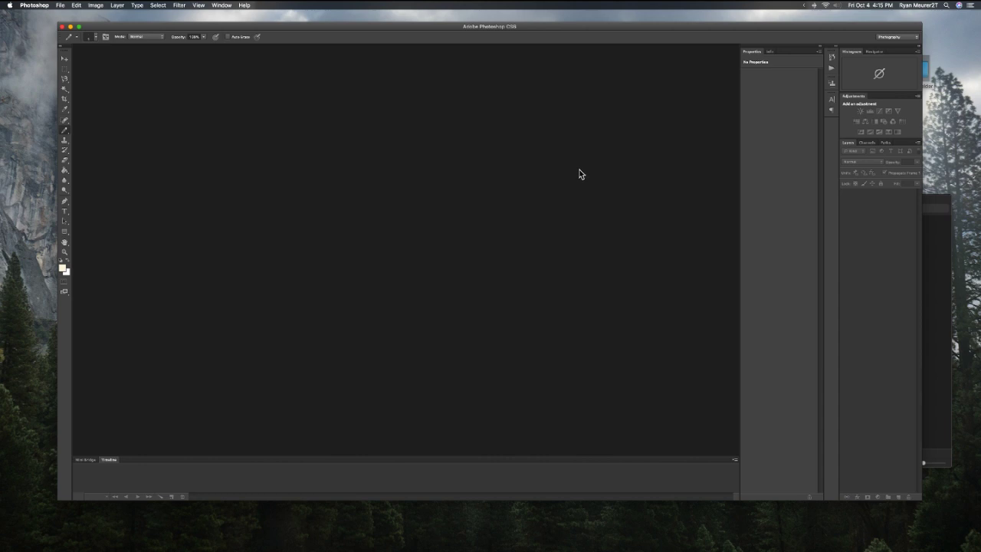
key(super+n)
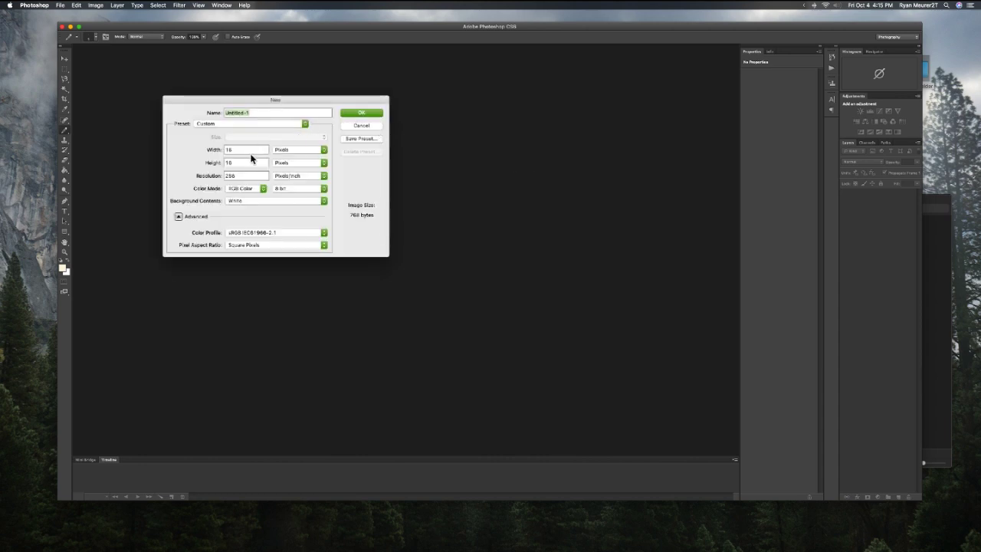
Check the recommended brush image sizes and the large template on WorldPainter's Custom Brushes page in Chrome.
key(ctrl+Up)
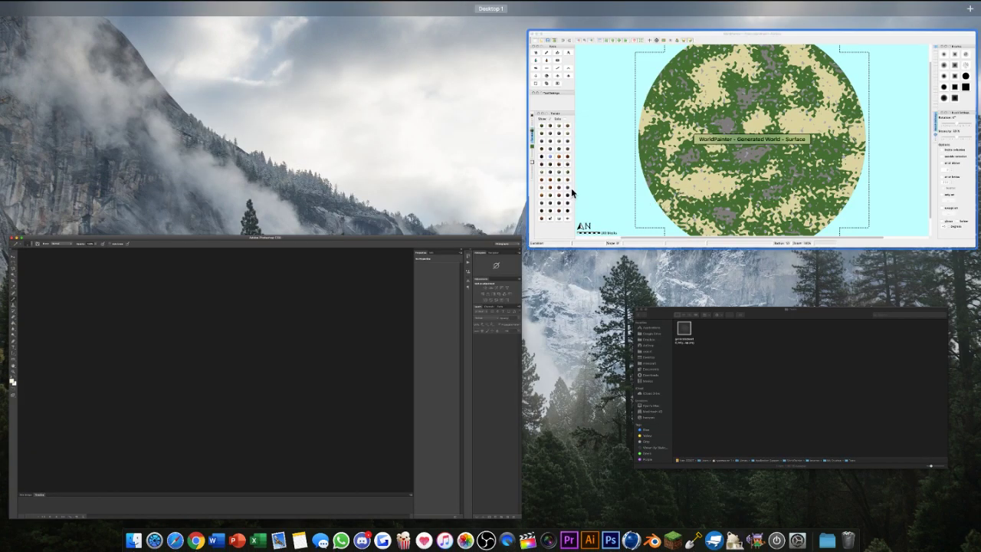
click(571, 193)
key(ctrl+Up)
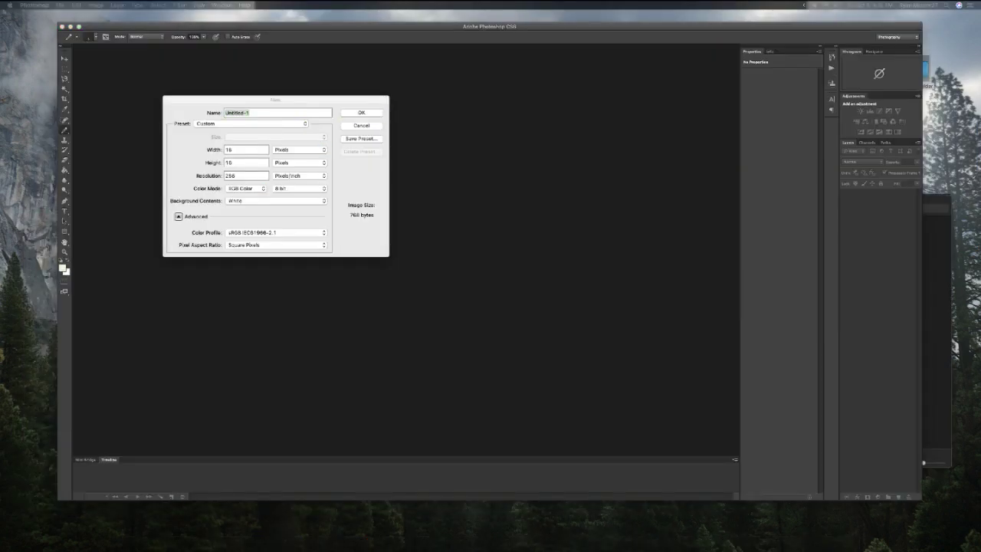
drag(766, 551, 414, 81)
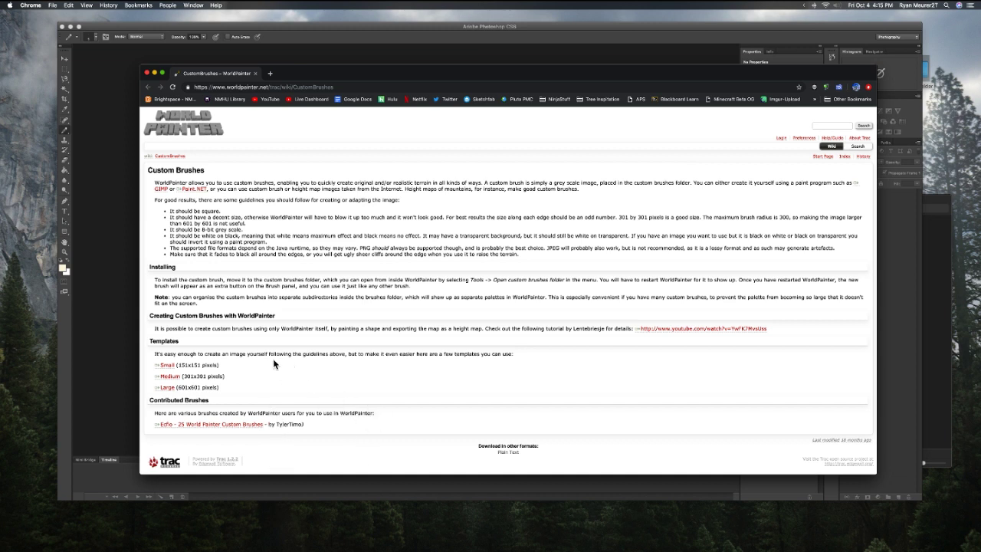
drag(221, 386, 121, 389)
click(207, 364)
drag(219, 387, 155, 387)
click(169, 388)
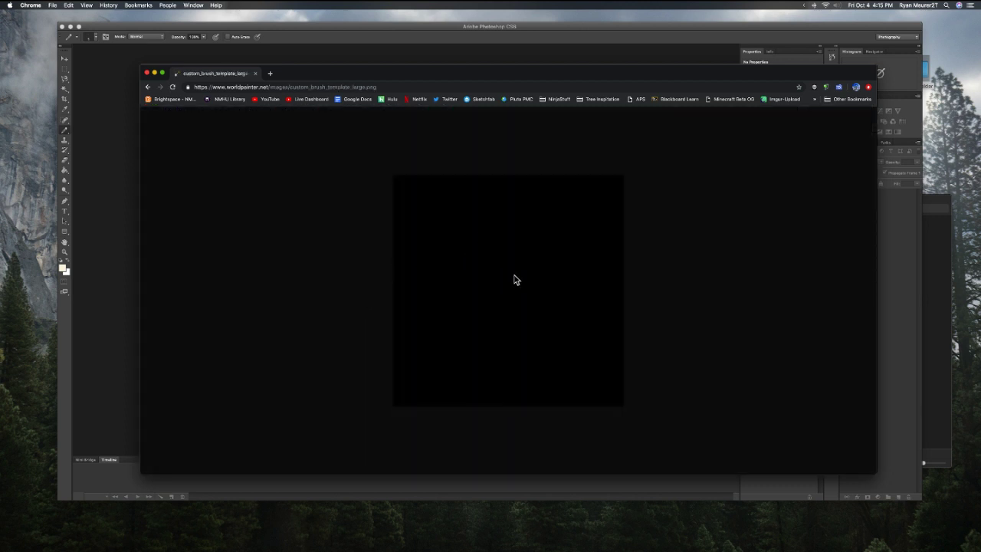
mouse_move(514, 279)
mouse_down()
mouse_move(486, 238)
mouse_move(572, 256)
mouse_move(924, 379)
mouse_move(934, 150)
mouse_move(829, 349)
mouse_move(790, 512)
mouse_move(647, 484)
mouse_move(782, 307)
mouse_move(481, 53)
mouse_move(431, 50)
mouse_up()
click(148, 86)
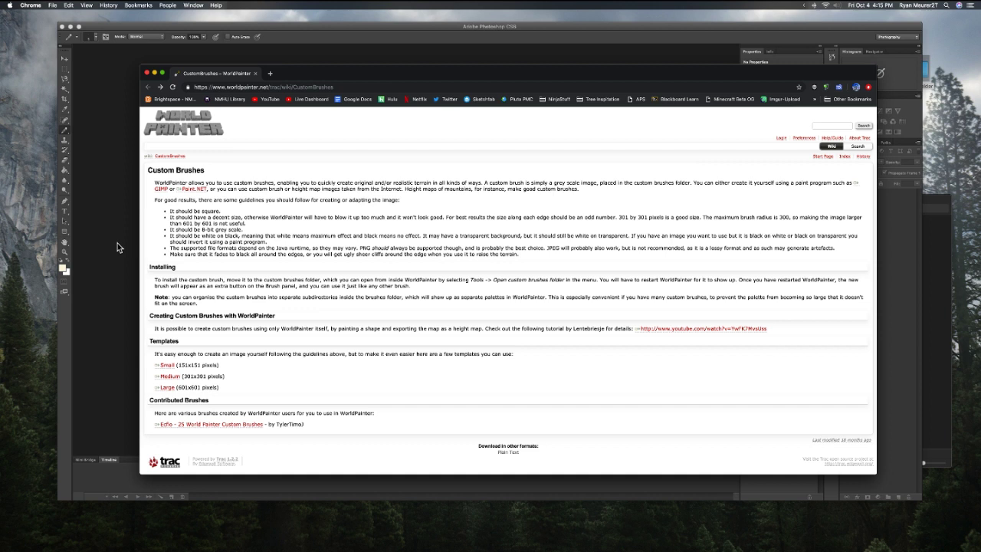
Return to Photoshop and set a new document's width and height to 601 pixels each.
click(86, 281)
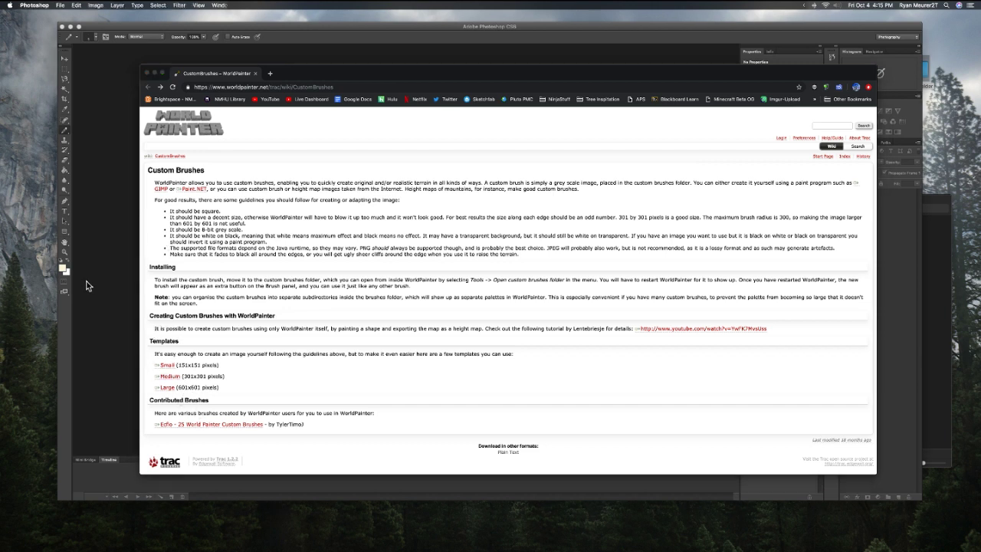
key(super+n)
double_click(243, 148)
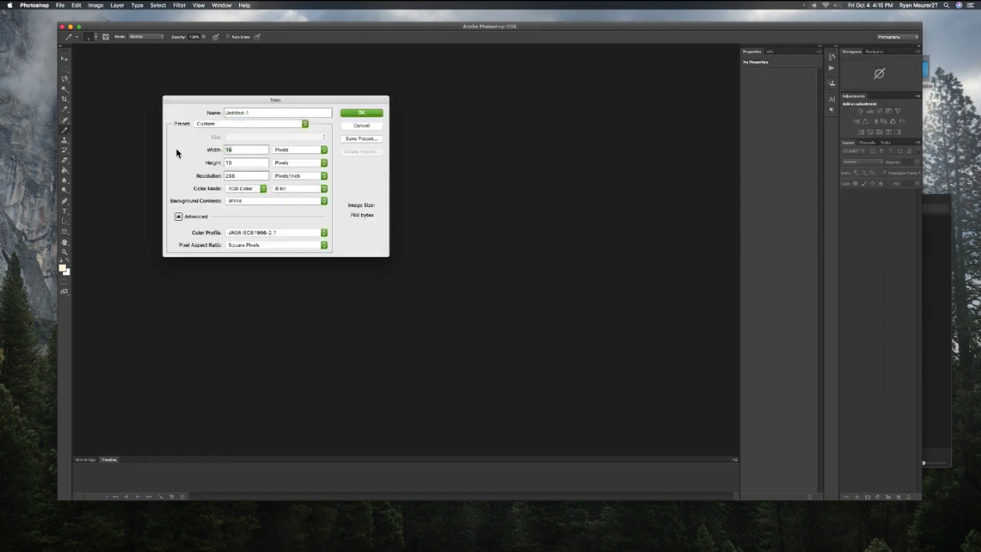
text(503)
click(225, 150)
key(Tab)
text(6021)
key(Tab)
click(235, 162)
key(BackSpace)
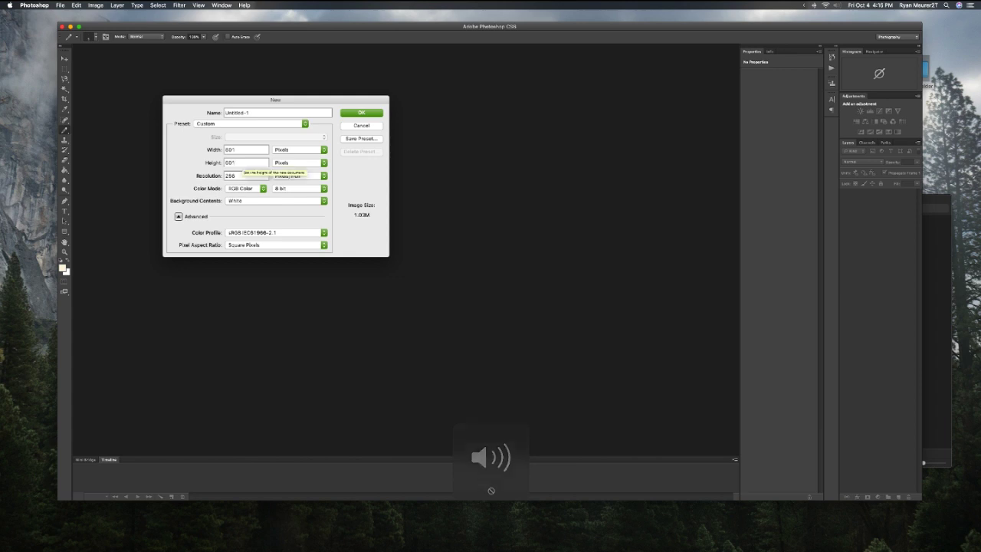
click(243, 175)
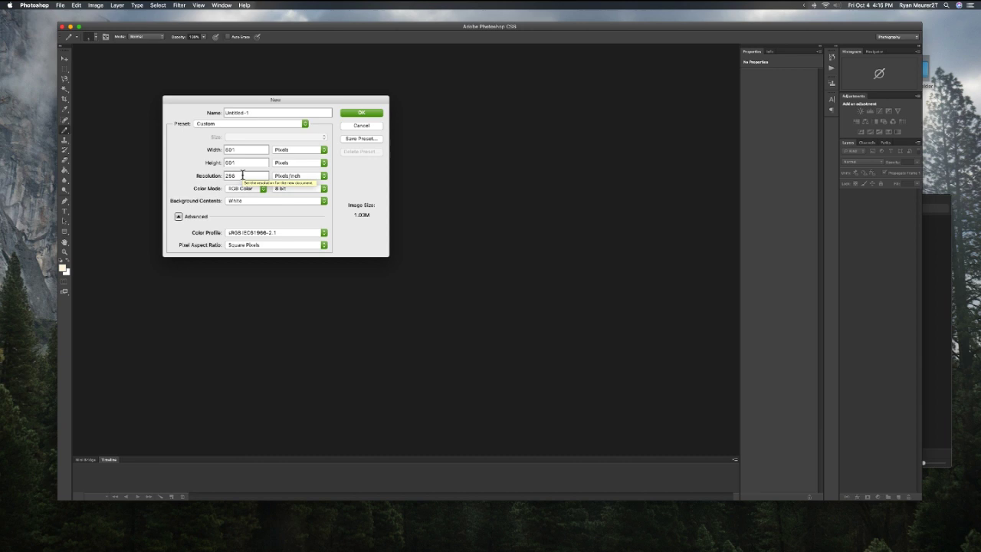
key(BackSpace)
key(BackSpace)
key(BackSpace)
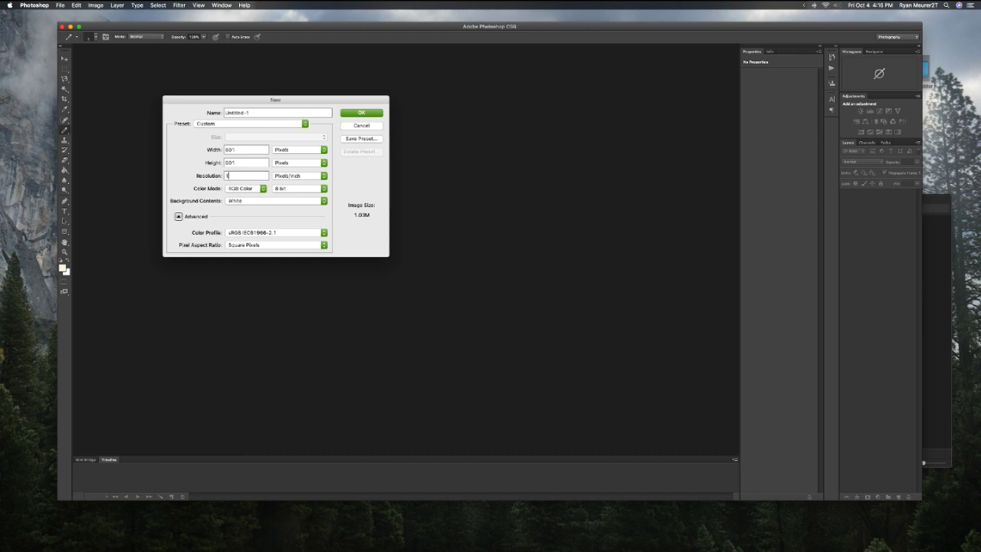
key(super+z)
Name the new document TestBrush2 and create it.
drag(274, 113, 85, 101)
text(test)
key(Return)
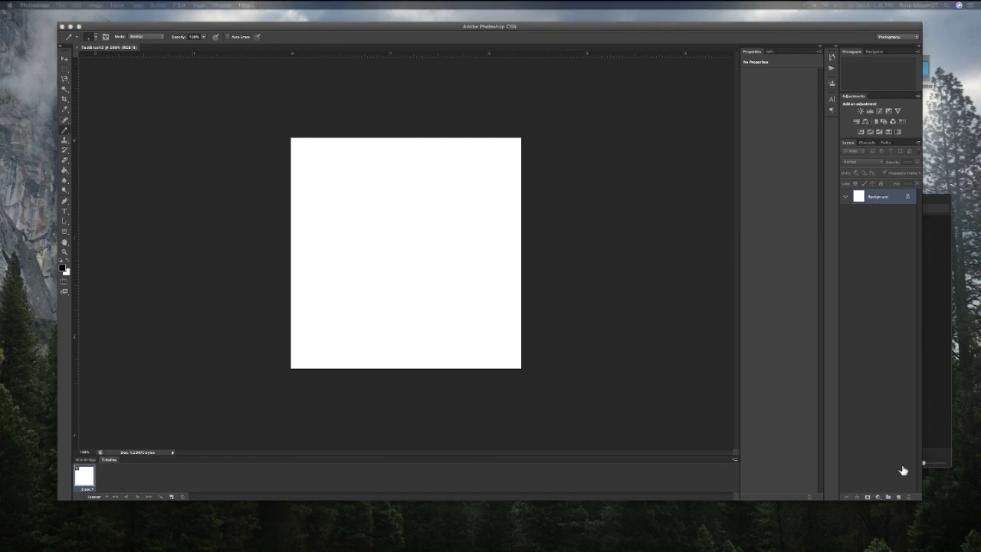
Add a new layer with the Background layer hidden and fill it with black using the Paint Bucket.
click(897, 498)
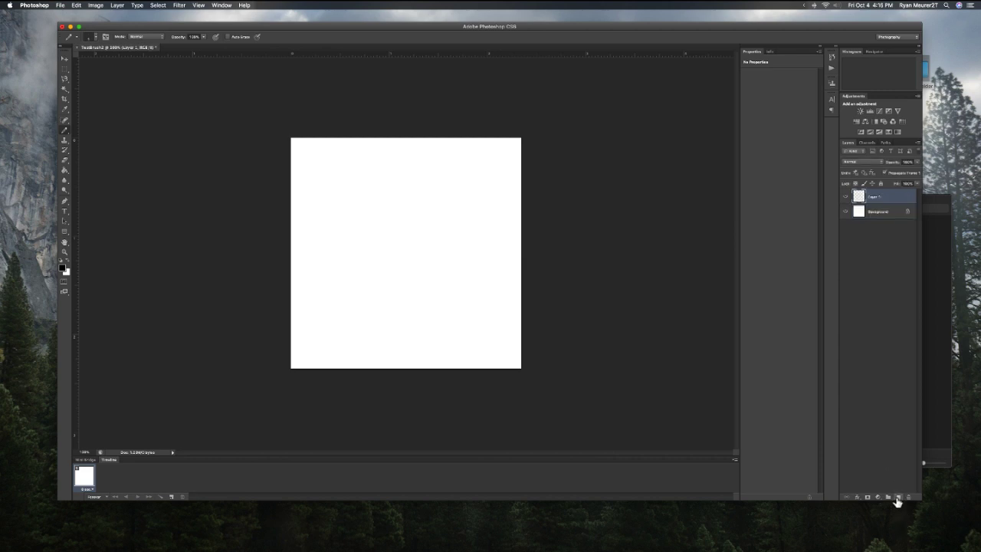
click(845, 212)
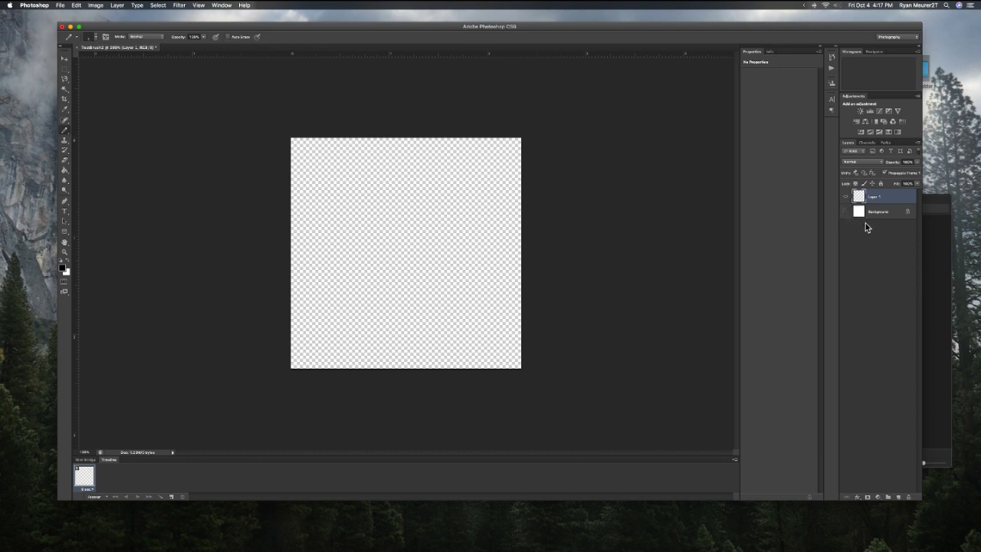
click(63, 267)
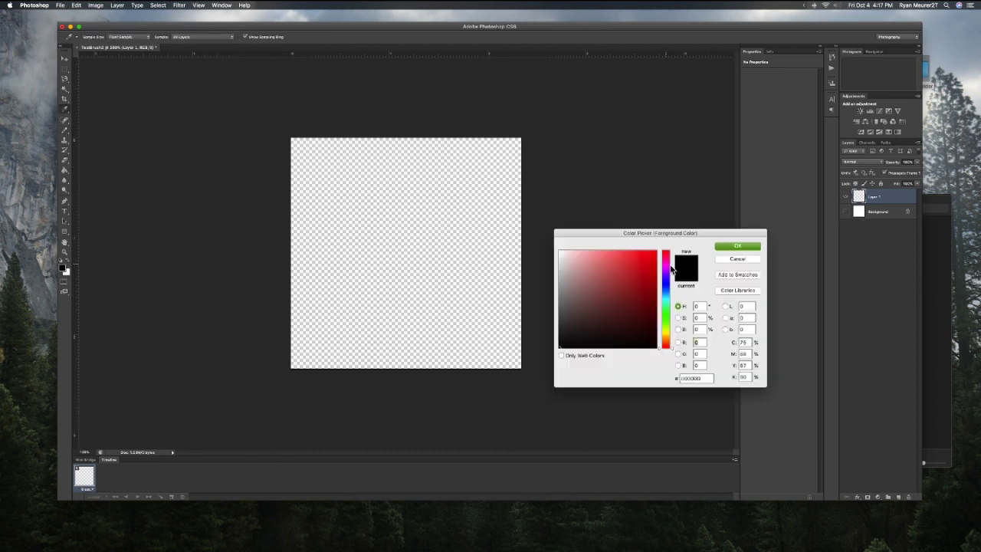
click(737, 246)
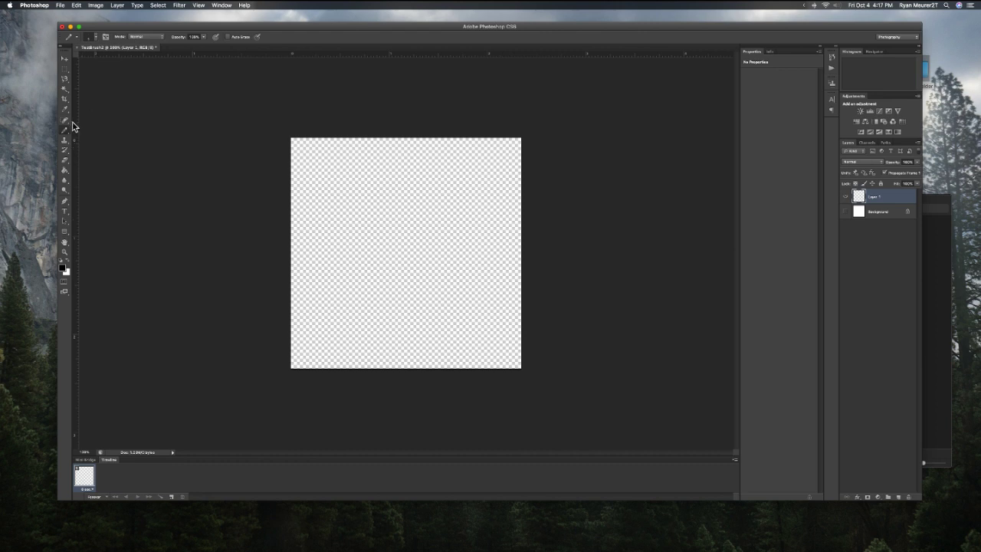
click(65, 170)
click(353, 221)
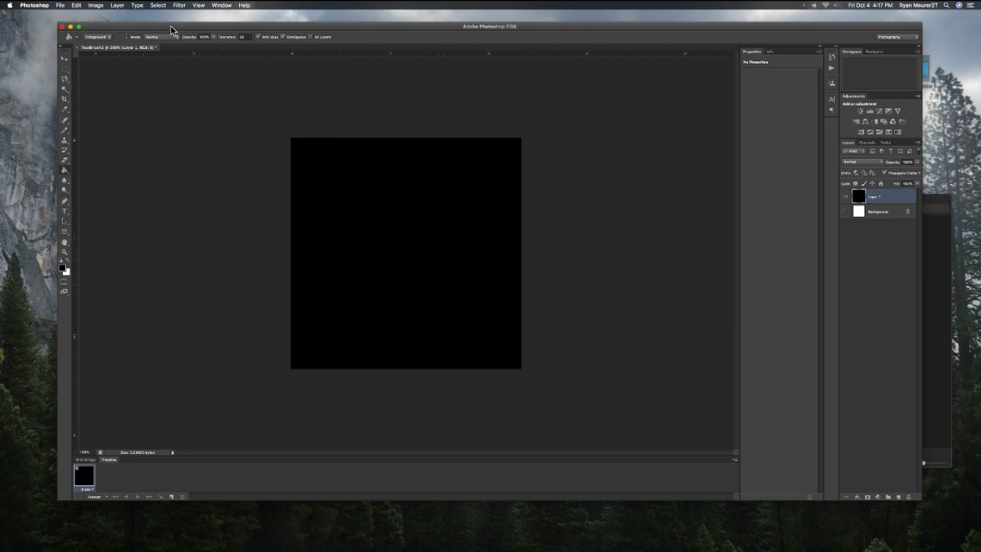
Render a Clouds filter on the black-filled layer.
click(99, 5)
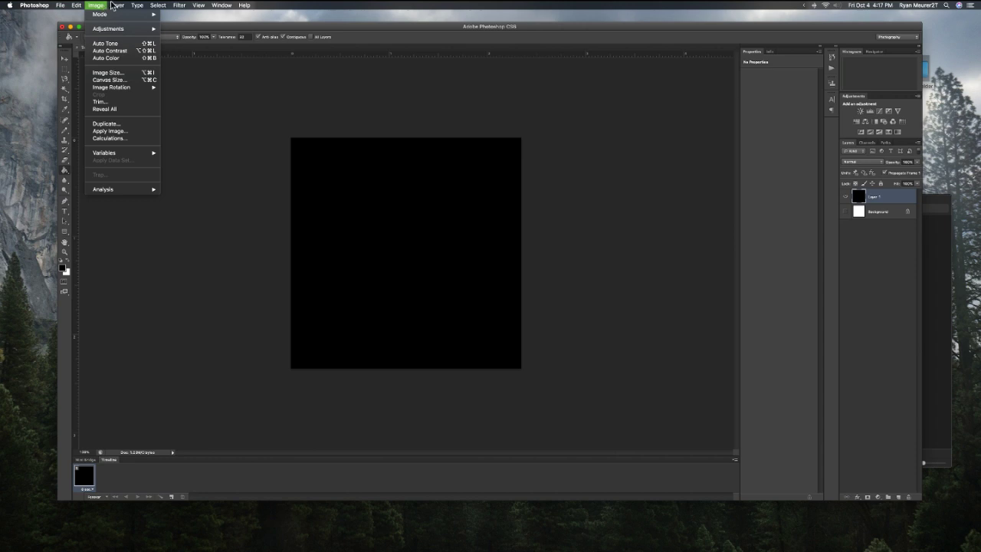
mouse_move(122, 5)
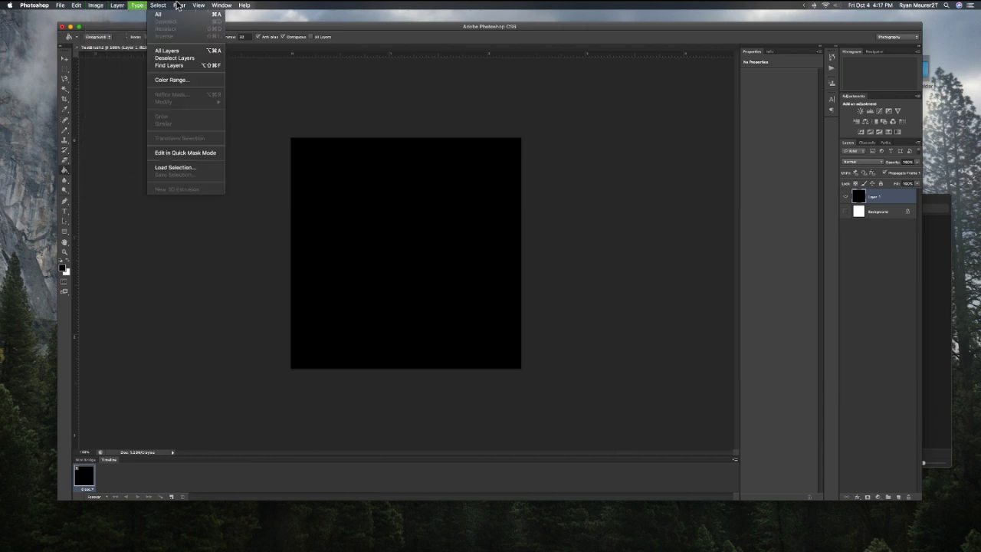
mouse_move(180, 5)
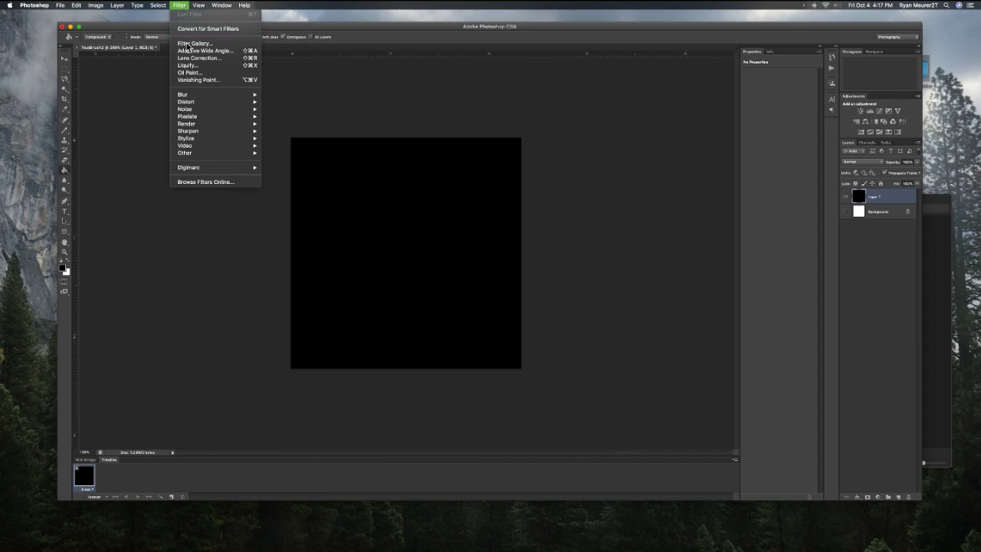
mouse_move(200, 125)
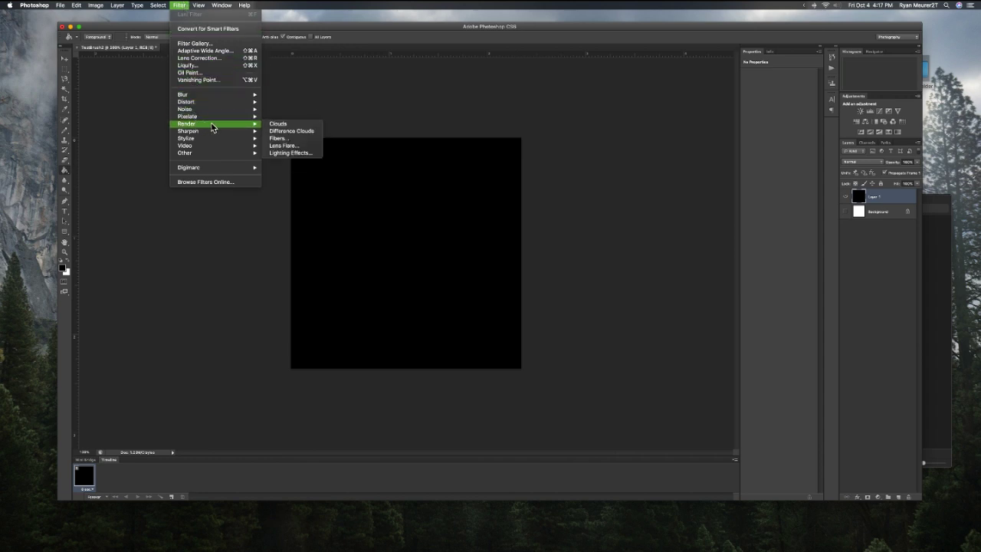
click(275, 127)
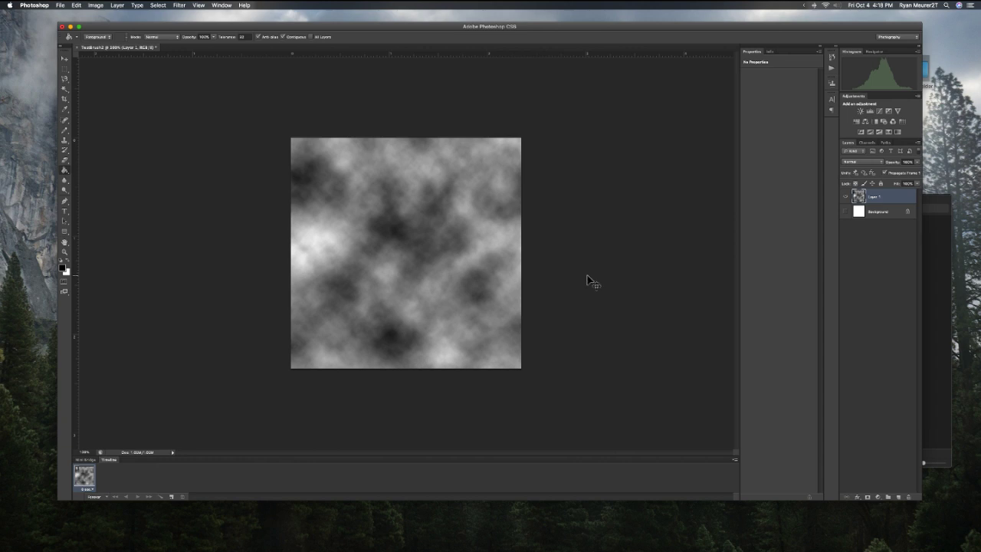
key(super)
key(super+l)
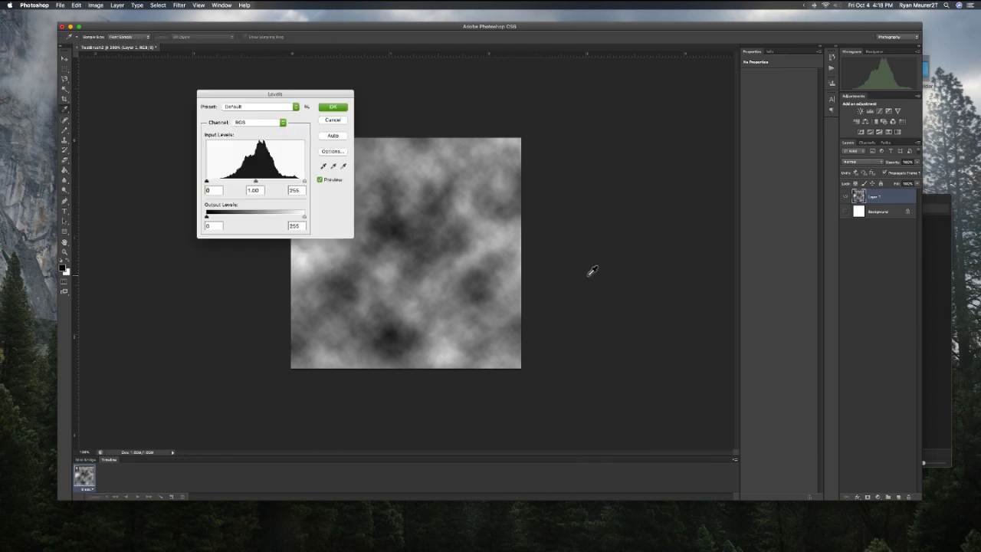
click(331, 120)
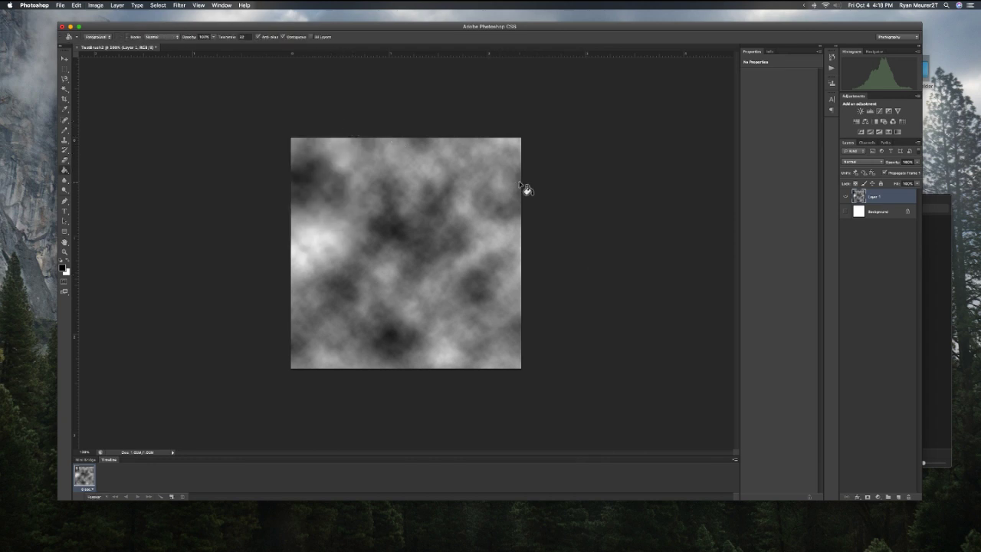
Reapply the Clouds filter repeatedly to generate different random cloud patterns on the layer.
key(super+f)
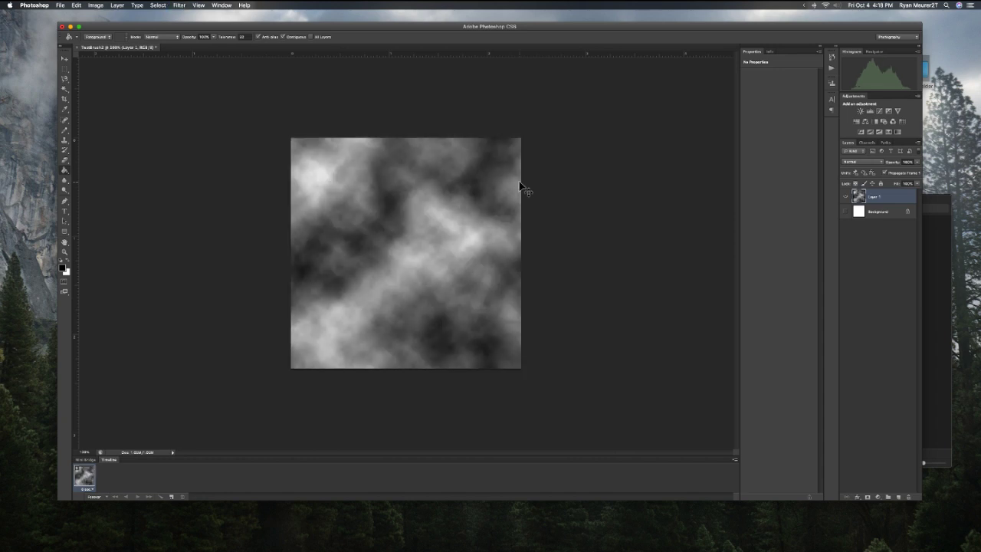
key(super+f)
key(super+f)
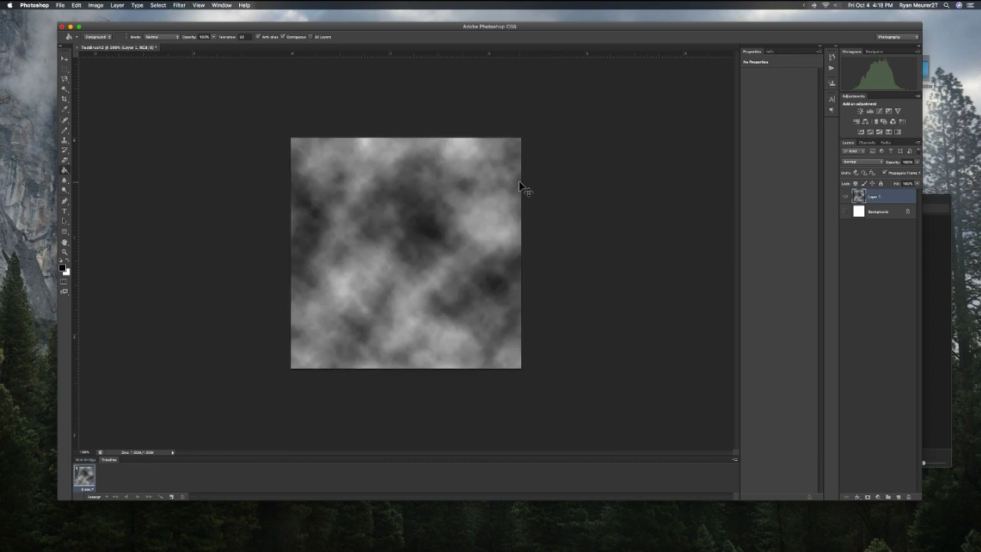
key(super+f)
key(super+f)
key(super+f)
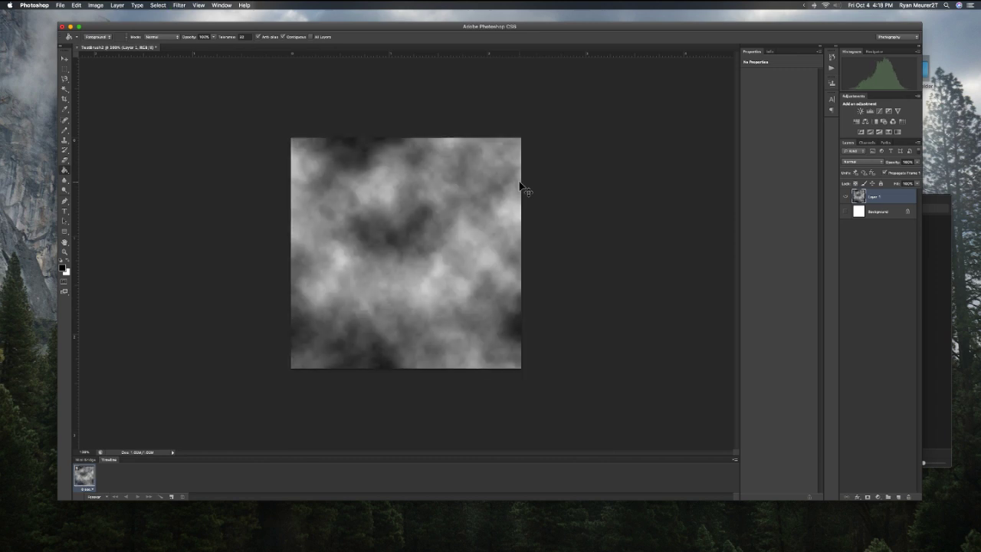
key(super+f)
key(super+f)
key(super+f)
key(super+f)
key(super+f)
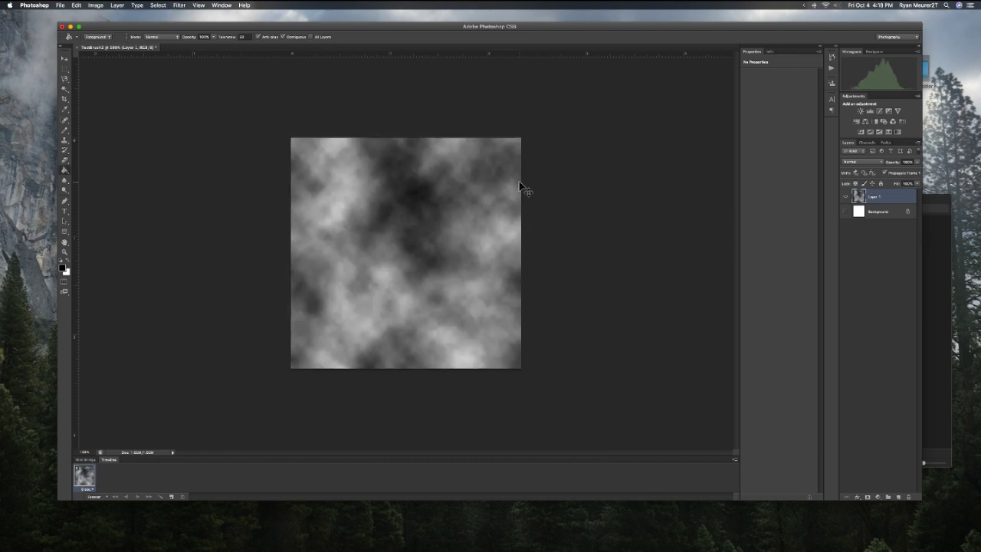
key(super+f)
key(super+f)
key(super+f)
key(super+f)
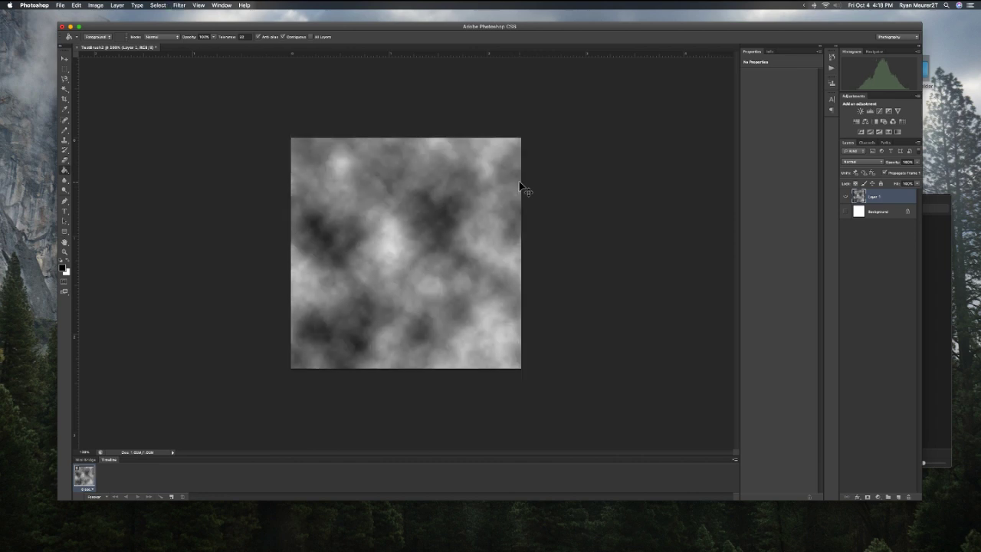
key(super+f)
key(super+f)
key(super+f)
key(super+f)
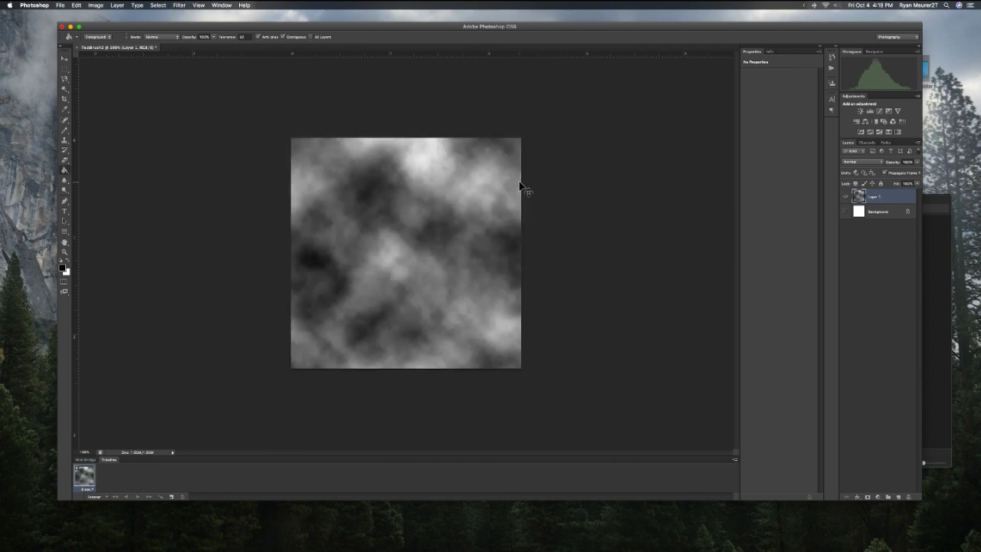
key(super+f)
key(super+f)
key(super+f)
key(super+f)
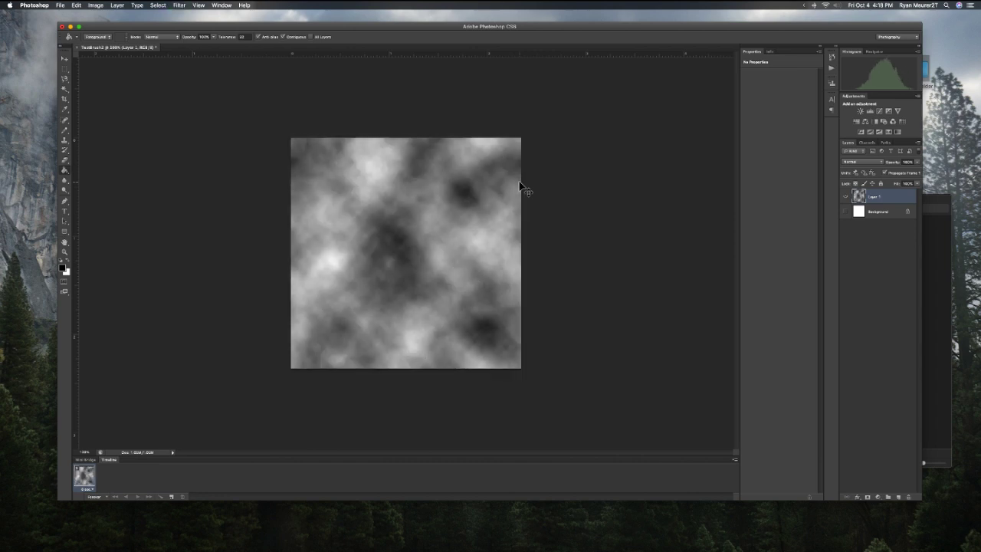
key(super+f)
key(super+f)
key(super+f)
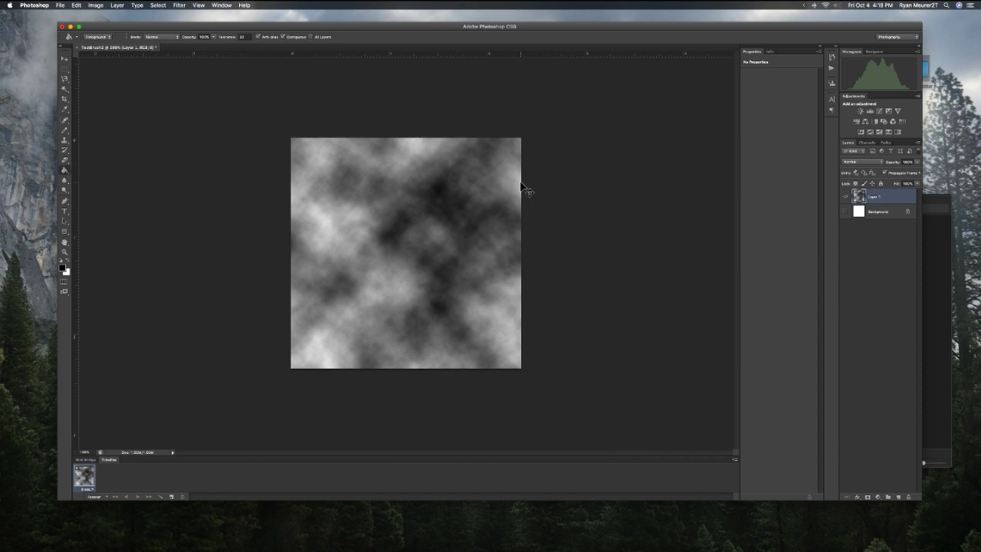
key(super+f)
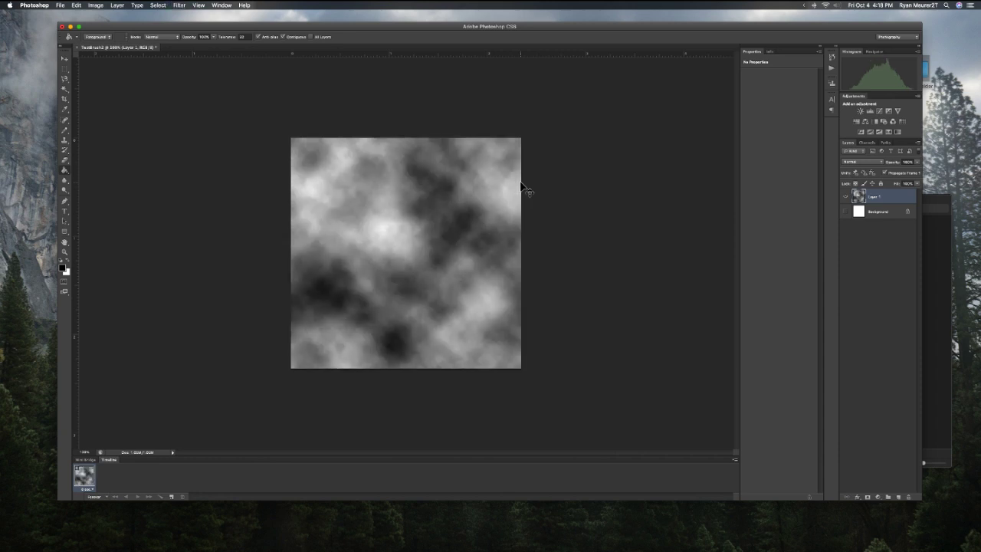
key(super+f)
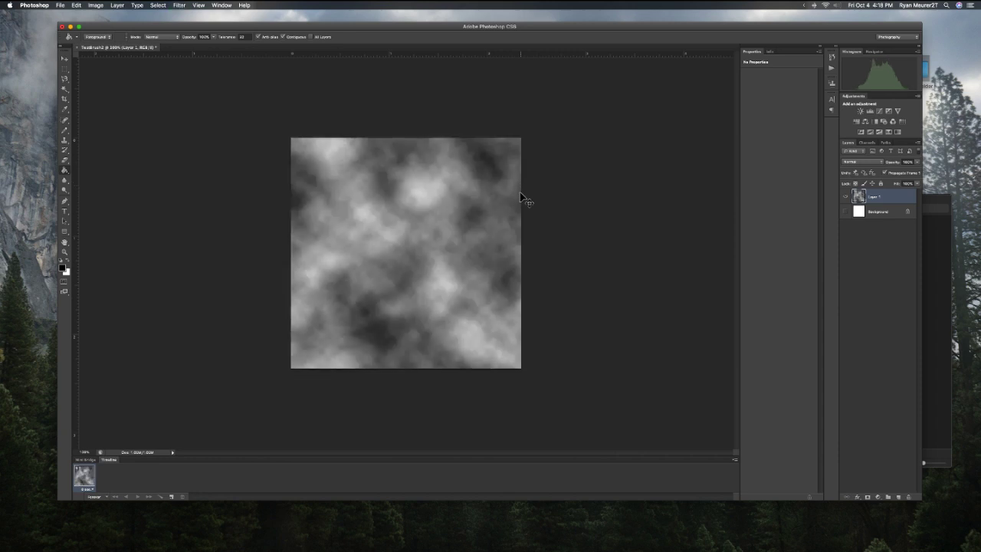